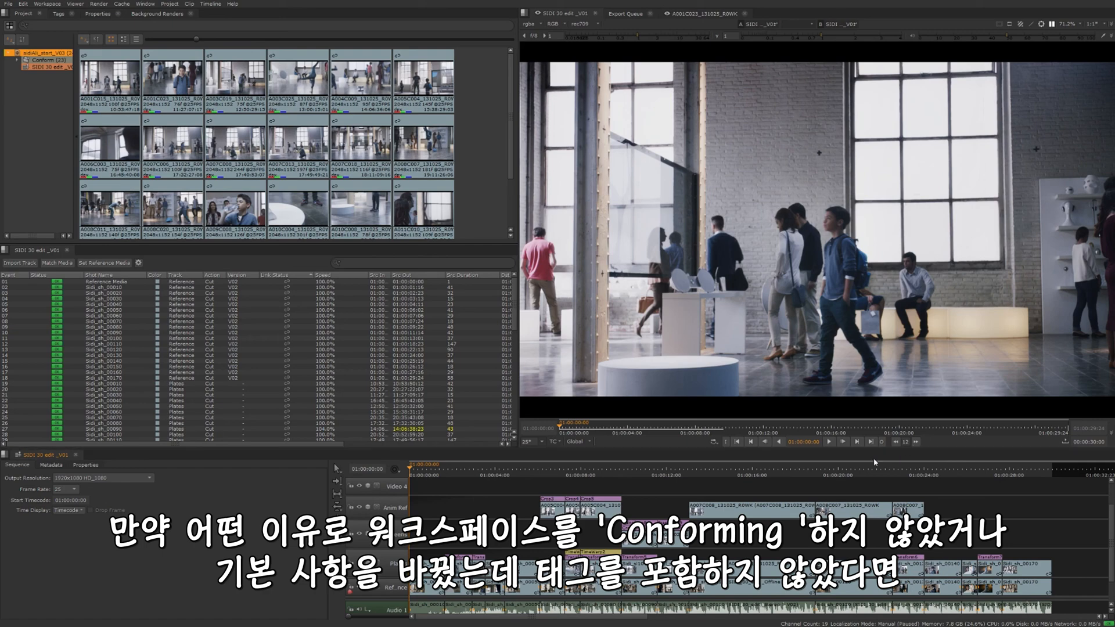
Show the Tags panel and look through the list of windows that can be added to its pane.
click(59, 14)
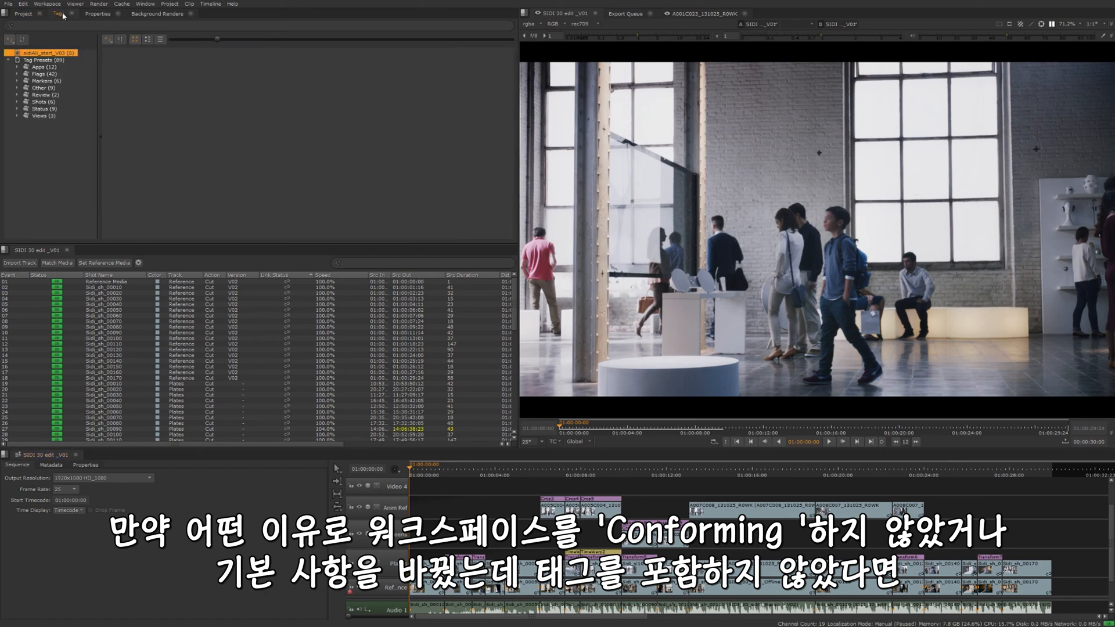
right_click(385, 15)
mouse_move(424, 93)
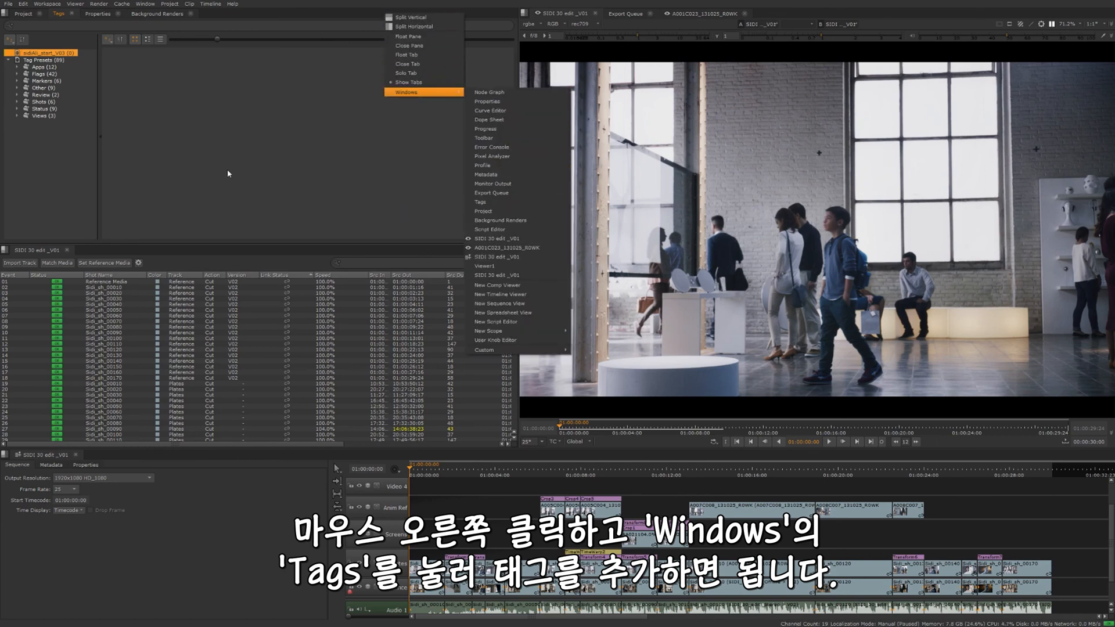
click(282, 162)
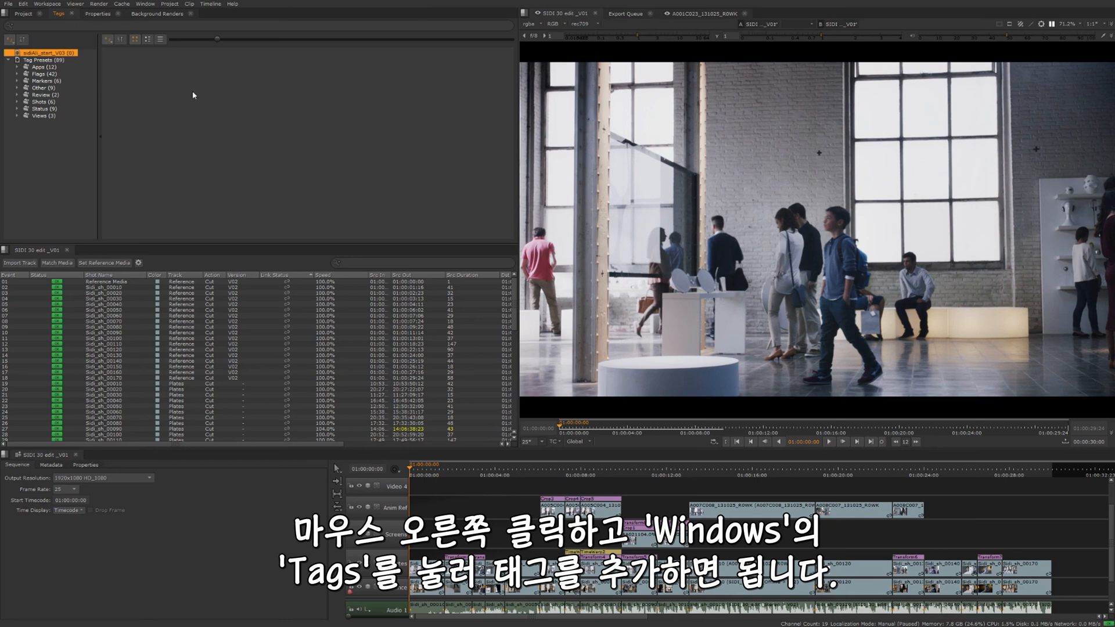
Examine the tag presets category by category: Apps, Flags, Markers, Other, Review, Shots, Status and Views.
click(48, 60)
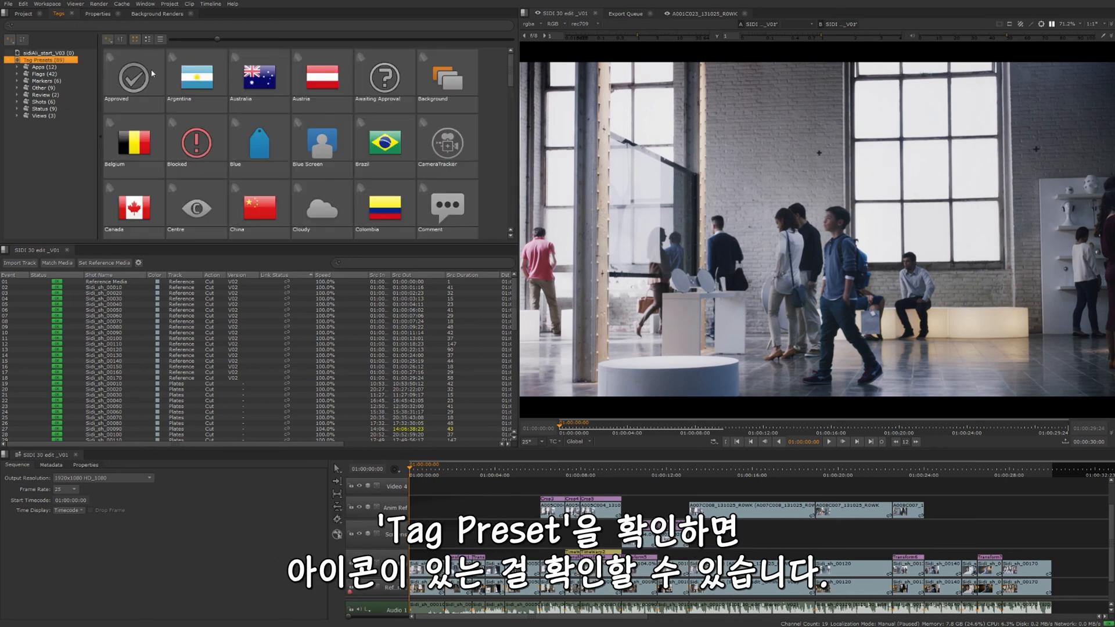
drag(510, 71, 487, 42)
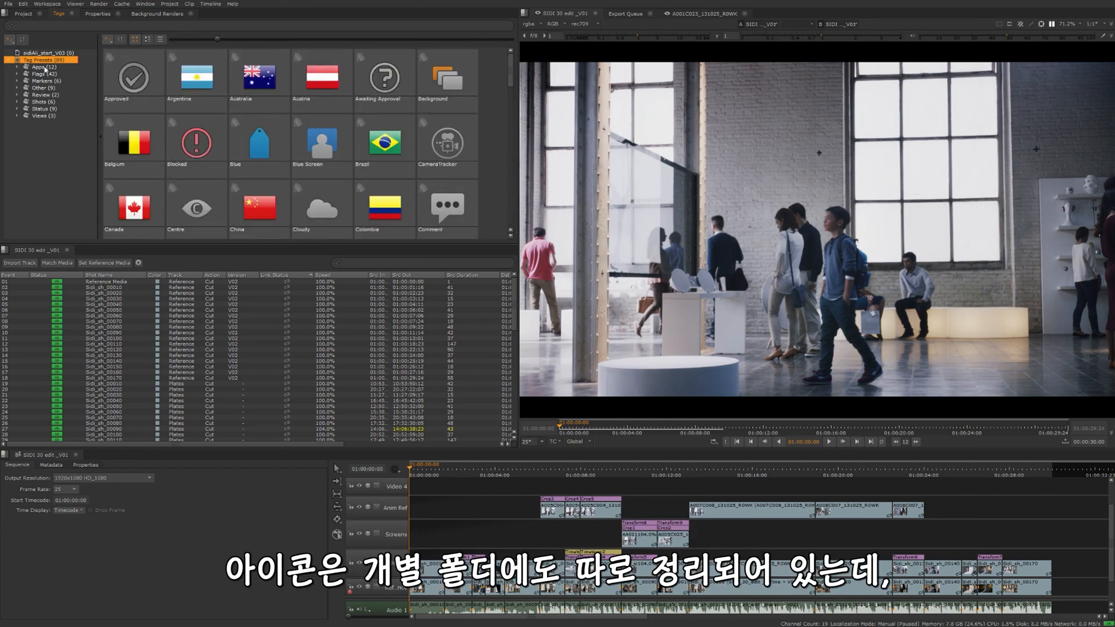
click(41, 67)
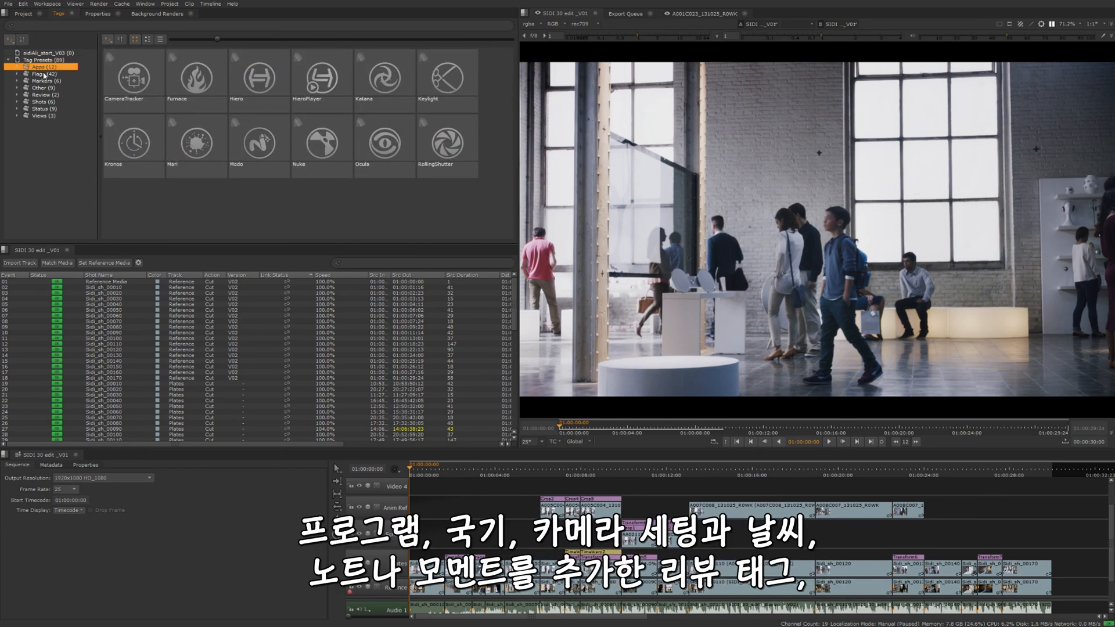
click(44, 74)
click(44, 81)
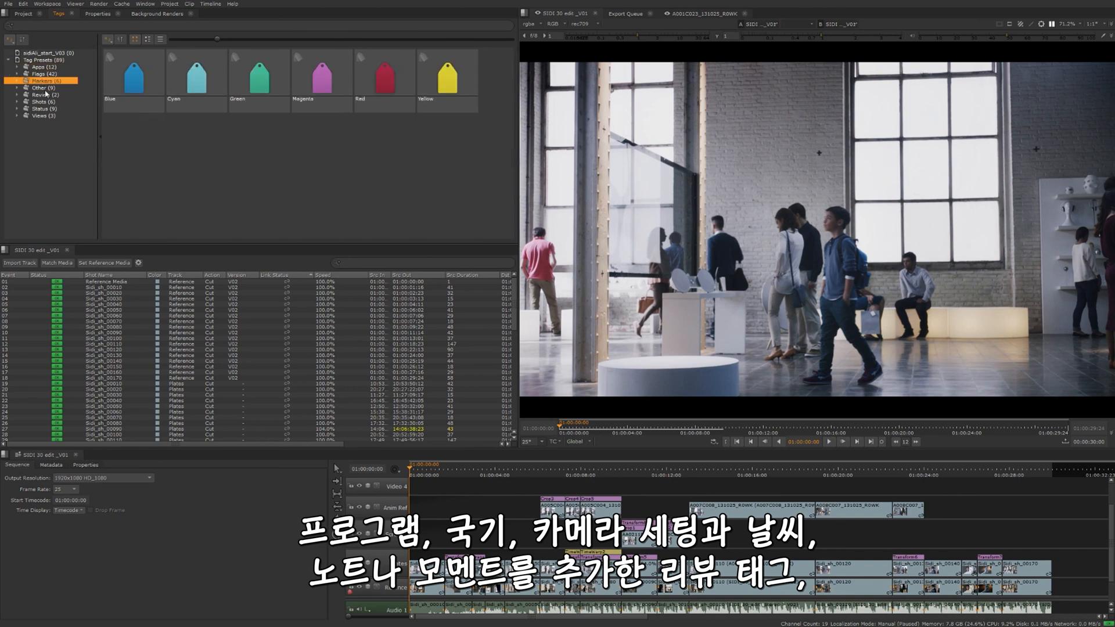
click(46, 89)
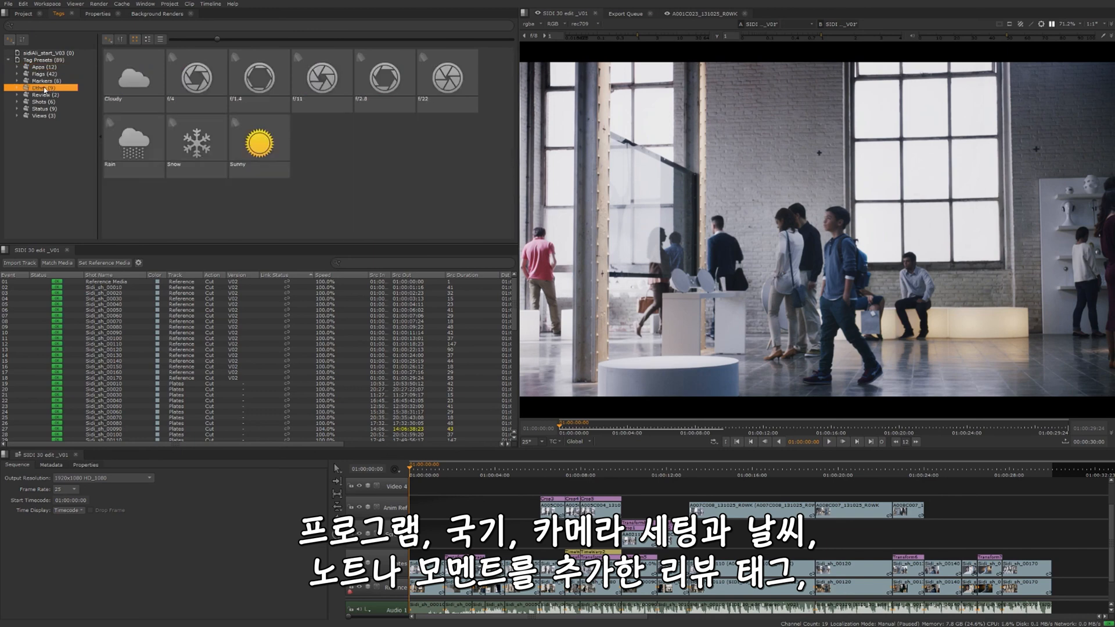
click(43, 96)
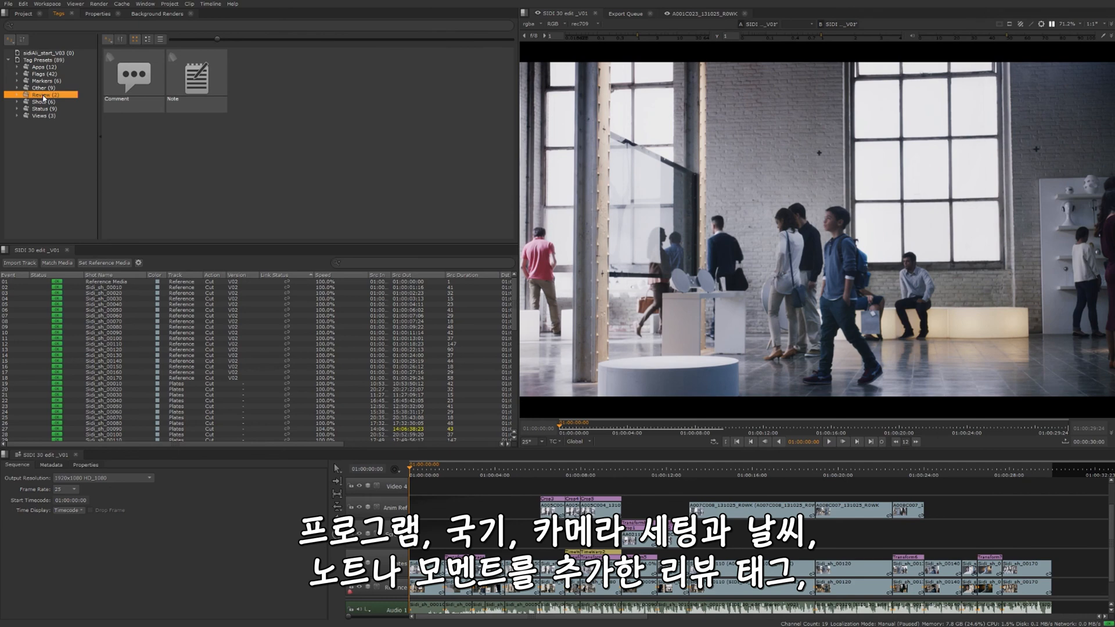
click(43, 103)
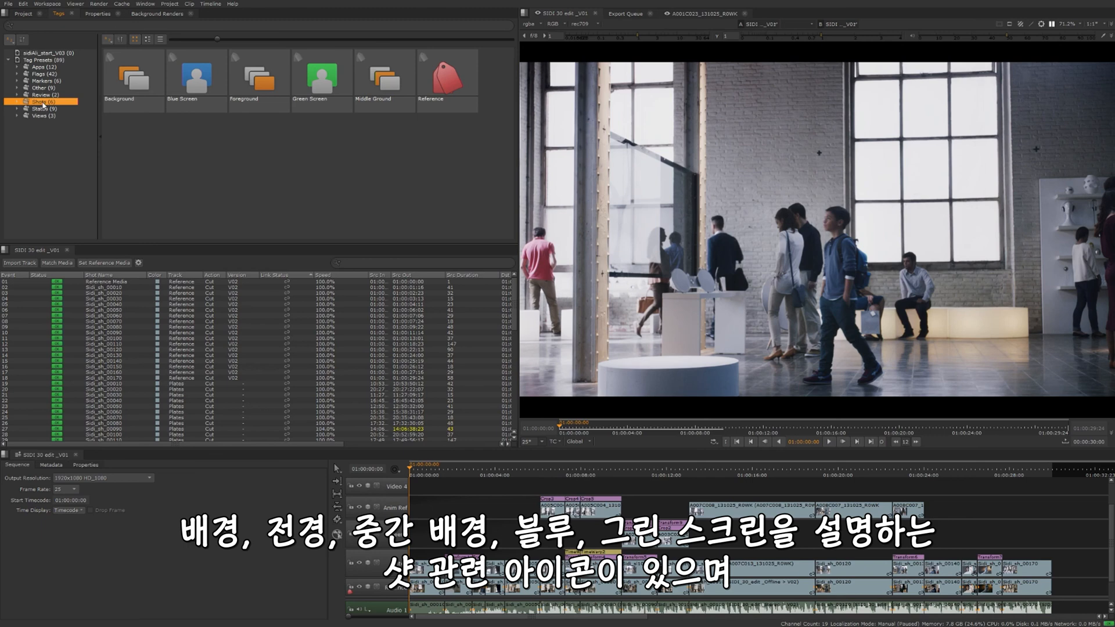
click(43, 108)
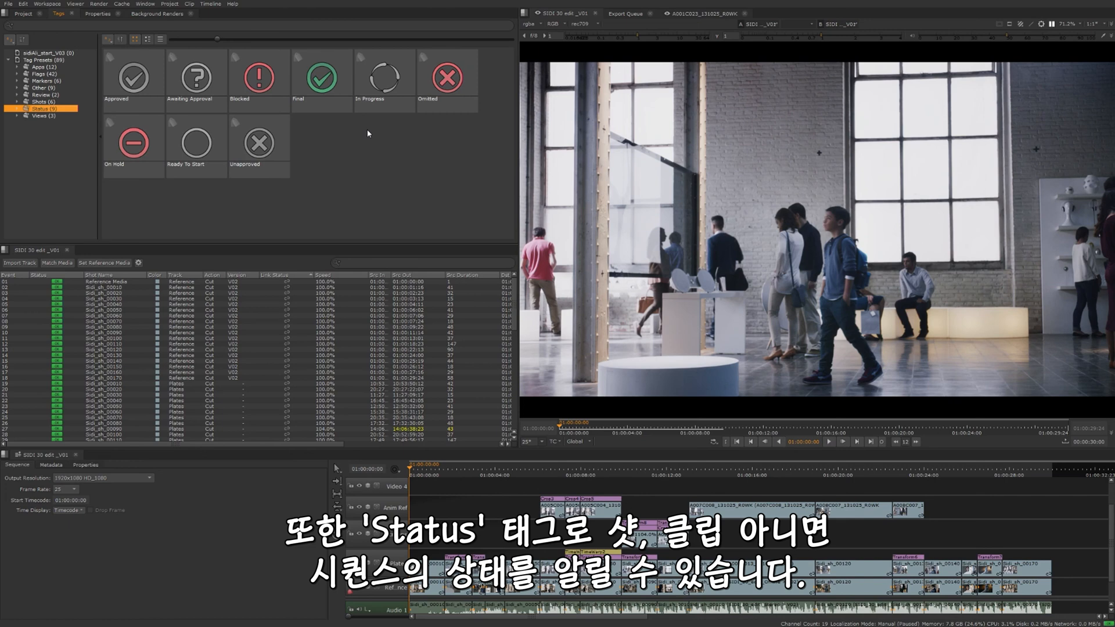
click(40, 116)
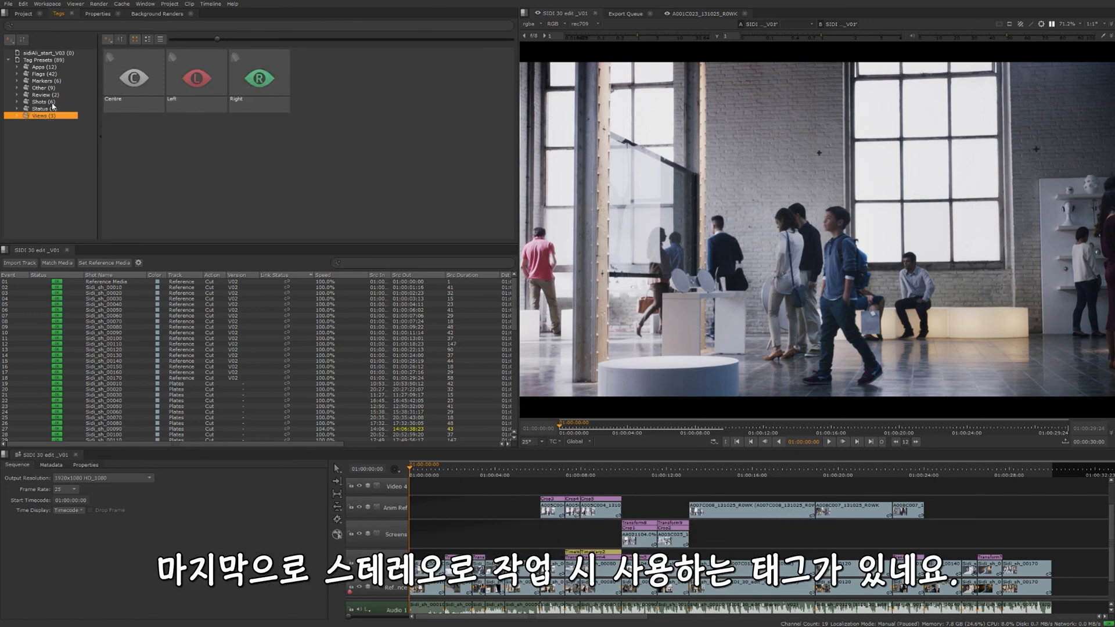
click(45, 110)
List the Apps tag presets and display the Plates track in the viewer's A buffer.
click(38, 66)
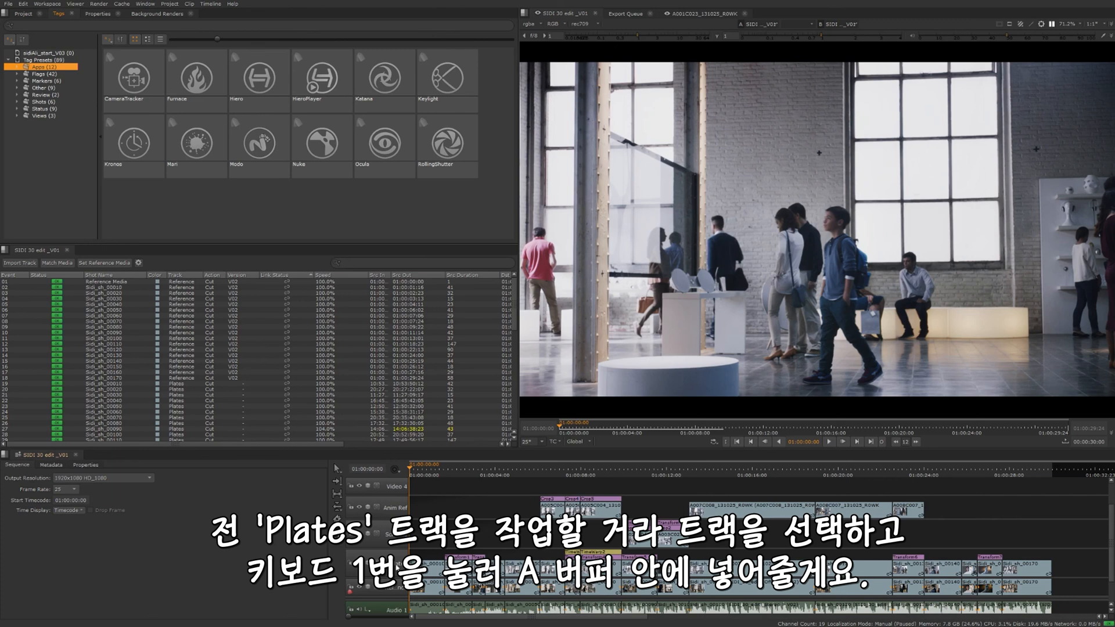
click(397, 566)
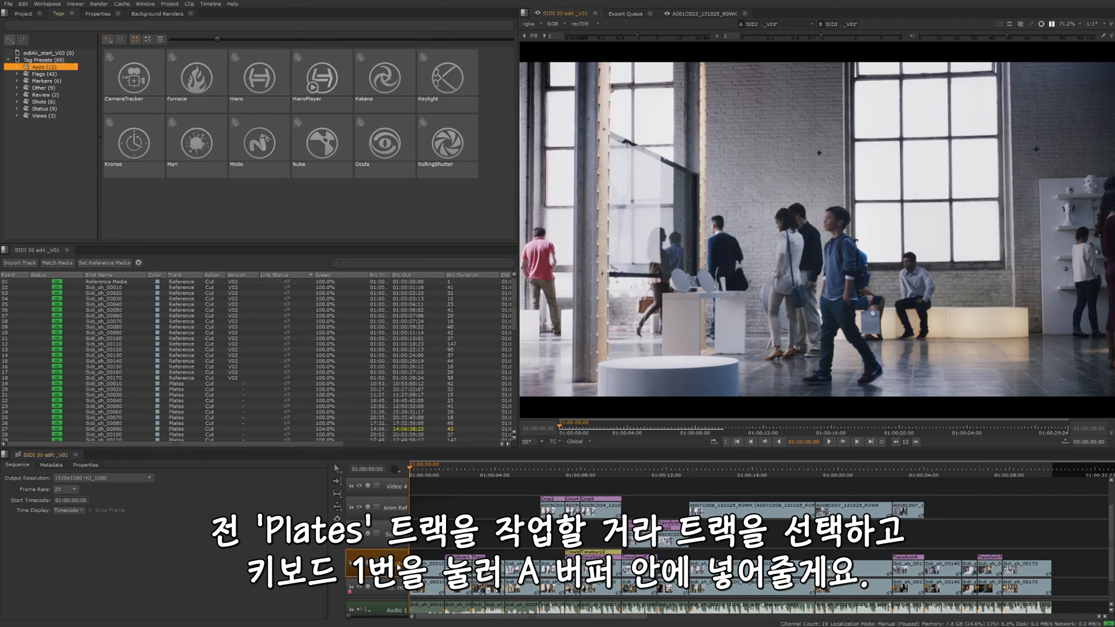
click(768, 24)
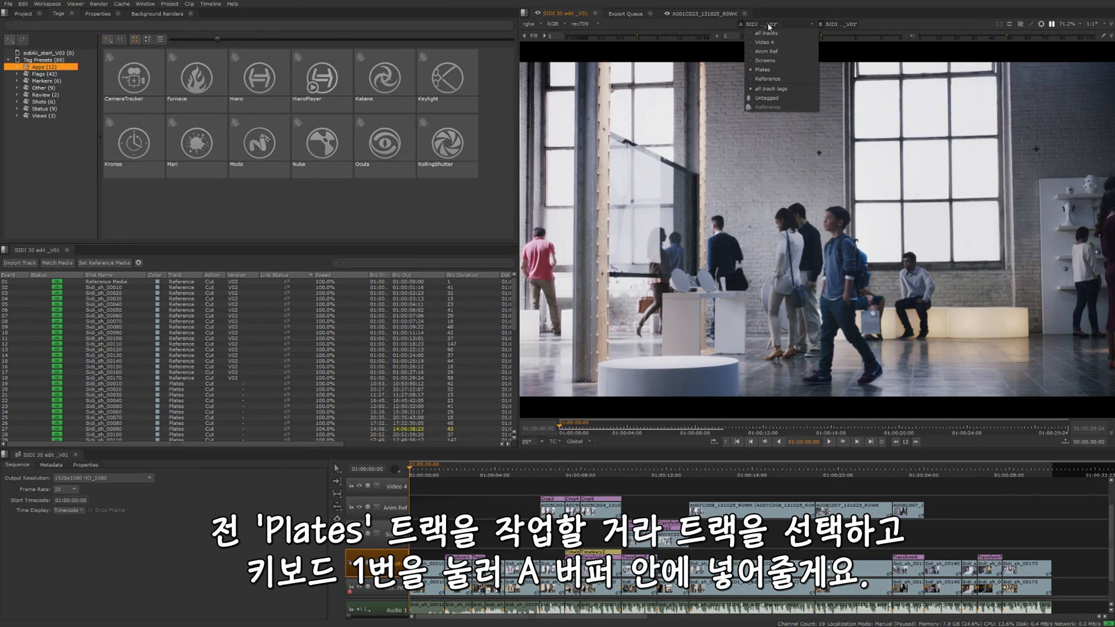
click(776, 70)
Apply the Nuke tag to all clips on the Plates track.
drag(417, 472, 1028, 466)
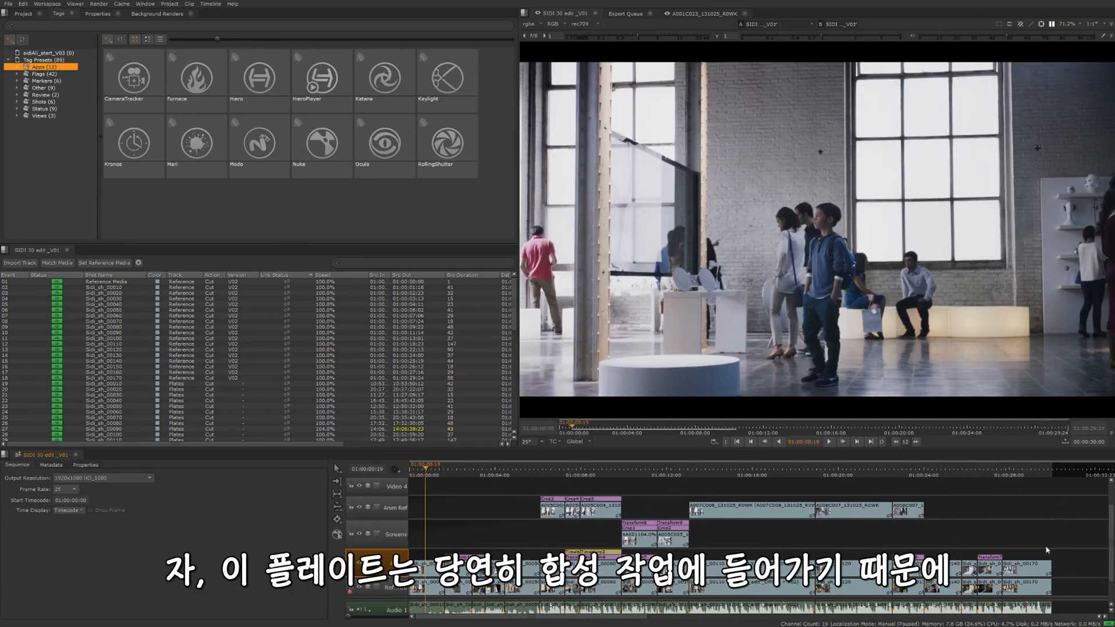
drag(1079, 569, 423, 572)
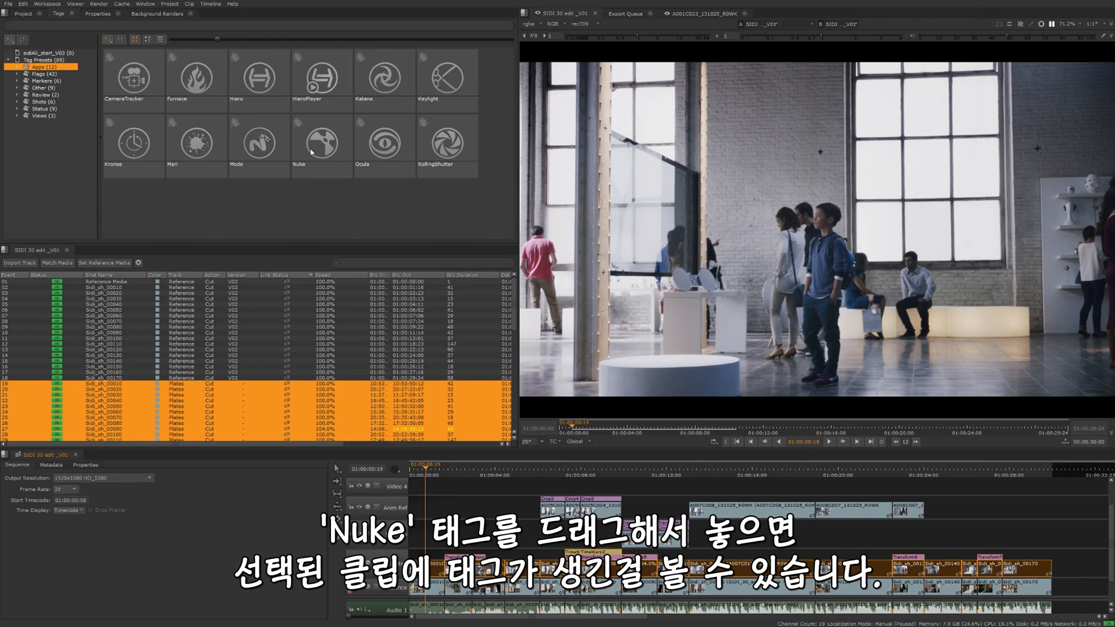
mouse_move(311, 152)
mouse_down()
mouse_move(347, 211)
mouse_move(440, 575)
mouse_up()
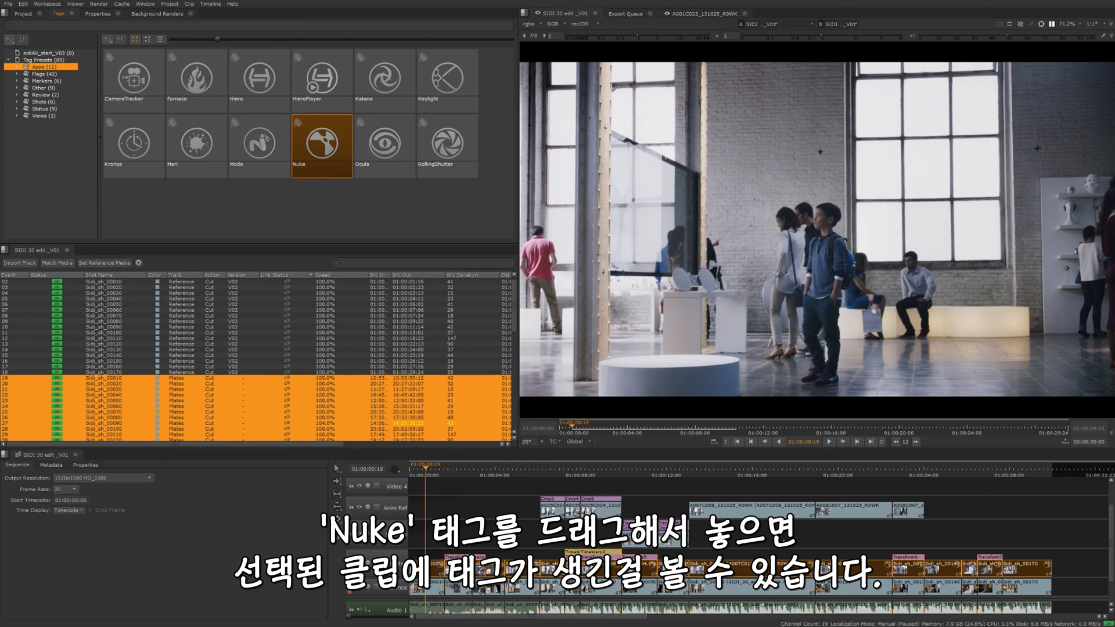
click(776, 535)
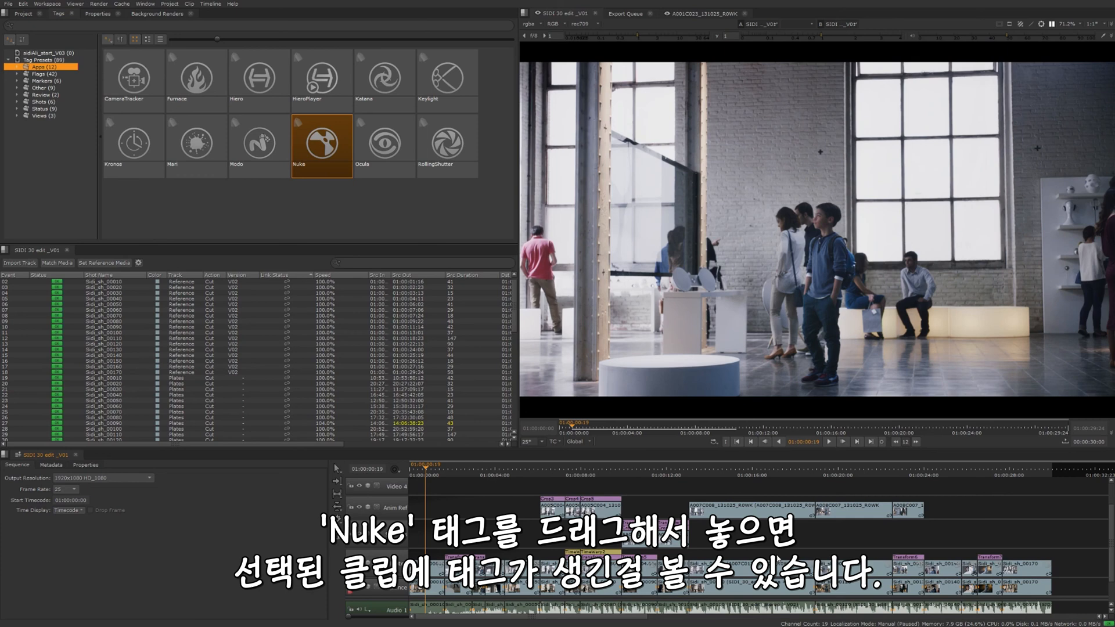
Add the CameraTracker tag to the first shot on the Plates track.
click(428, 470)
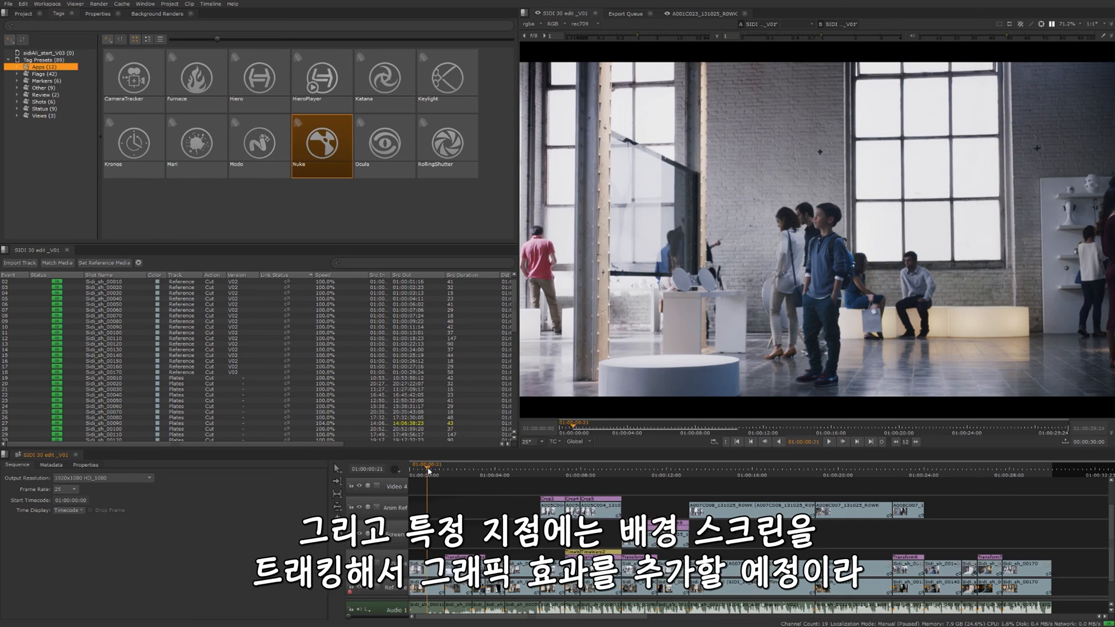
mouse_move(428, 469)
mouse_down()
mouse_move(444, 469)
mouse_move(417, 469)
mouse_move(521, 475)
mouse_move(428, 487)
mouse_up()
drag(134, 78, 437, 570)
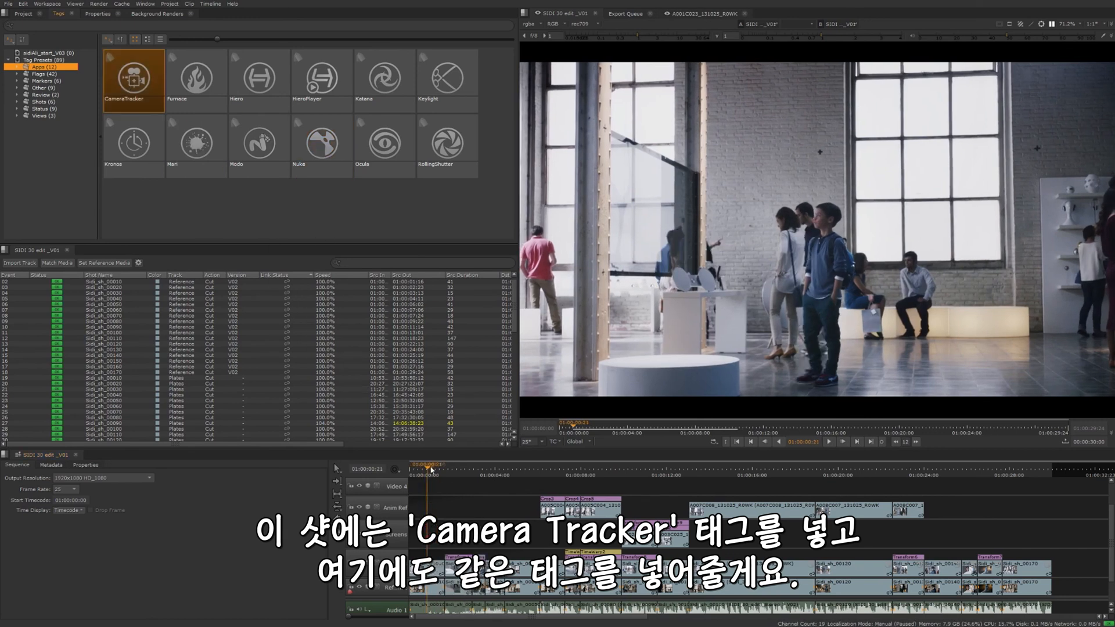
Tag the Plates shot Sidi_sh_00060 with the CameraTracker icon through the spreadsheet's shot-selection tagging.
drag(430, 469, 553, 474)
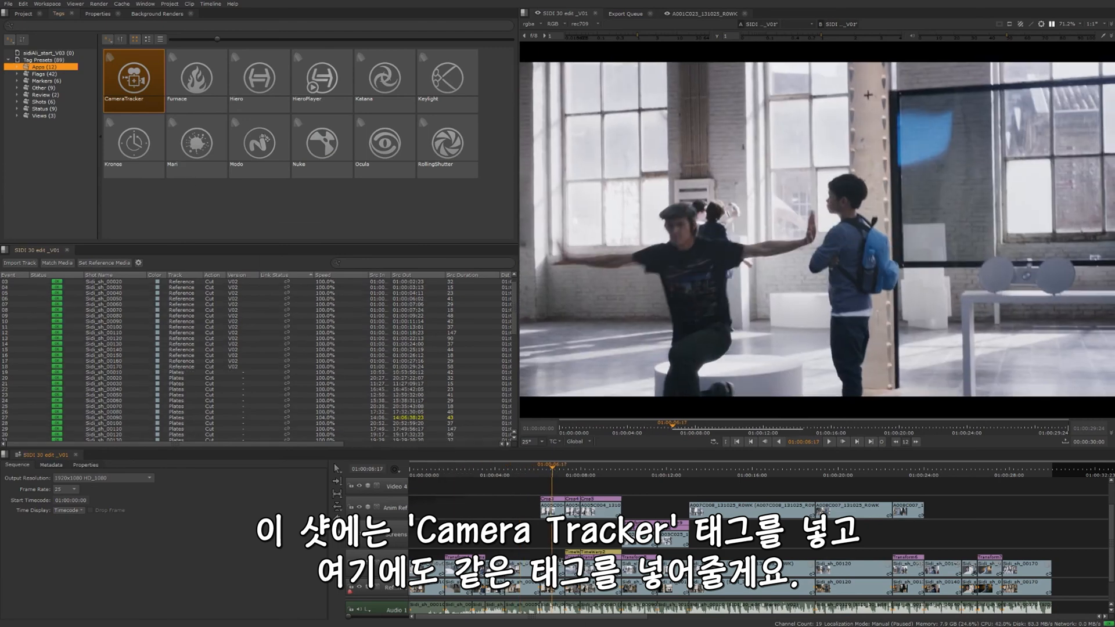
click(562, 568)
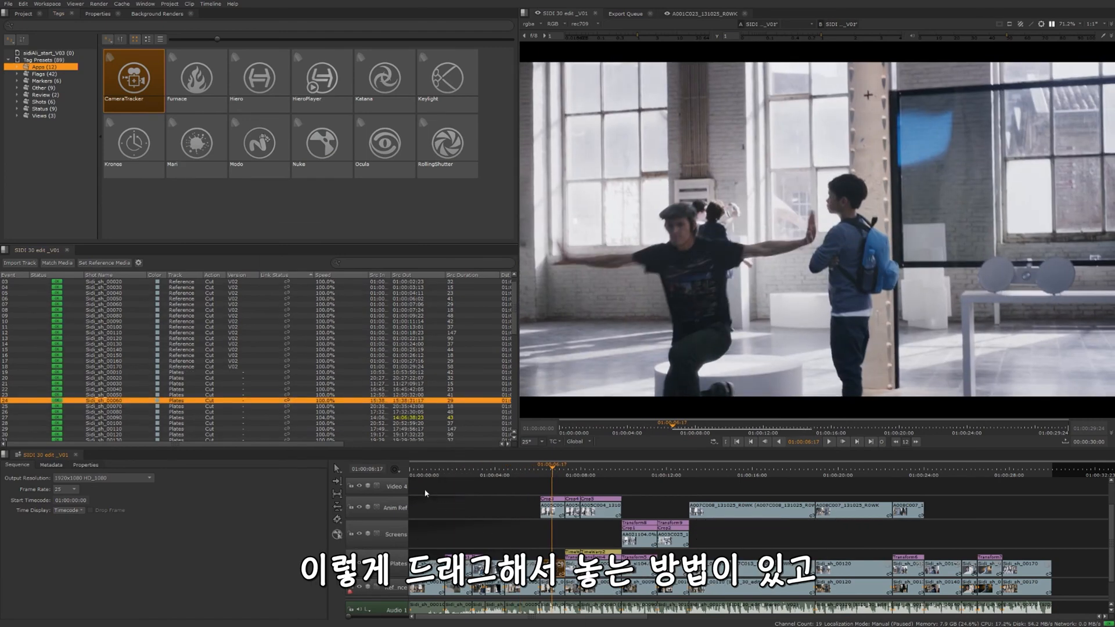
right_click(108, 406)
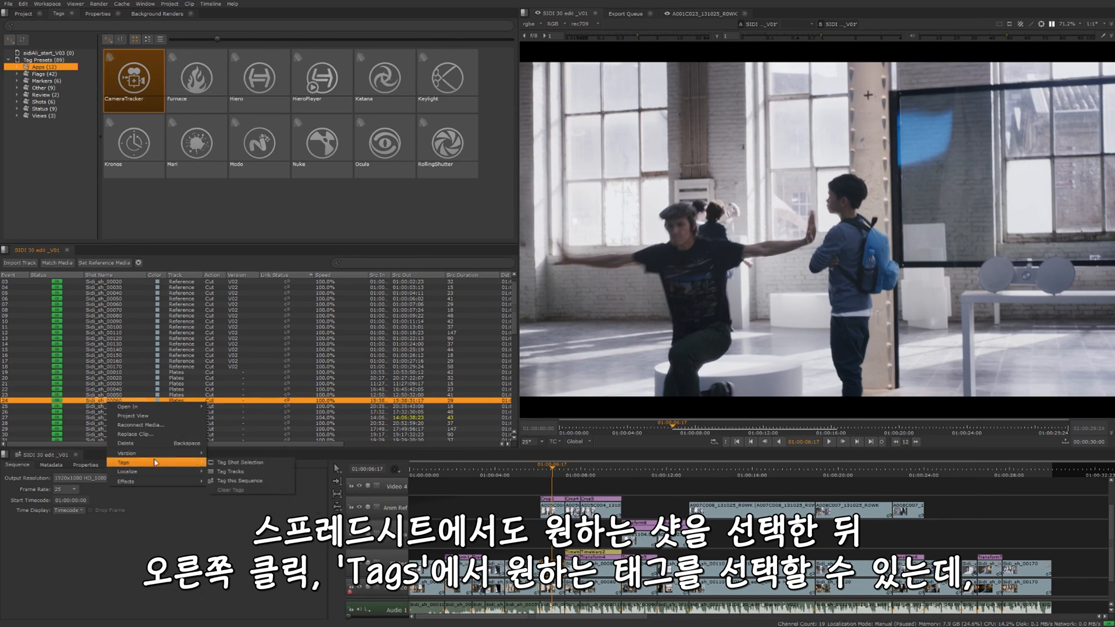
mouse_move(194, 468)
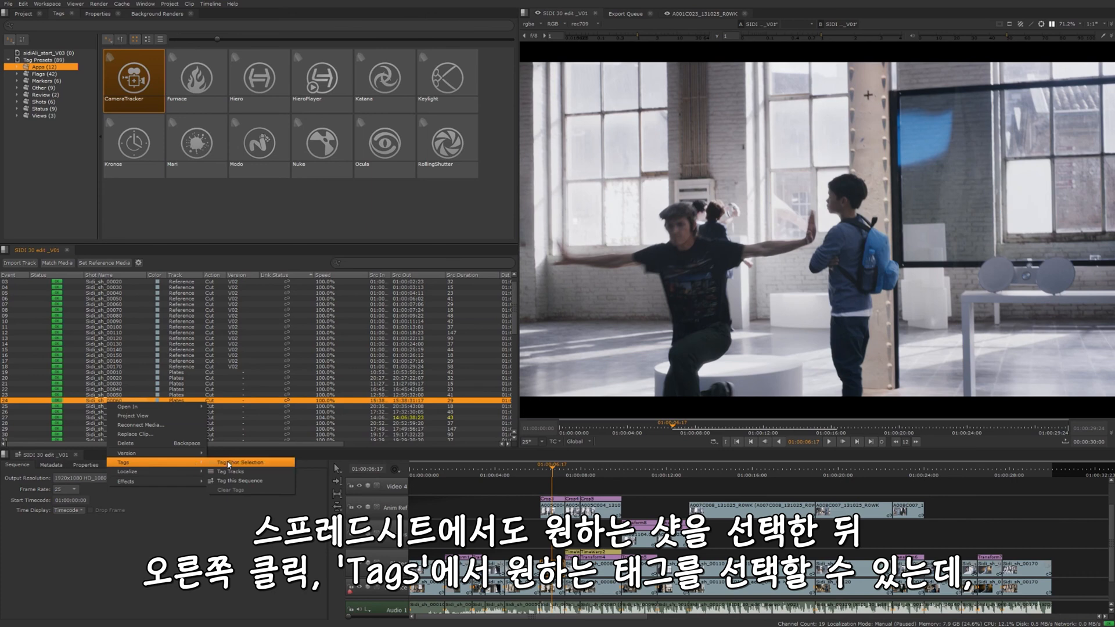
click(240, 463)
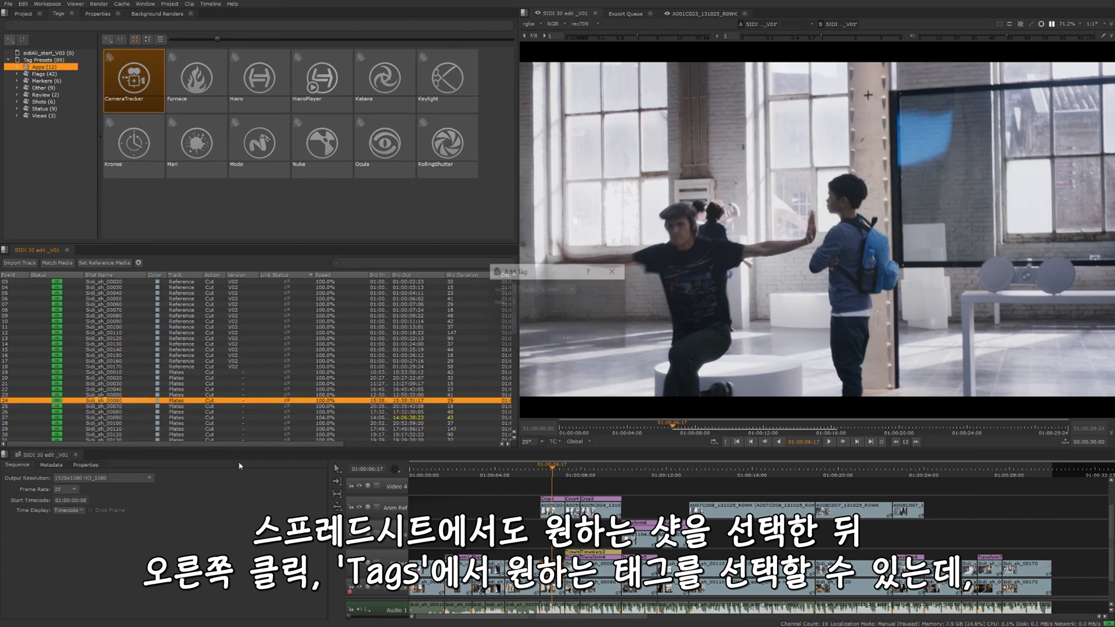
click(554, 292)
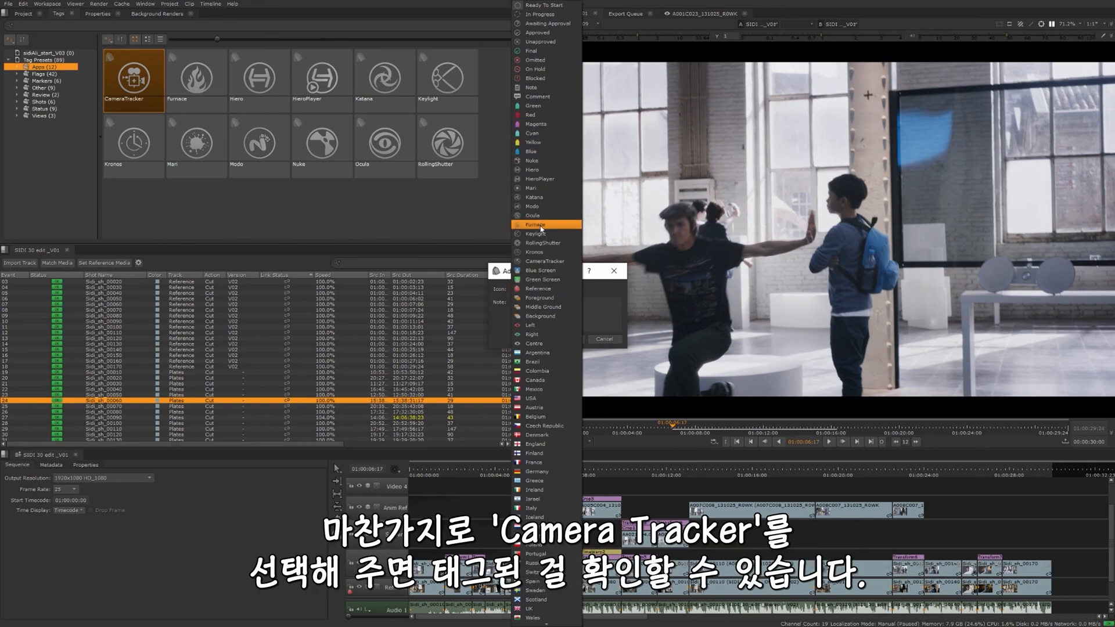
click(545, 262)
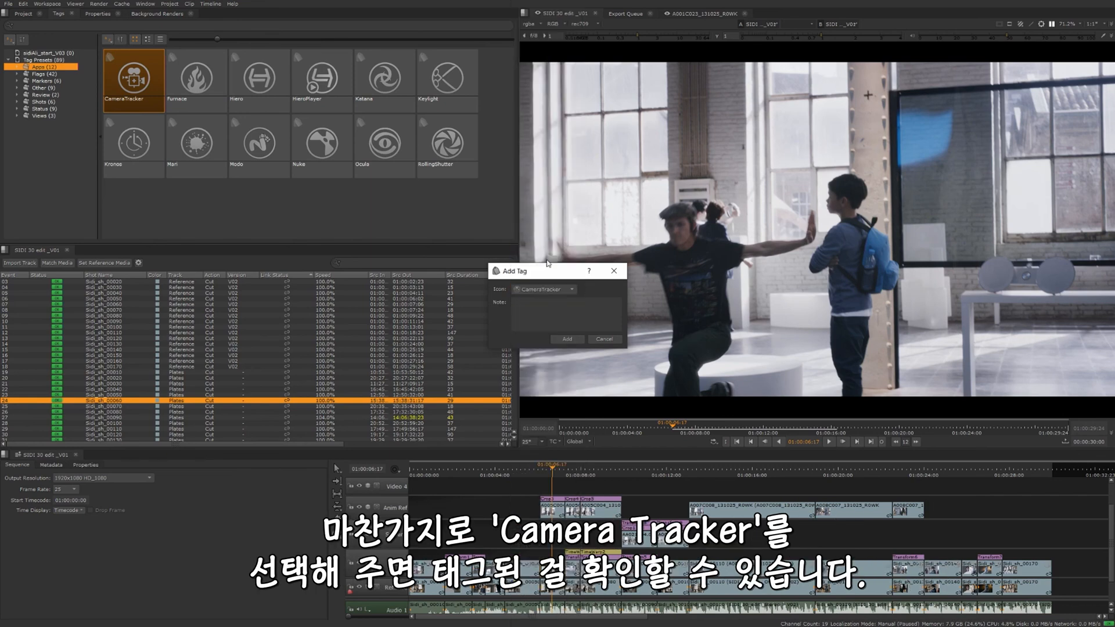
click(573, 339)
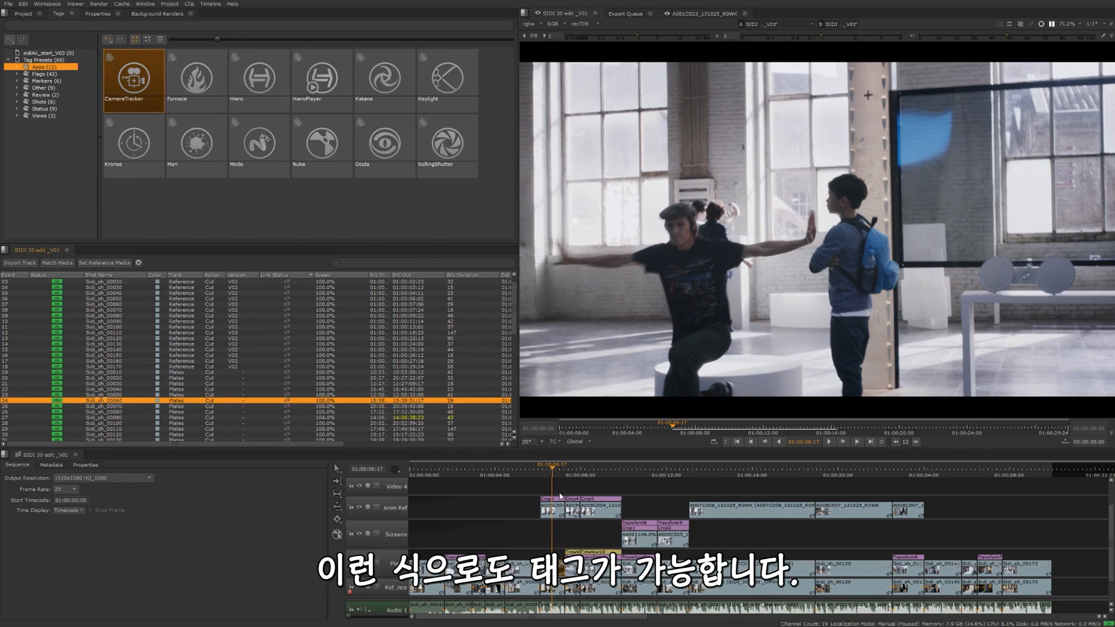
Add the CameraTracker tag to the Plates shots at about 01:00:12, 01:00:15 and 01:00:28.
drag(553, 469, 672, 469)
drag(134, 78, 630, 603)
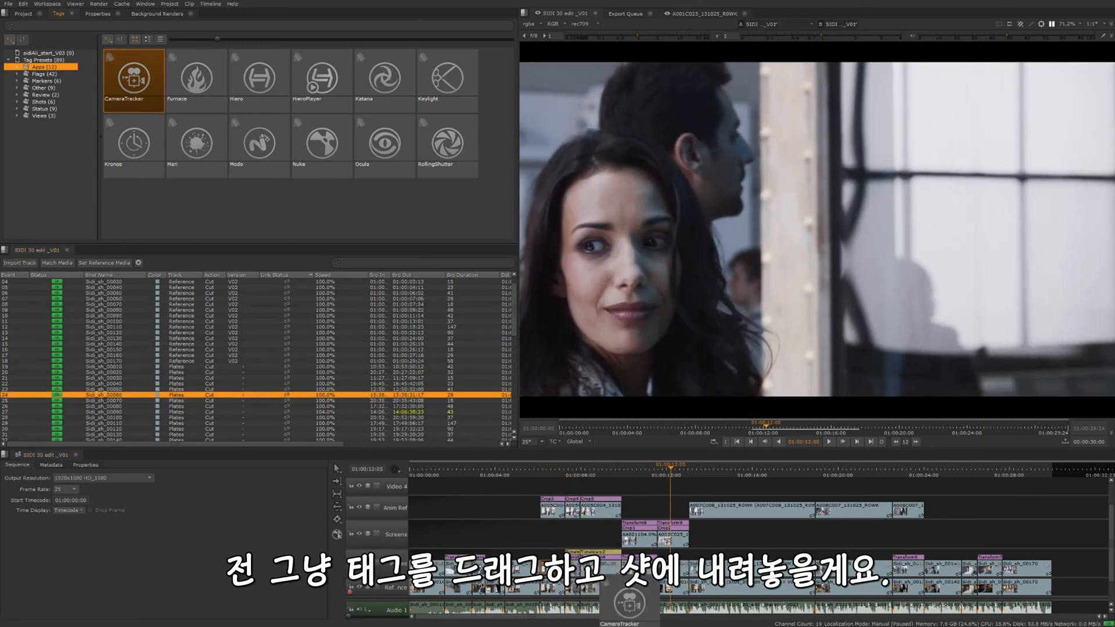
drag(594, 569, 679, 569)
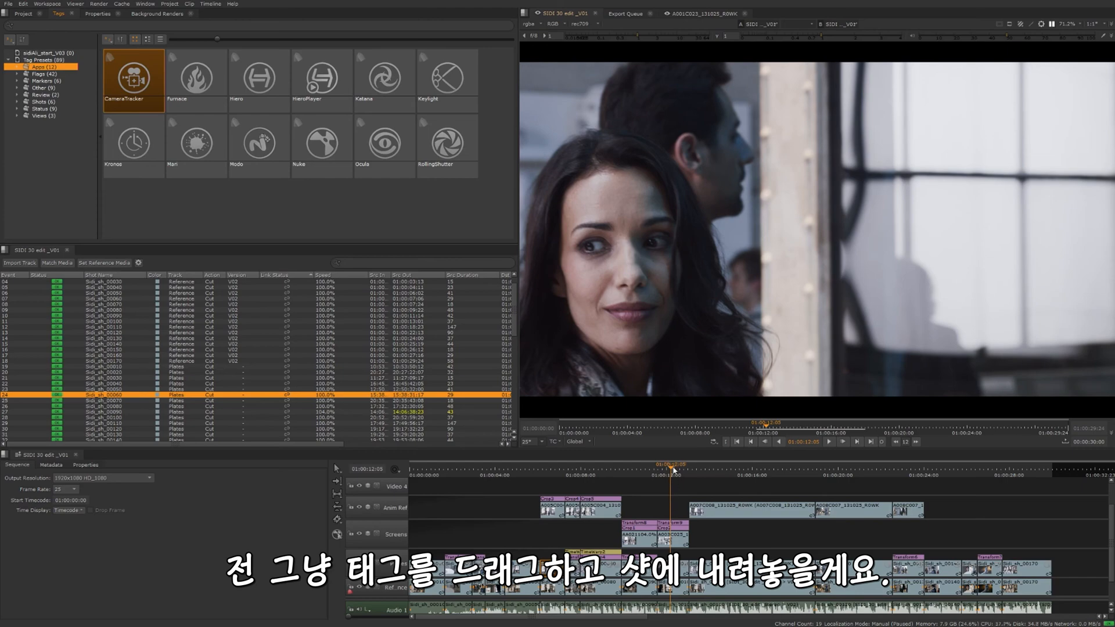
drag(670, 472, 737, 479)
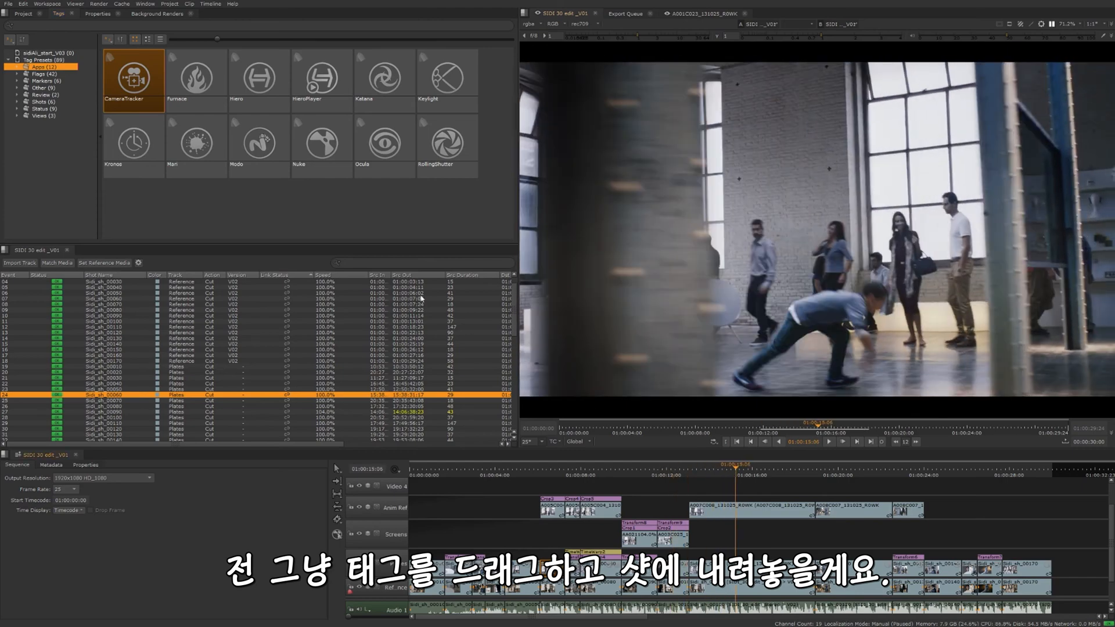
drag(152, 100, 798, 602)
drag(798, 602, 798, 602)
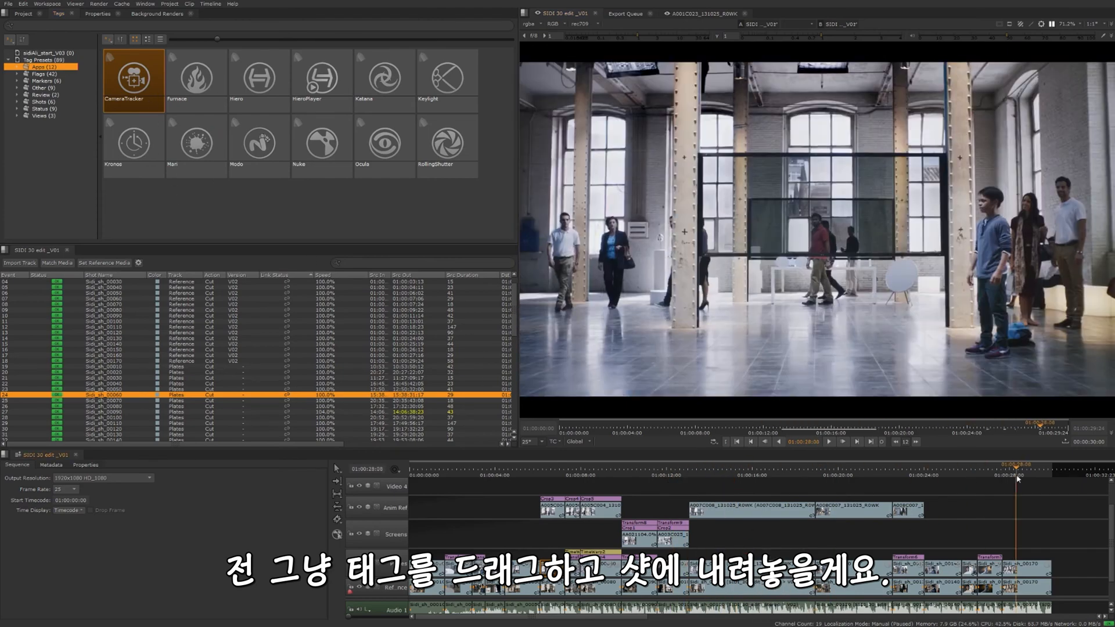
drag(134, 84, 1033, 563)
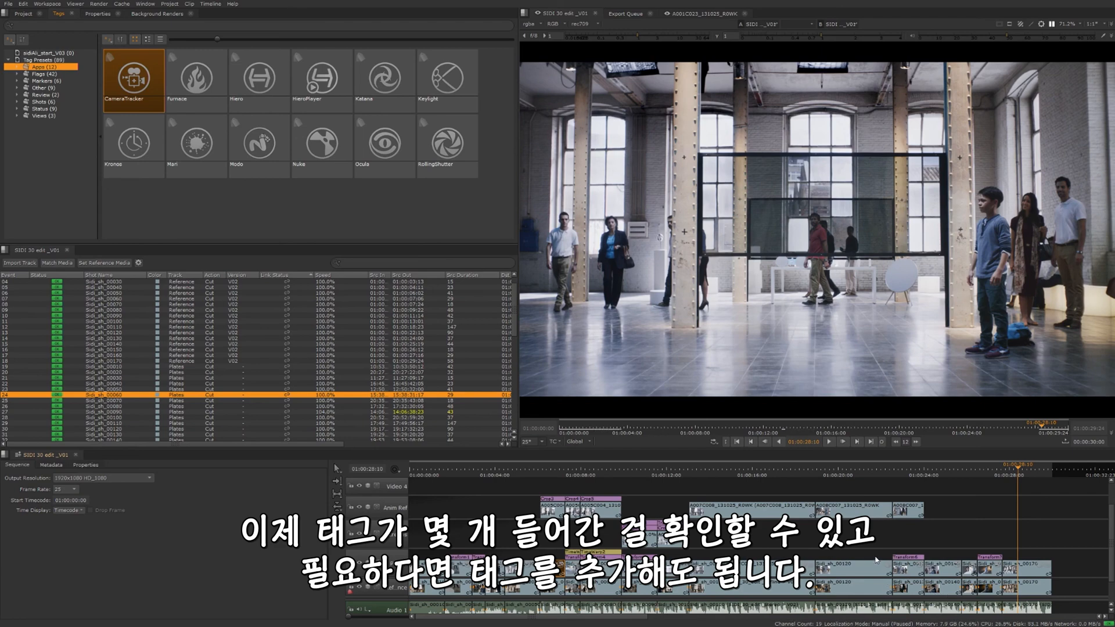
Move the playhead to 01:00:11:07 and show the Screens track in the viewer.
drag(1037, 468, 650, 470)
click(390, 534)
double_click(390, 534)
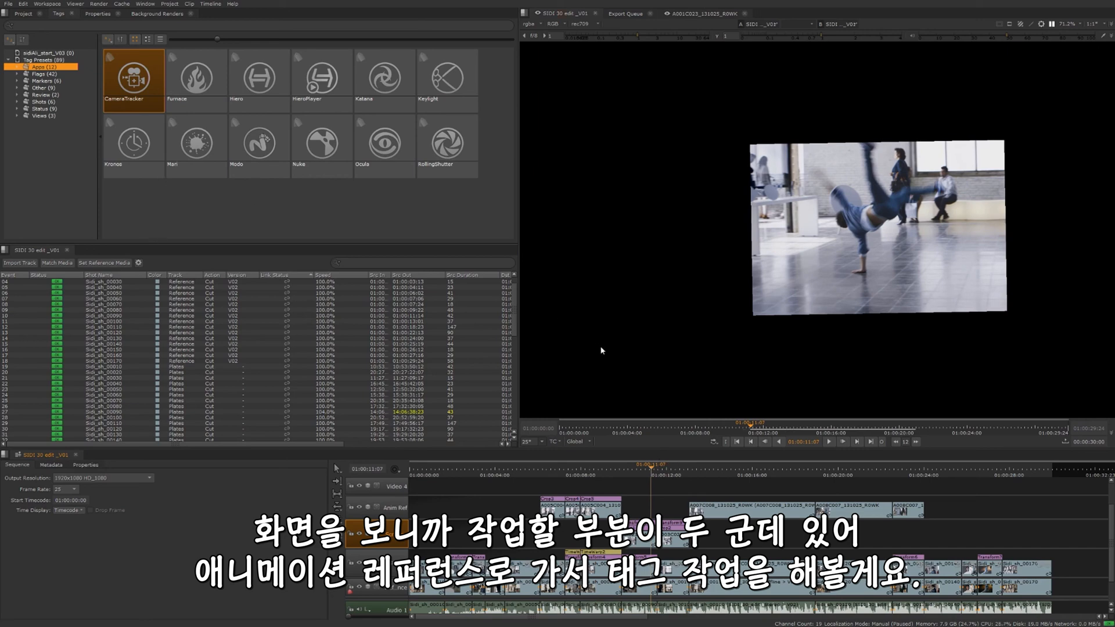
Select the Anim Ref track and scrub the playhead over its shots from about 01:00:07 to 01:00:23.
click(651, 470)
drag(651, 470, 564, 469)
click(393, 514)
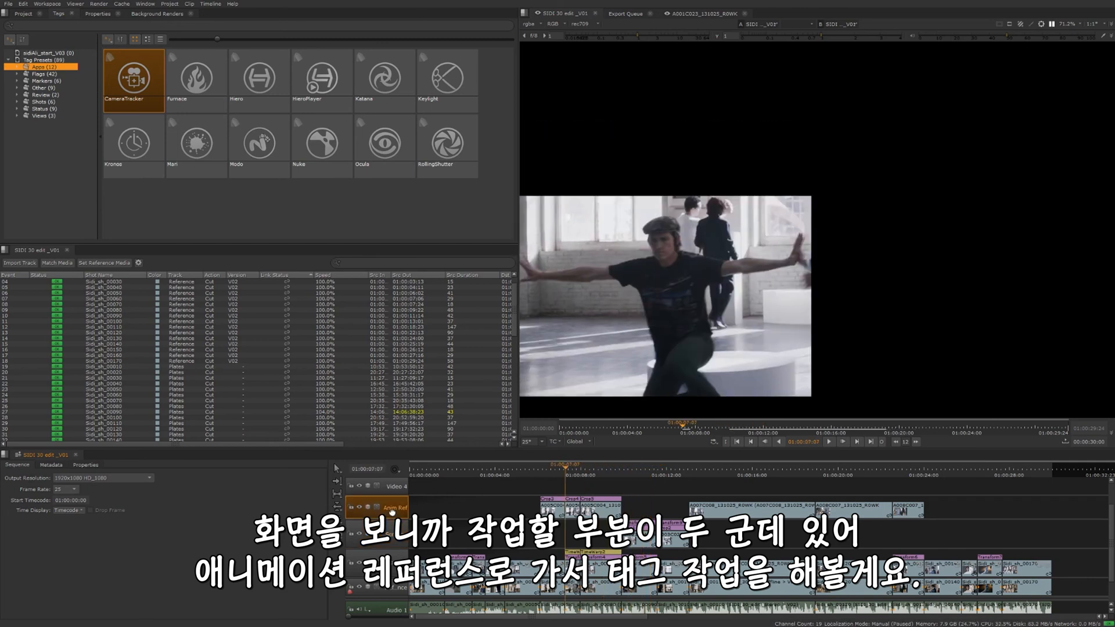
mouse_move(569, 469)
mouse_down()
mouse_move(830, 469)
mouse_move(559, 465)
mouse_up()
drag(558, 465, 919, 466)
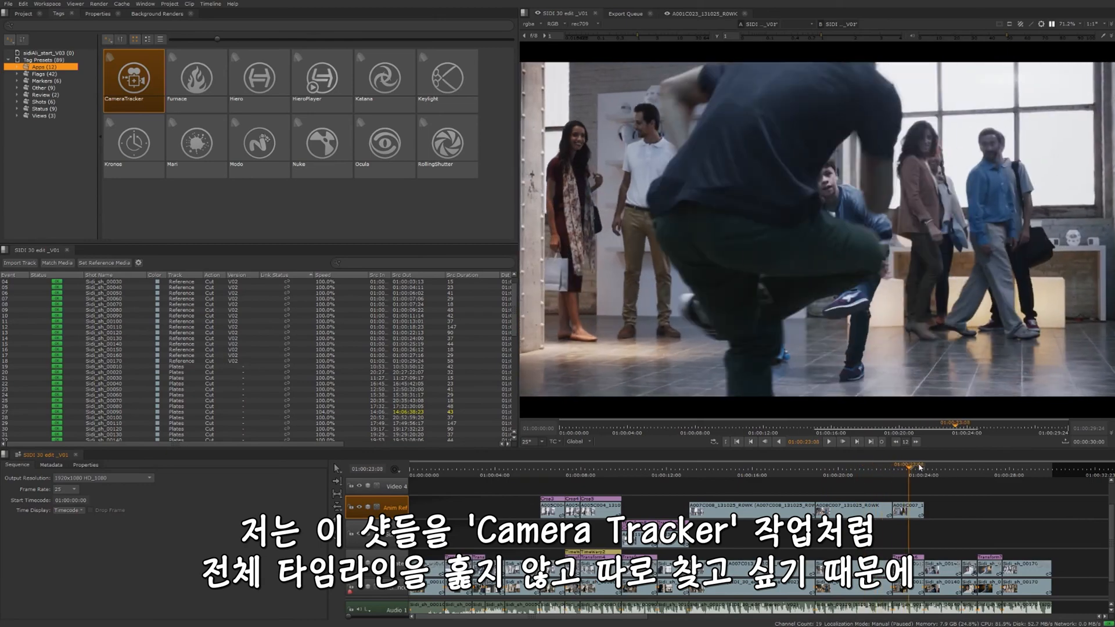
Select all shots on the Anim Ref track and tag them with the Blue marker.
click(972, 504)
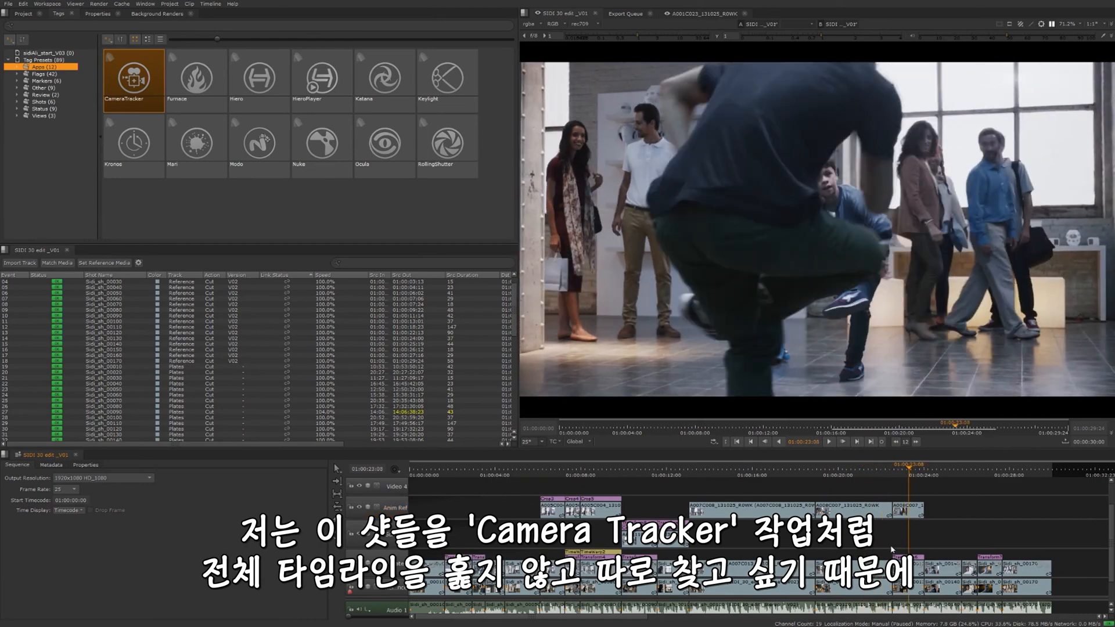
click(873, 511)
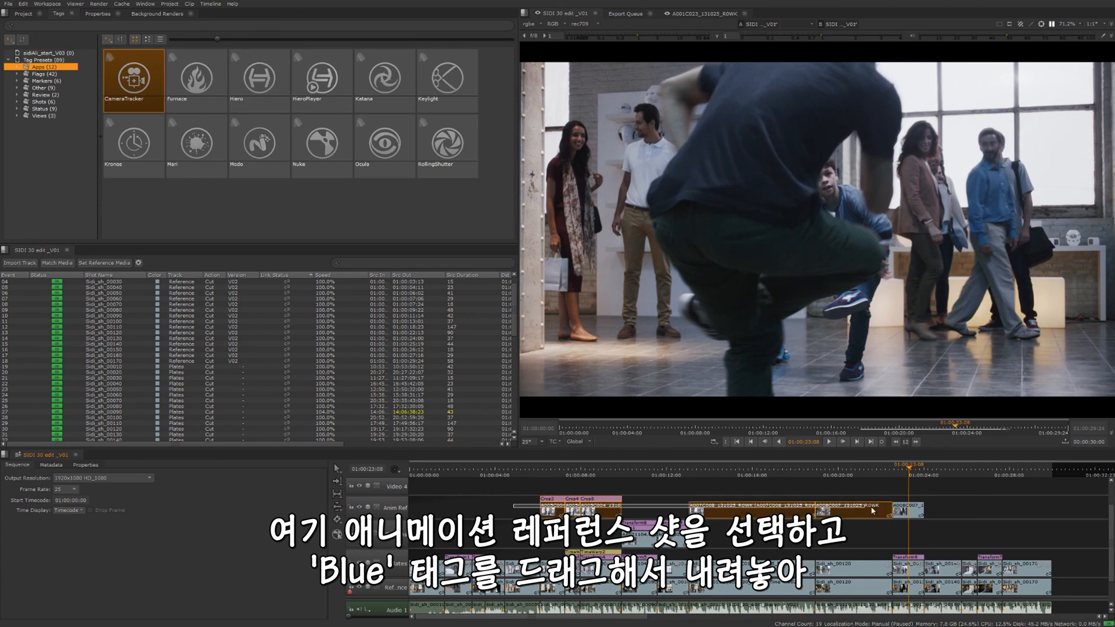
click(52, 81)
drag(144, 95, 785, 503)
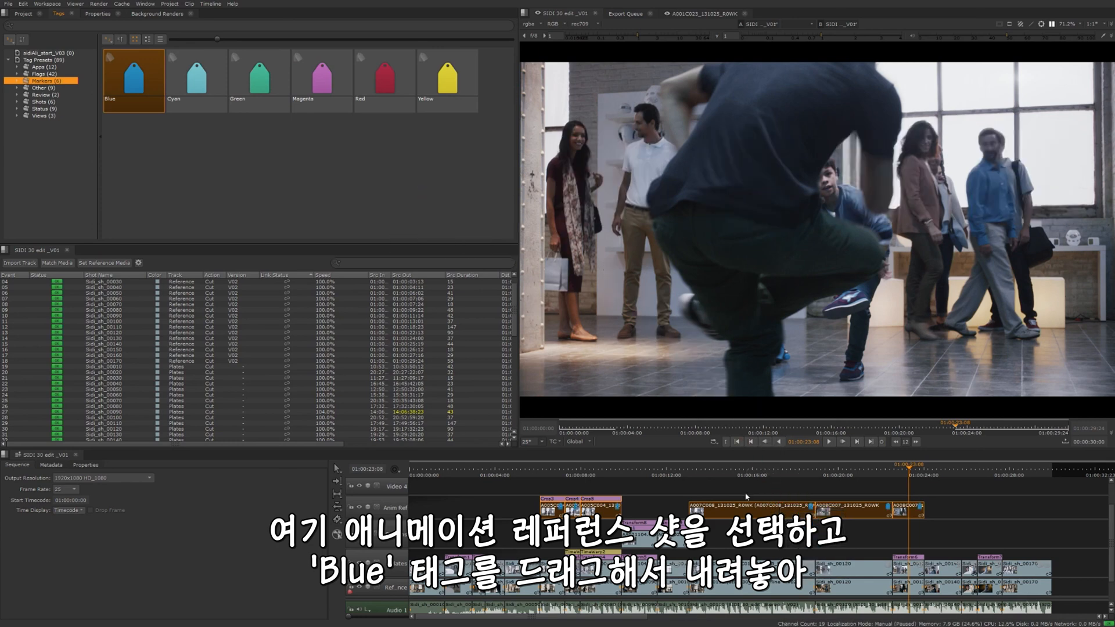
click(642, 486)
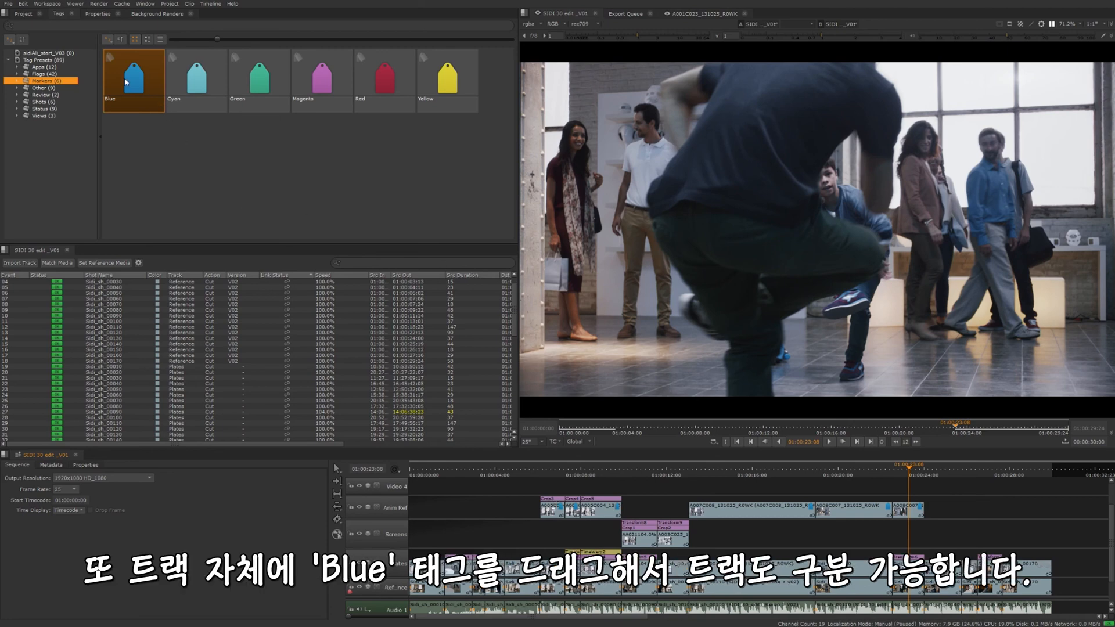
Add the Blue marker tag to the Anim Ref track itself.
mouse_move(129, 81)
mouse_down()
mouse_move(408, 507)
mouse_move(390, 511)
mouse_up()
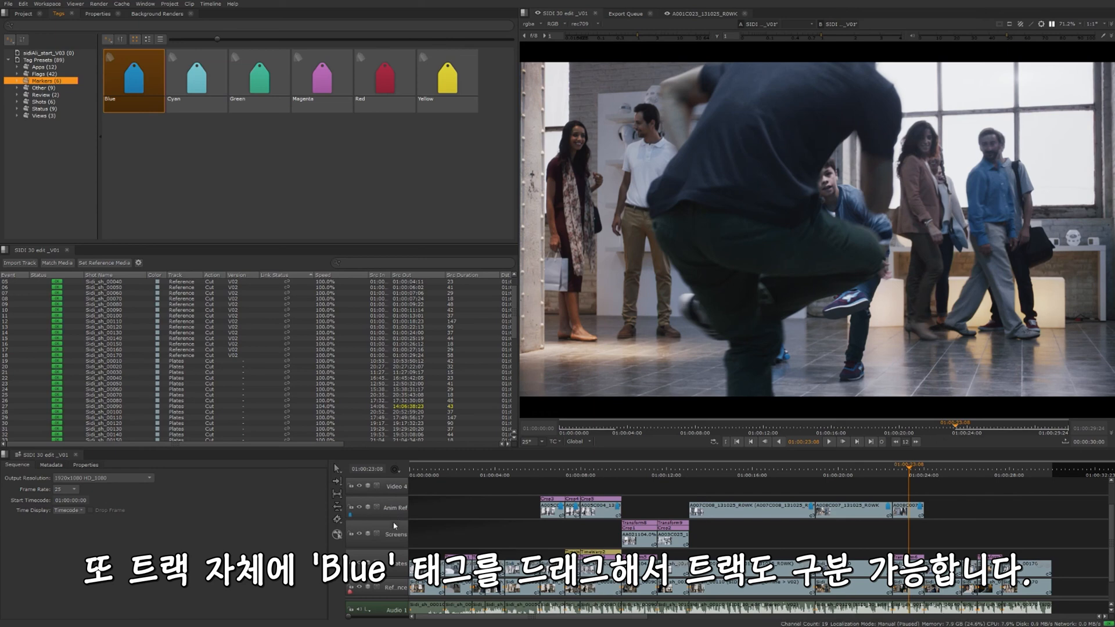
click(397, 514)
click(529, 498)
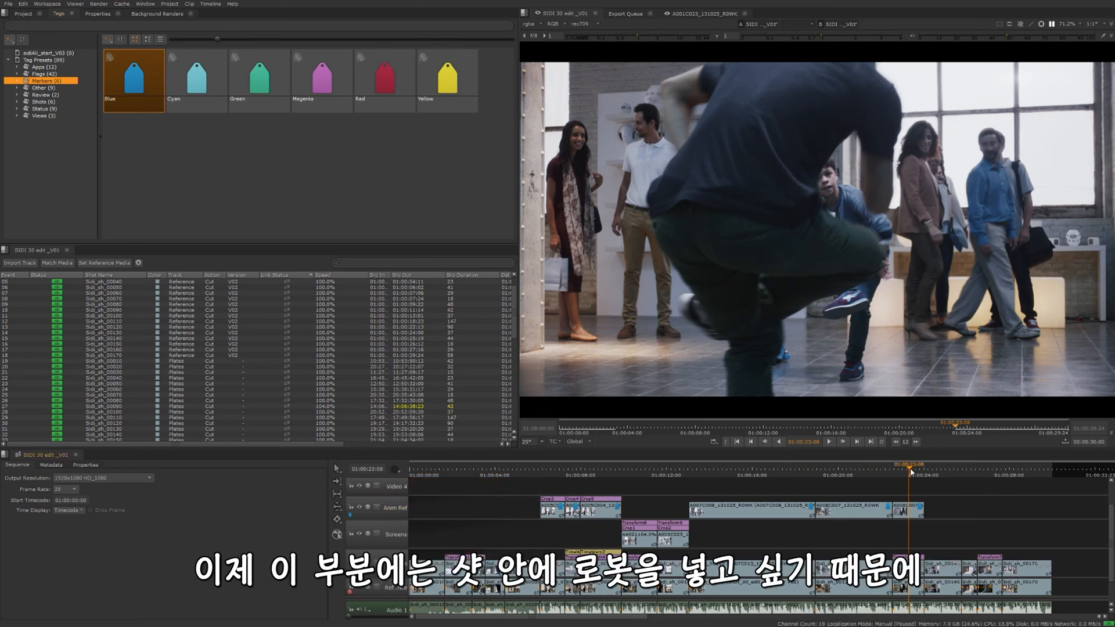
Move the playhead to 01:00:26:06 and look through the tag preset groups for a robot tag.
drag(911, 469, 971, 471)
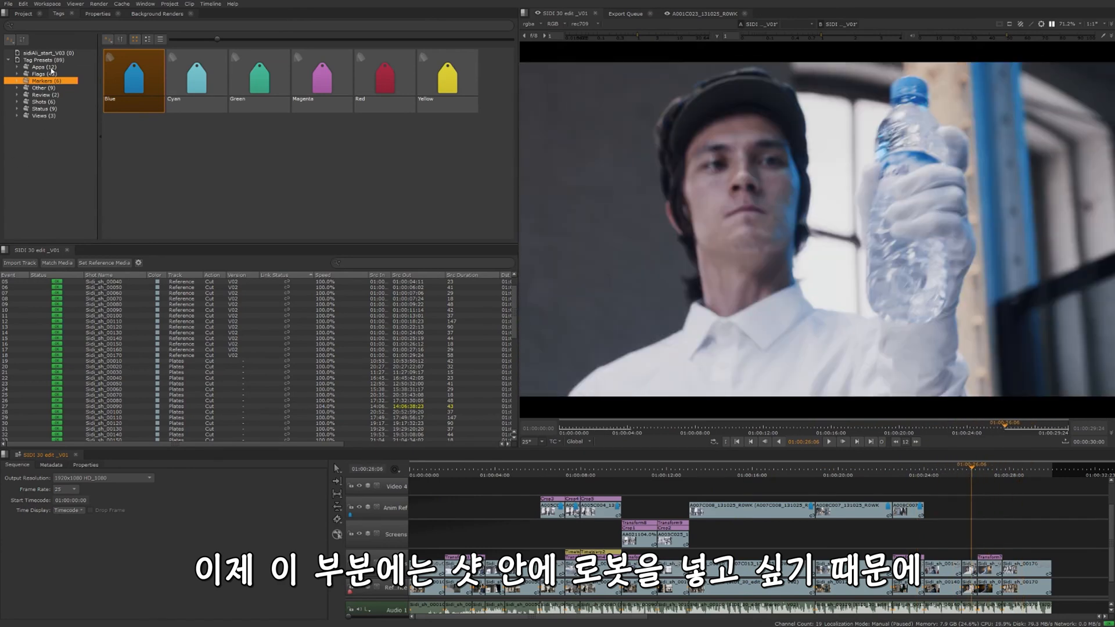
click(51, 74)
click(51, 81)
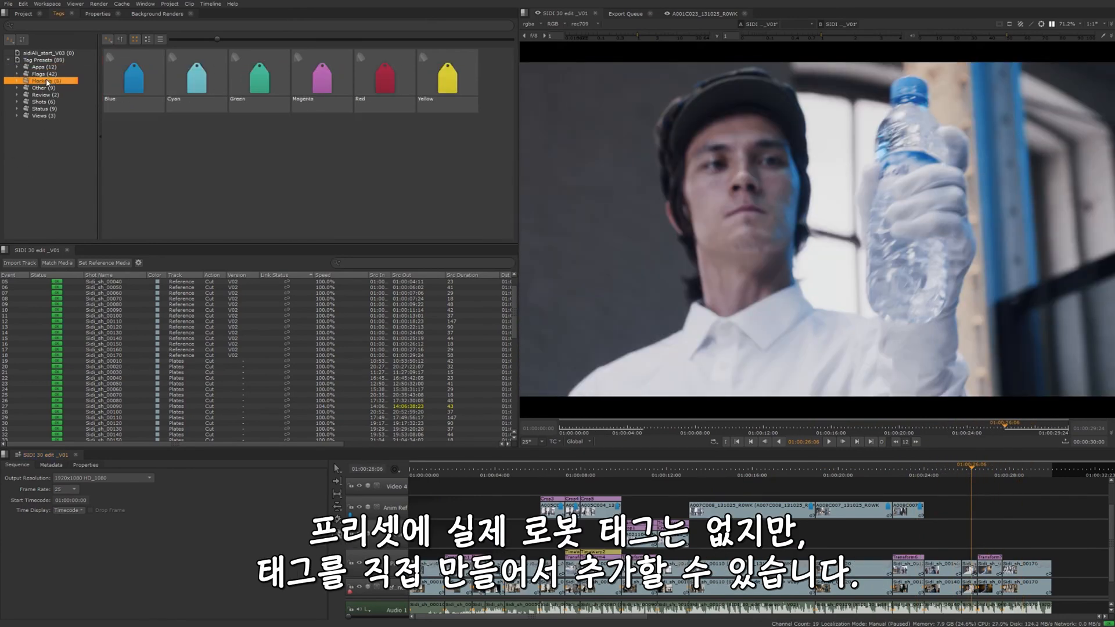
click(50, 109)
click(50, 115)
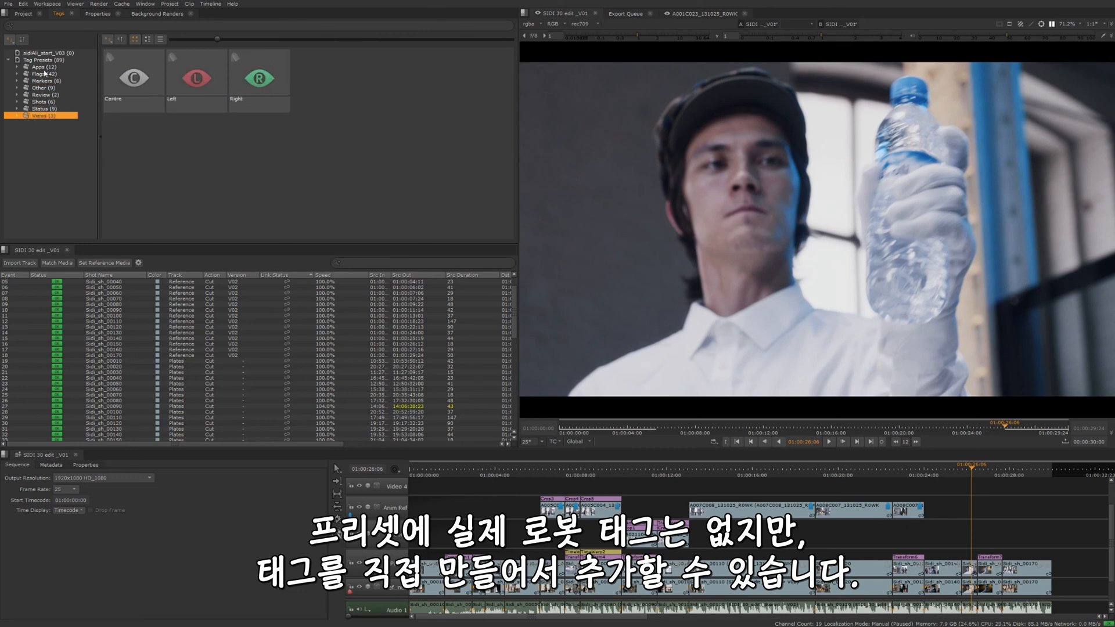
Create a new tag in the sidiAli_start_V03 project.
click(45, 54)
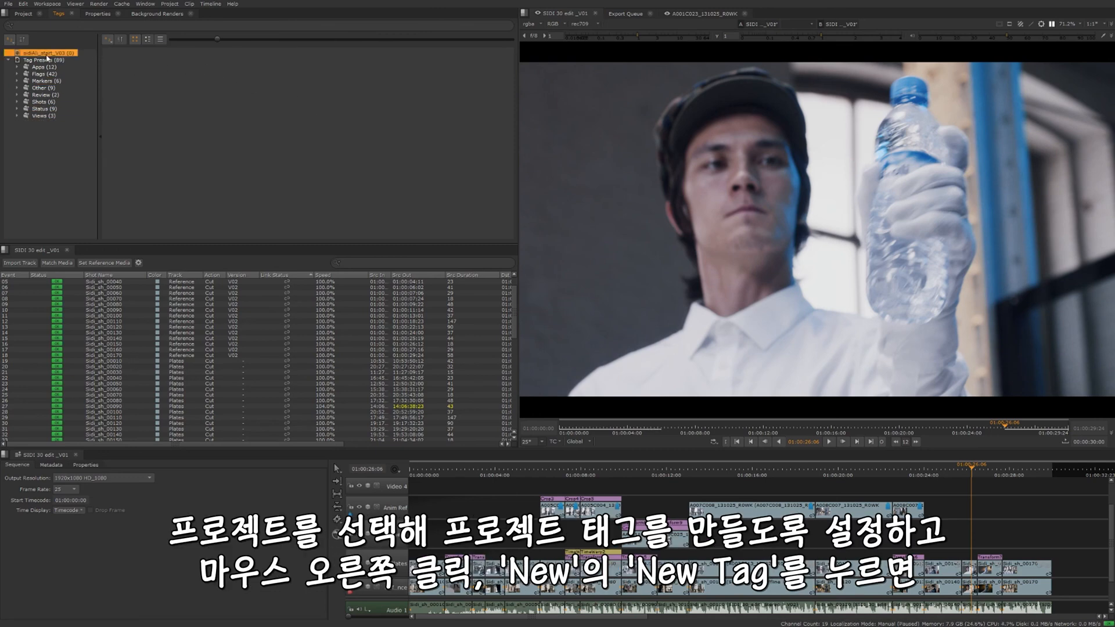
right_click(151, 84)
mouse_move(189, 85)
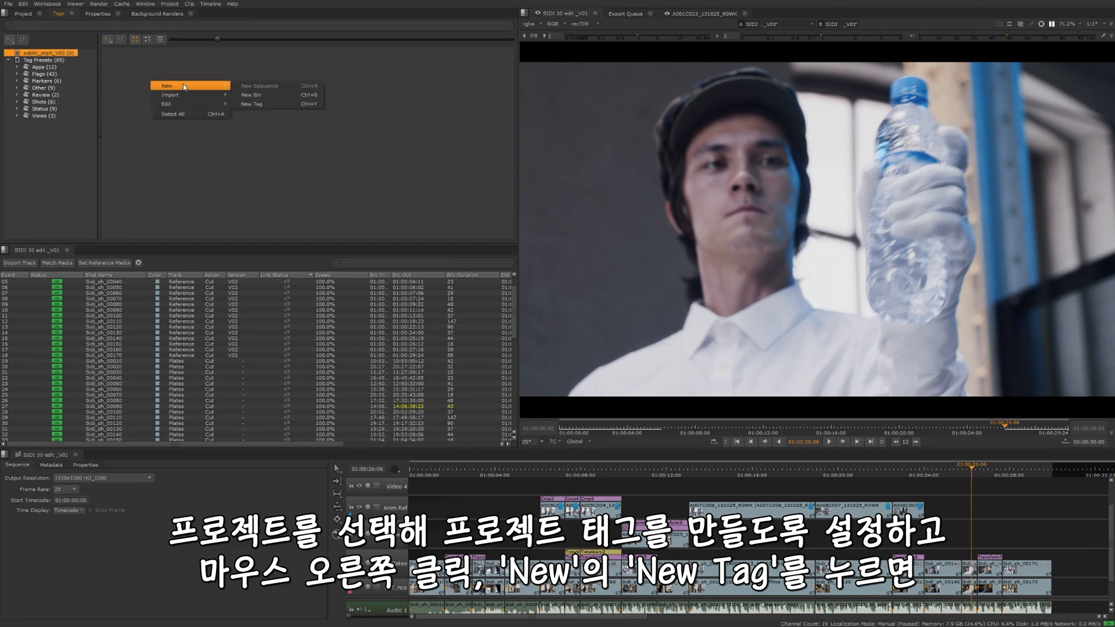
click(255, 103)
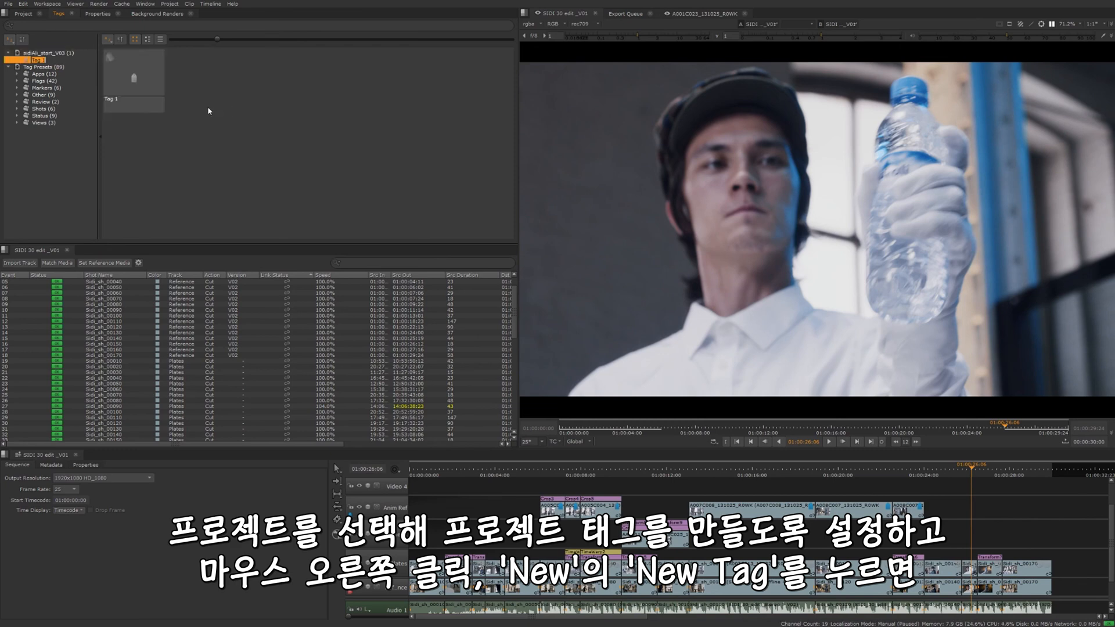
Give the new project tag the custom icon customTagIcon.png.
double_click(134, 80)
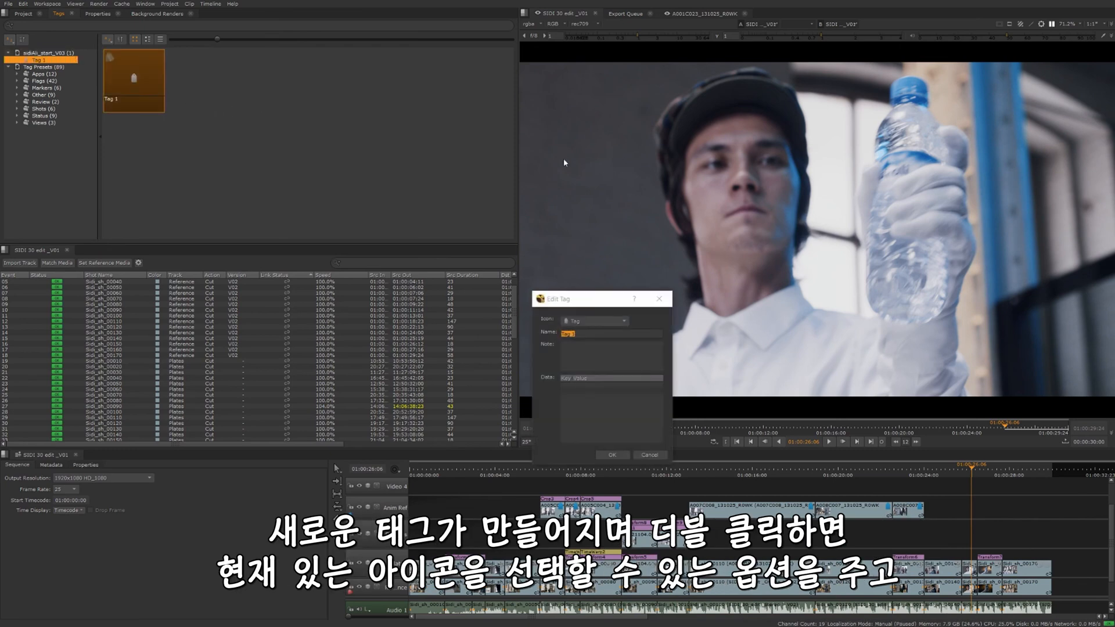
click(597, 321)
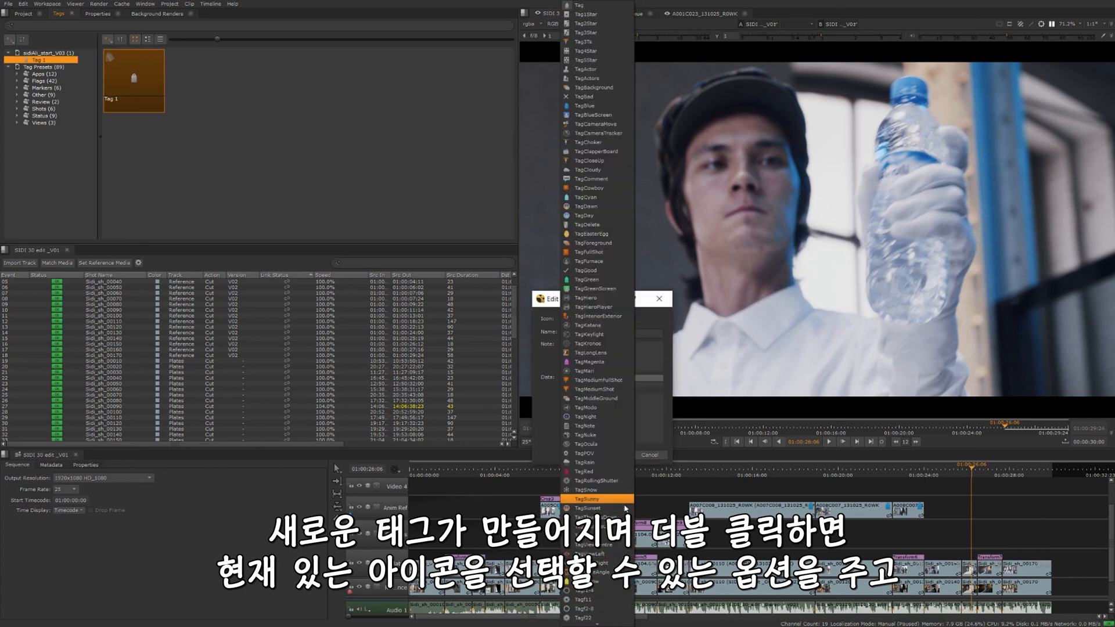
scroll(607, 537, down, 2)
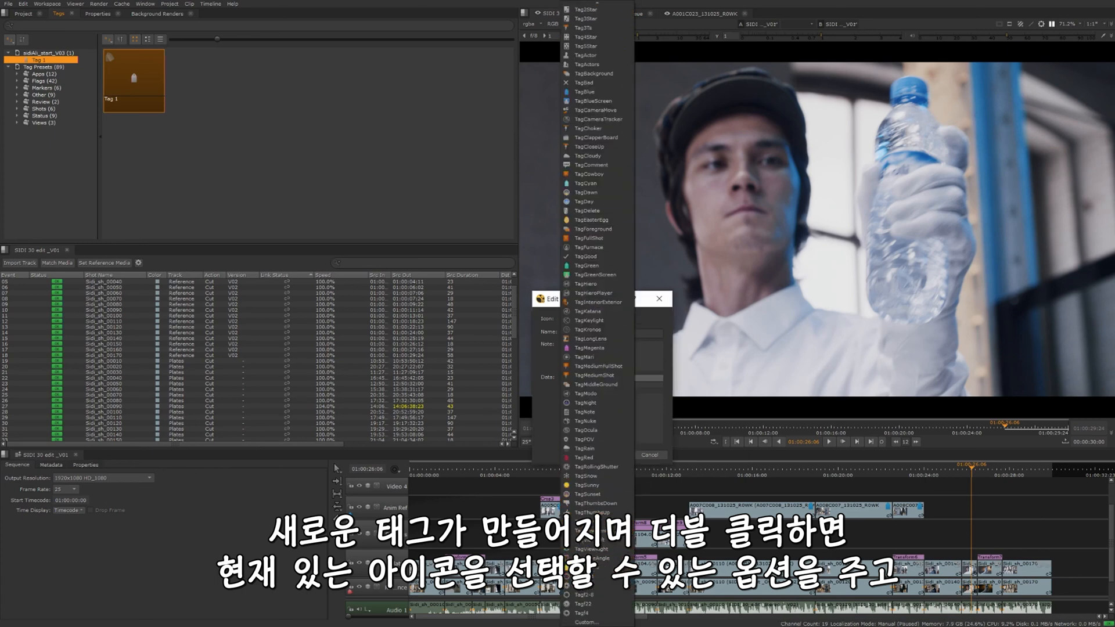
click(597, 622)
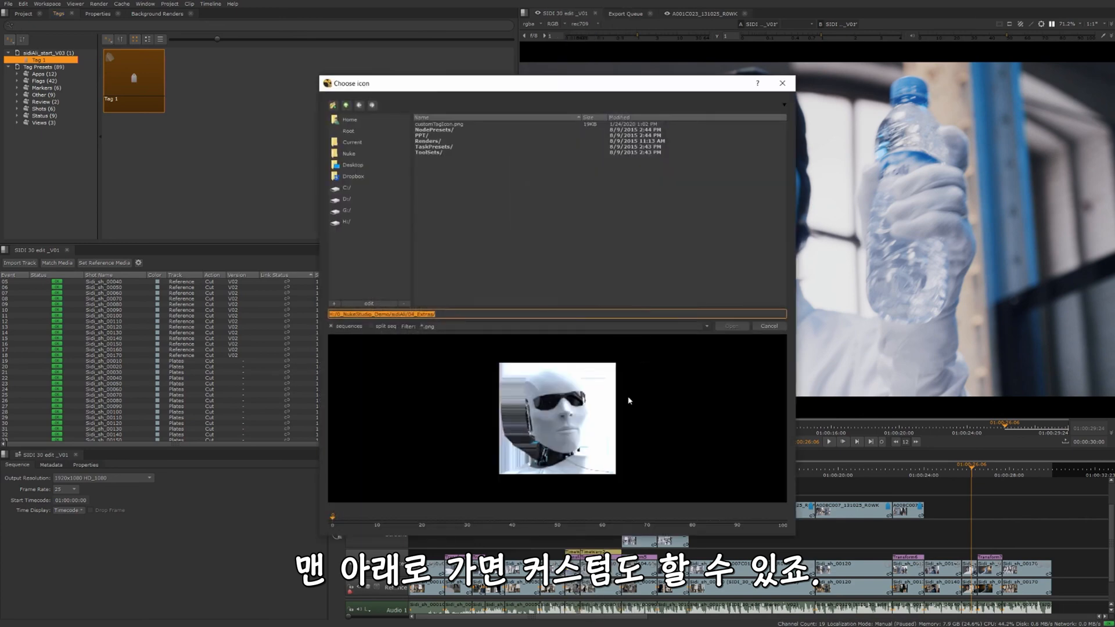
click(444, 125)
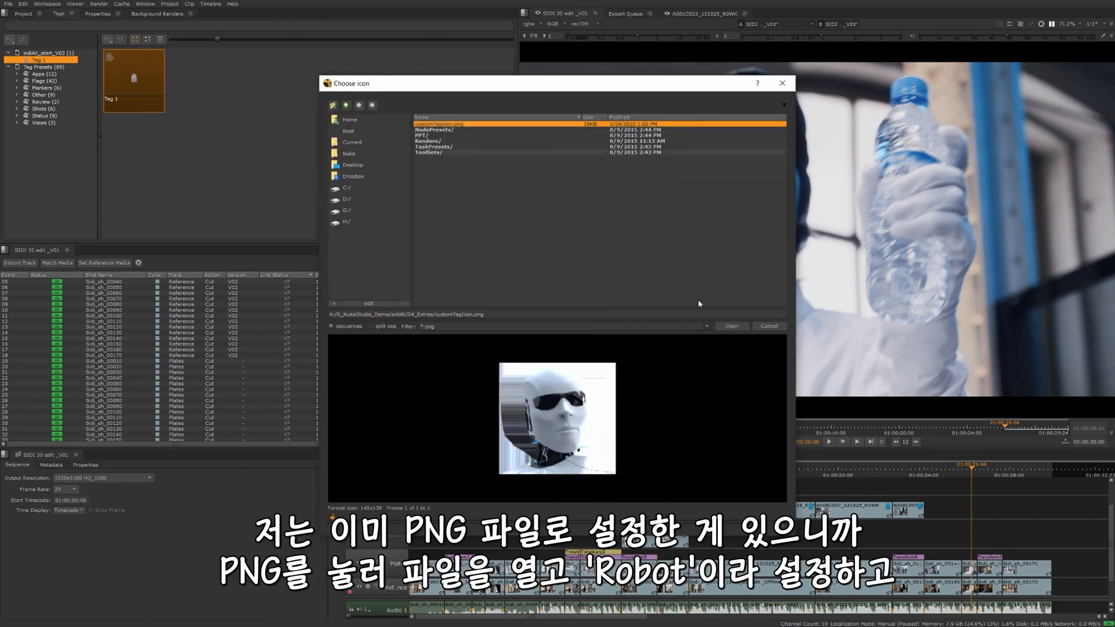
click(732, 326)
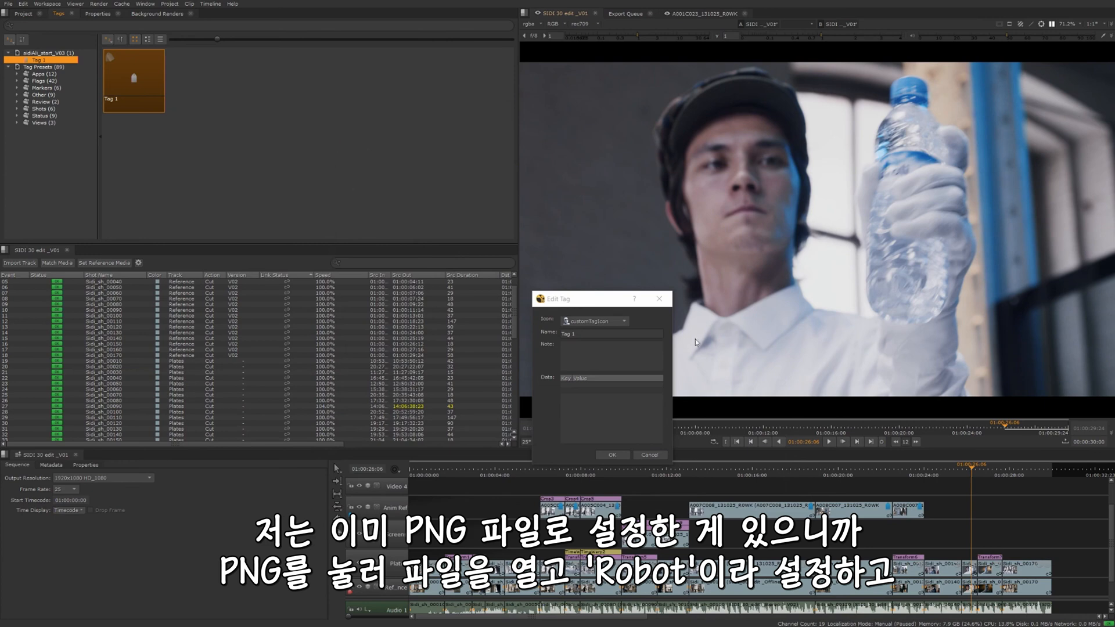
Name the custom tag "Robot", add the note "Robot goes here." and save the tag.
click(546, 329)
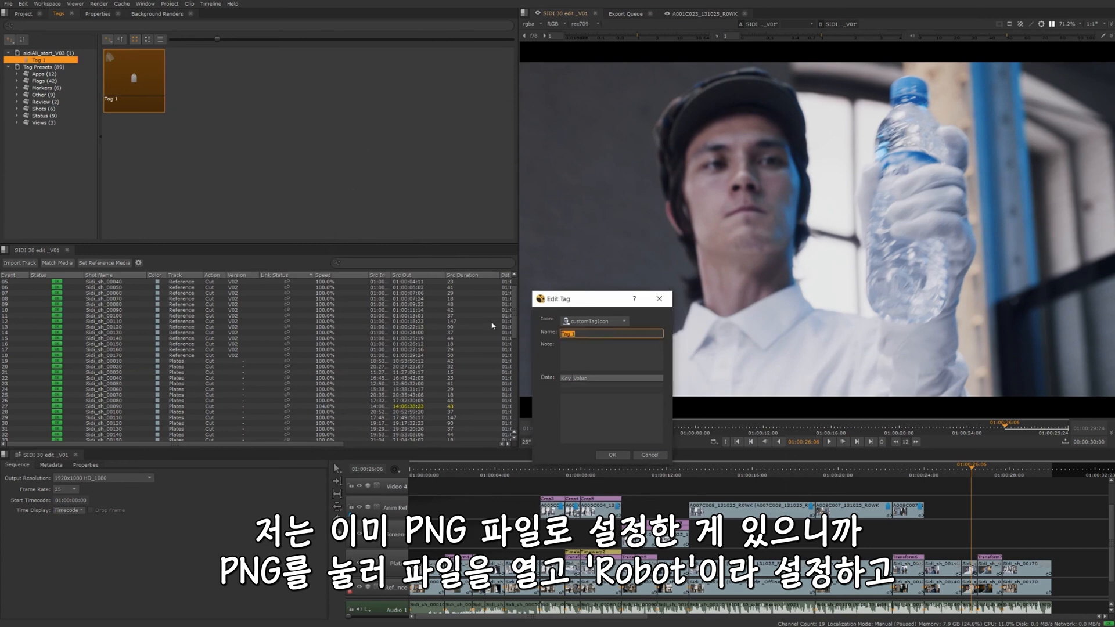
text(Robot)
click(577, 354)
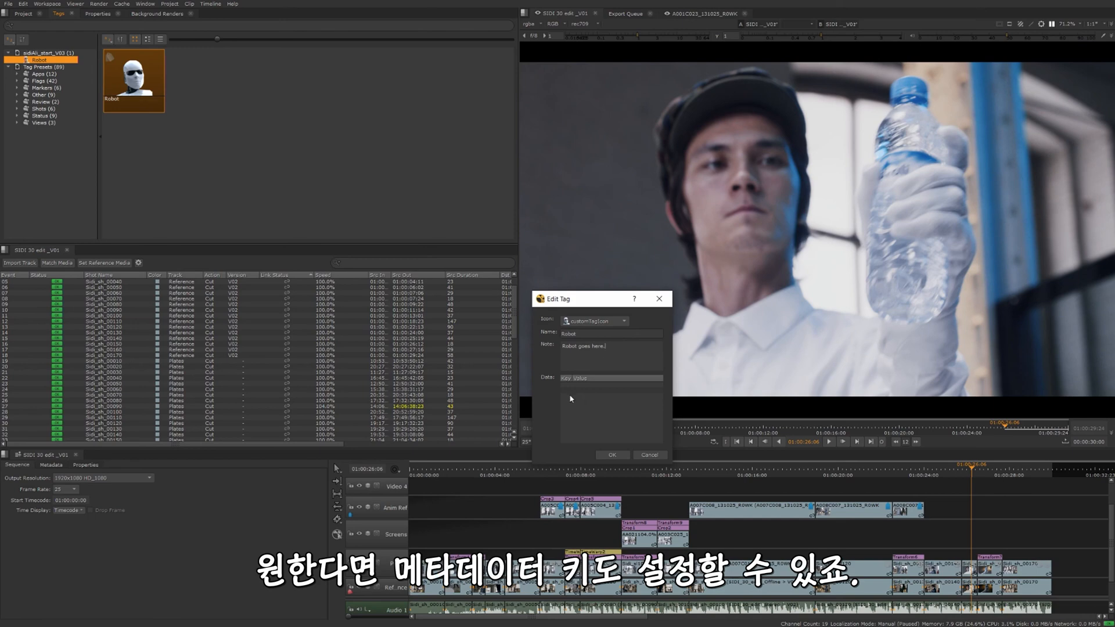
click(613, 455)
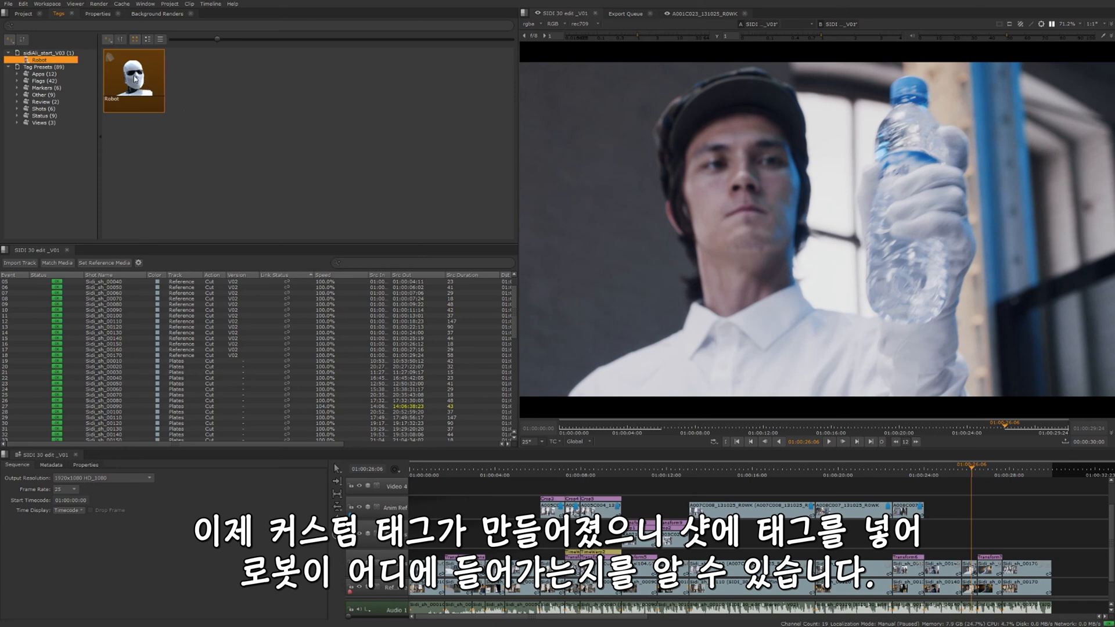
Add the Robot tag to the Plates shots at 01:00:26:06, 01:00:26:22 and about 01:00:28.
drag(135, 79, 970, 572)
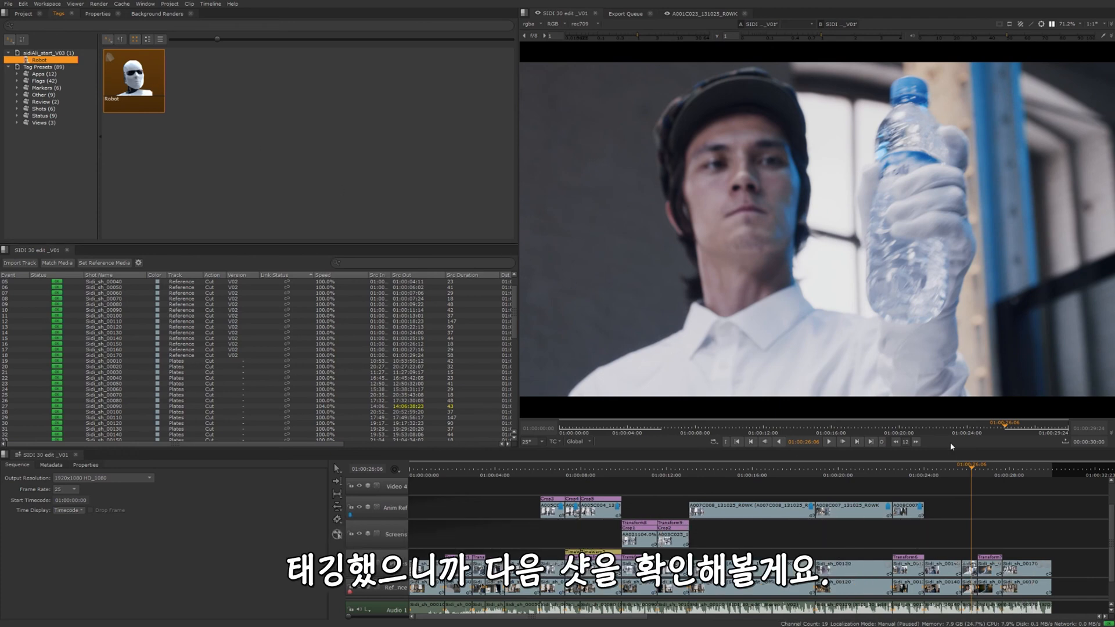
drag(975, 472, 985, 471)
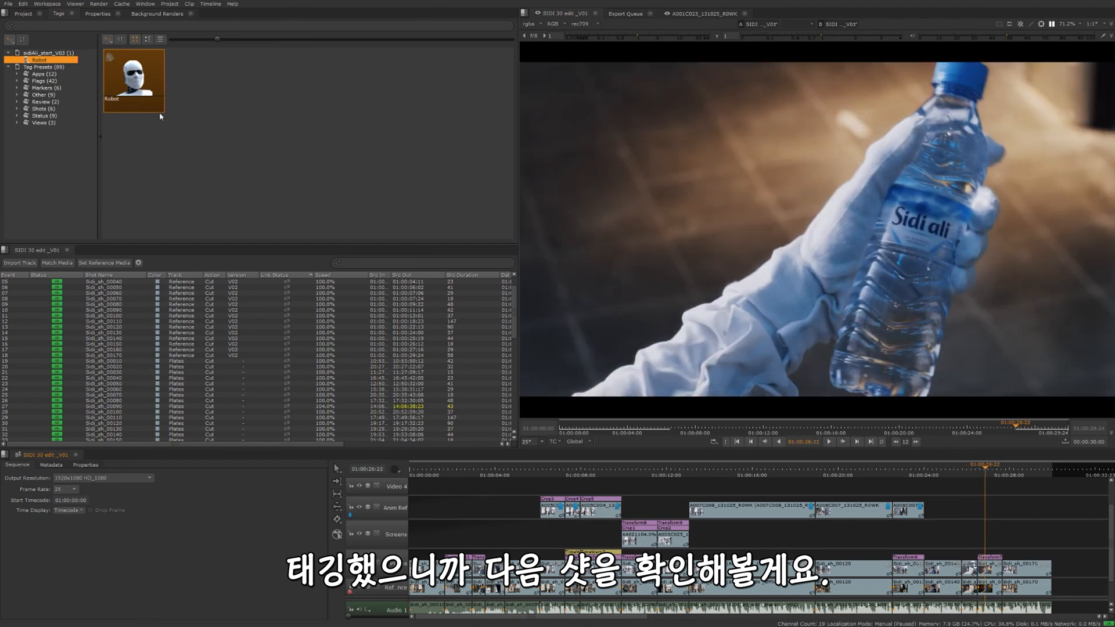
drag(130, 78, 992, 574)
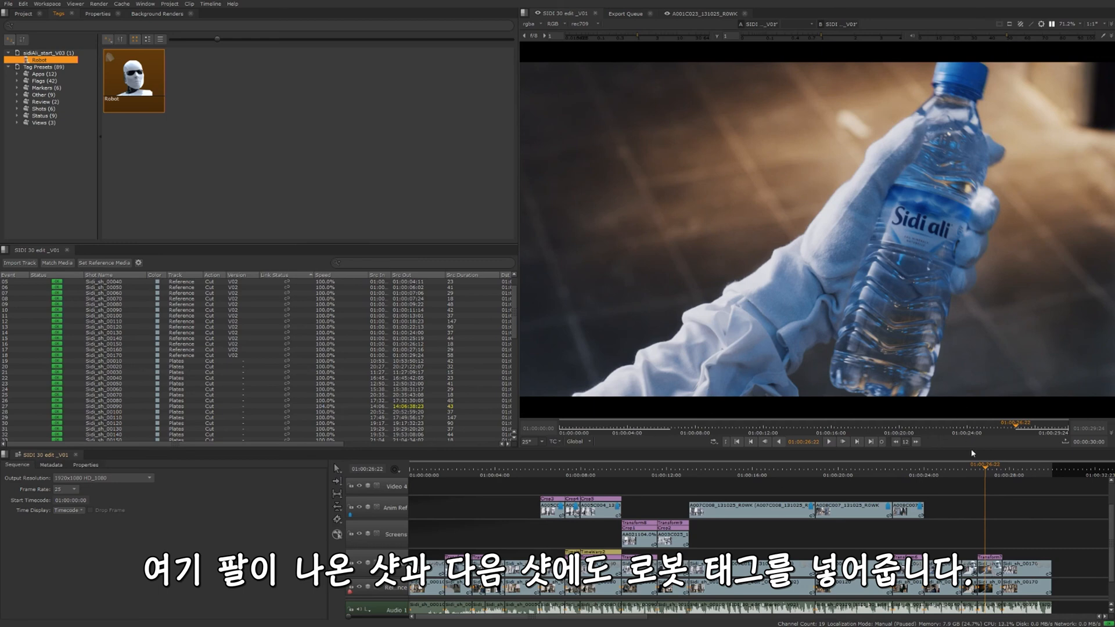
click(1020, 467)
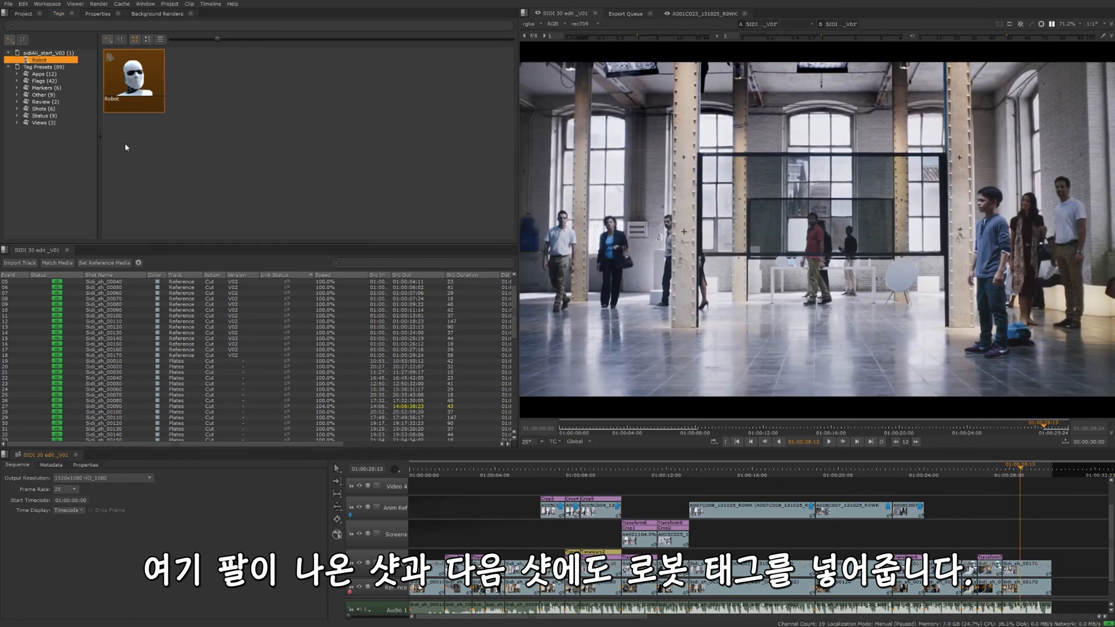
drag(133, 97, 1039, 572)
Add the Robot tag to the Plates shots at about 01:00:17, 01:00:08 and 01:00:05.
drag(1022, 474, 782, 477)
drag(133, 82, 782, 568)
drag(778, 474, 598, 474)
drag(133, 81, 587, 545)
drag(598, 473, 522, 471)
drag(133, 82, 525, 567)
Add the Robot tag to the Plates shots at about 01:00:04, 01:00:03, 01:00:02 and 01:00:01, and return the playhead to 01:00:28:07.
drag(522, 471, 495, 472)
drag(133, 82, 495, 567)
drag(494, 472, 482, 472)
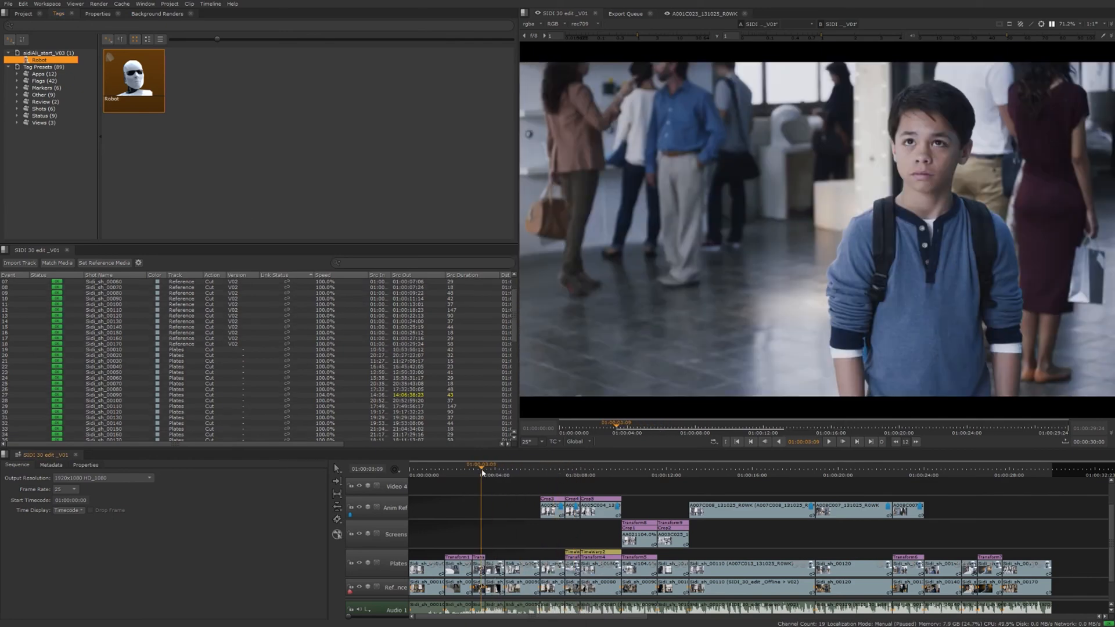
drag(133, 82, 479, 566)
drag(481, 473, 458, 473)
drag(133, 82, 457, 566)
drag(458, 473, 432, 473)
drag(133, 82, 427, 566)
drag(432, 474, 1014, 482)
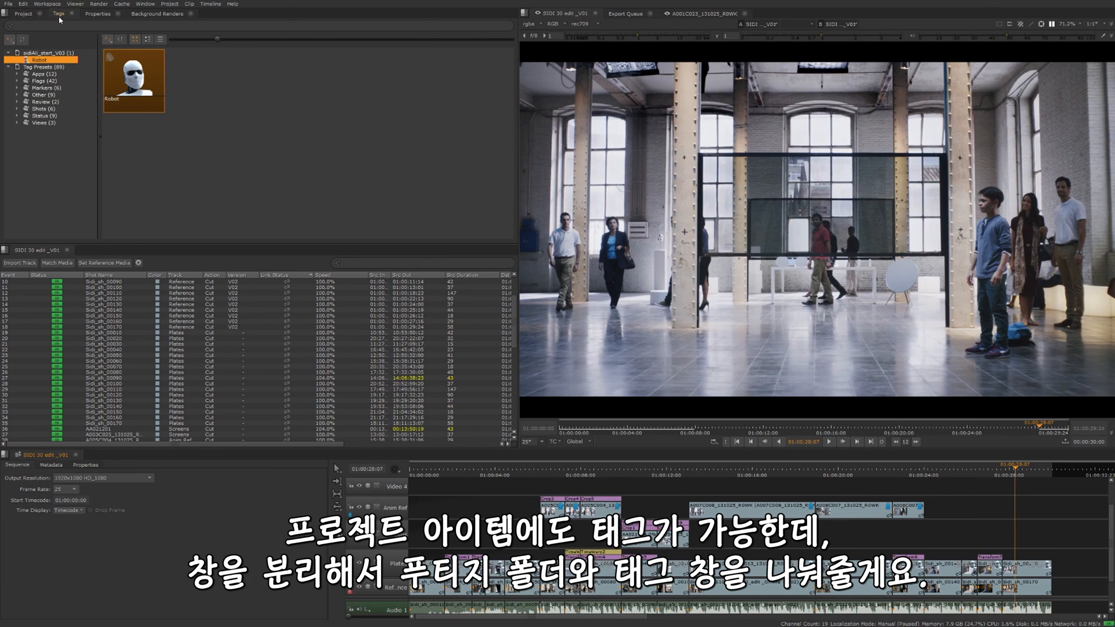
Split the Tags view into its own pane beside the project bin and show the Status tag presets.
drag(58, 14, 514, 90)
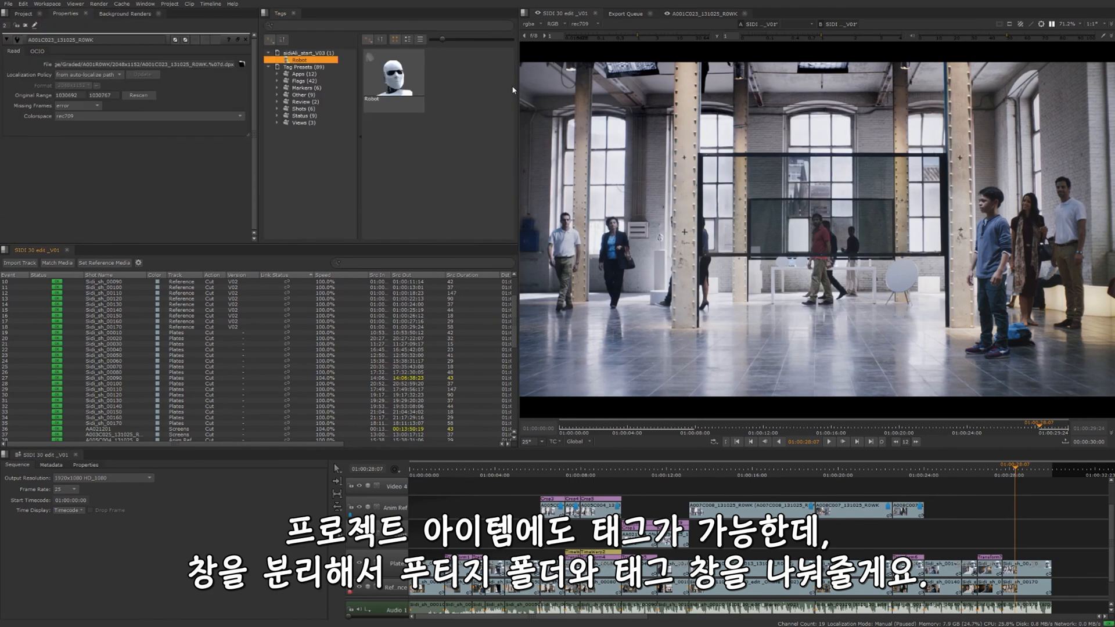
click(23, 14)
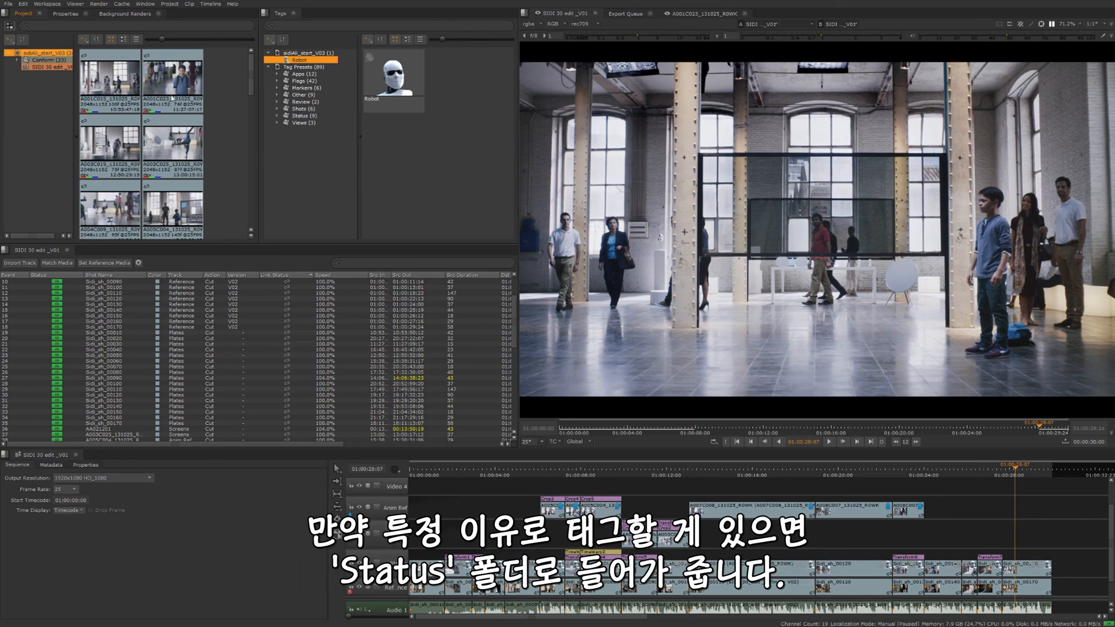
click(308, 117)
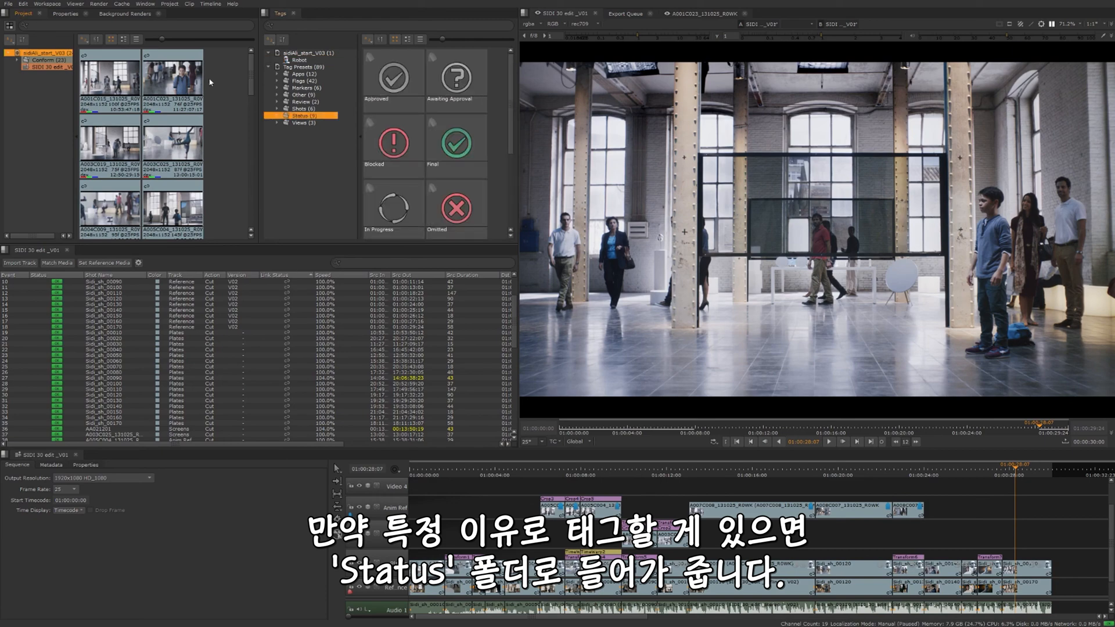
Tag the second clip in the bin's second row as Omitted, check the tag's details, and clear the selection.
drag(209, 79, 186, 183)
drag(435, 225, 186, 121)
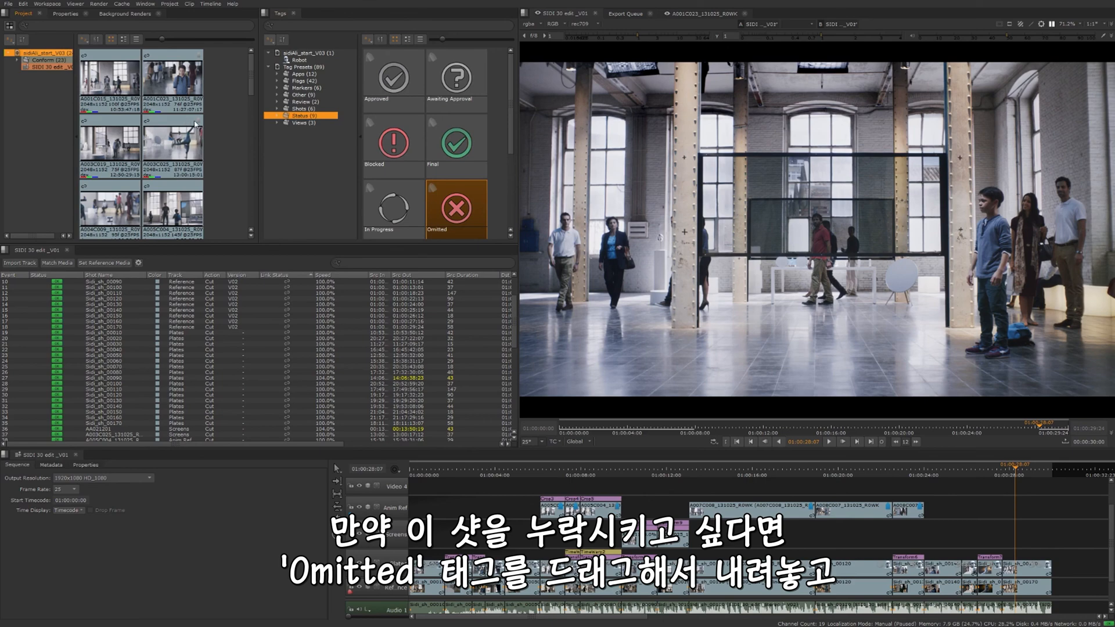
click(199, 123)
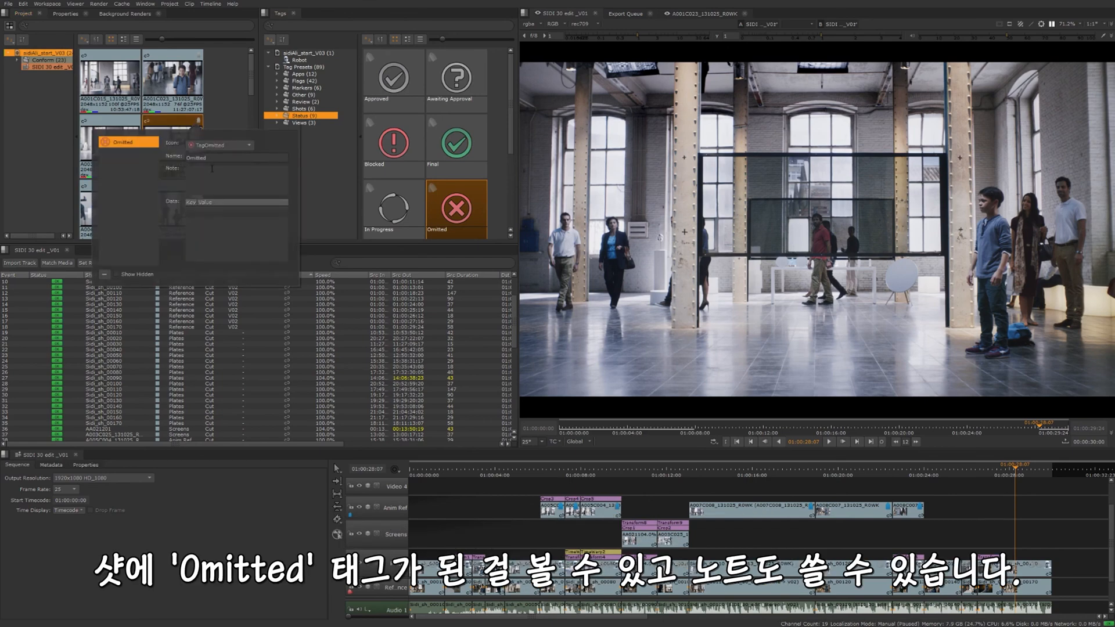
click(228, 94)
click(503, 172)
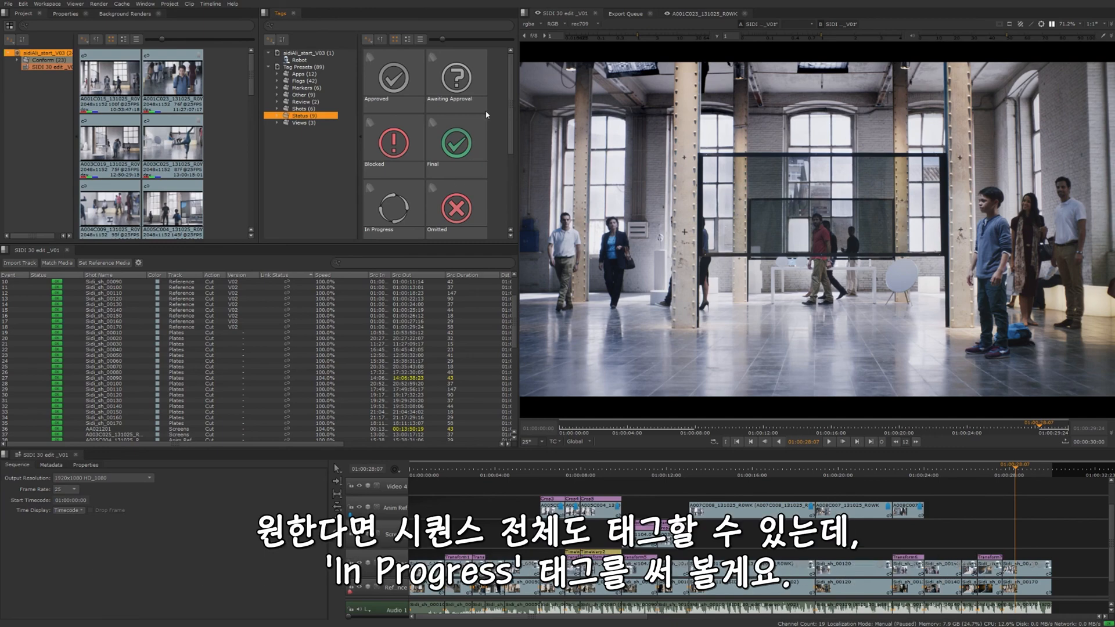
Tag the whole sequence as In Progress using the Tag Whole Sequence option in the viewer, and check the tag's details.
scroll(441, 145, down, 2)
drag(400, 92, 608, 177)
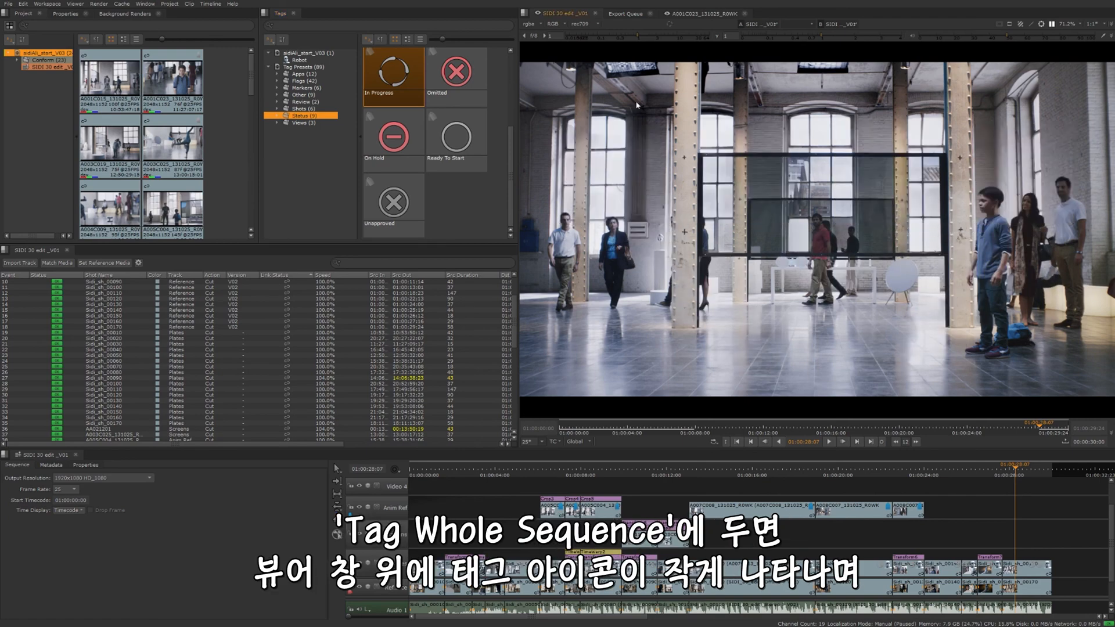
click(671, 25)
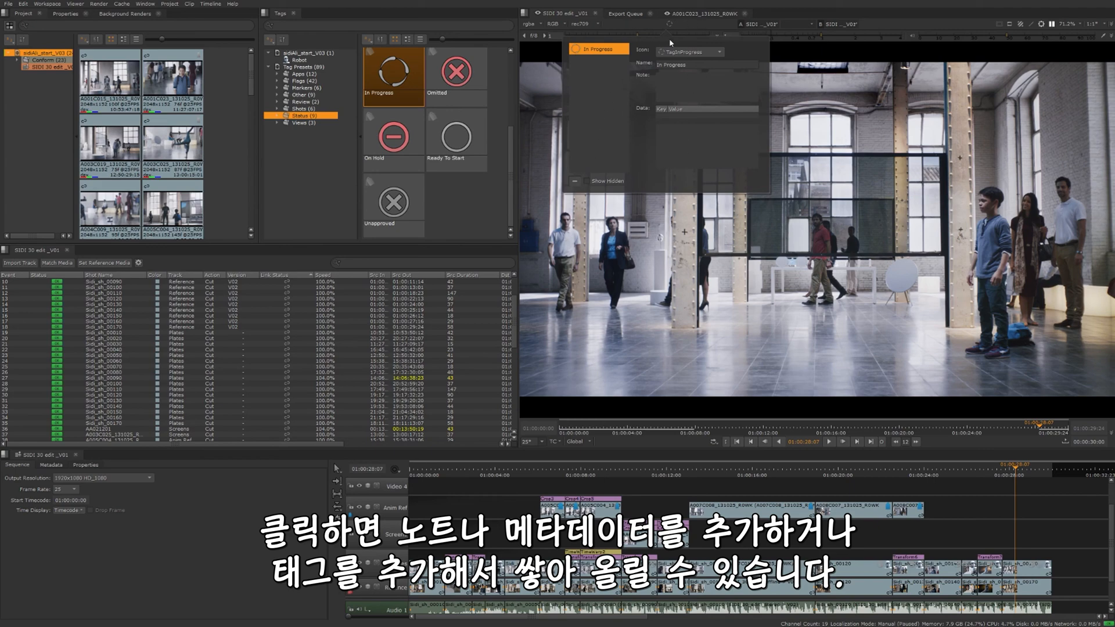
click(683, 30)
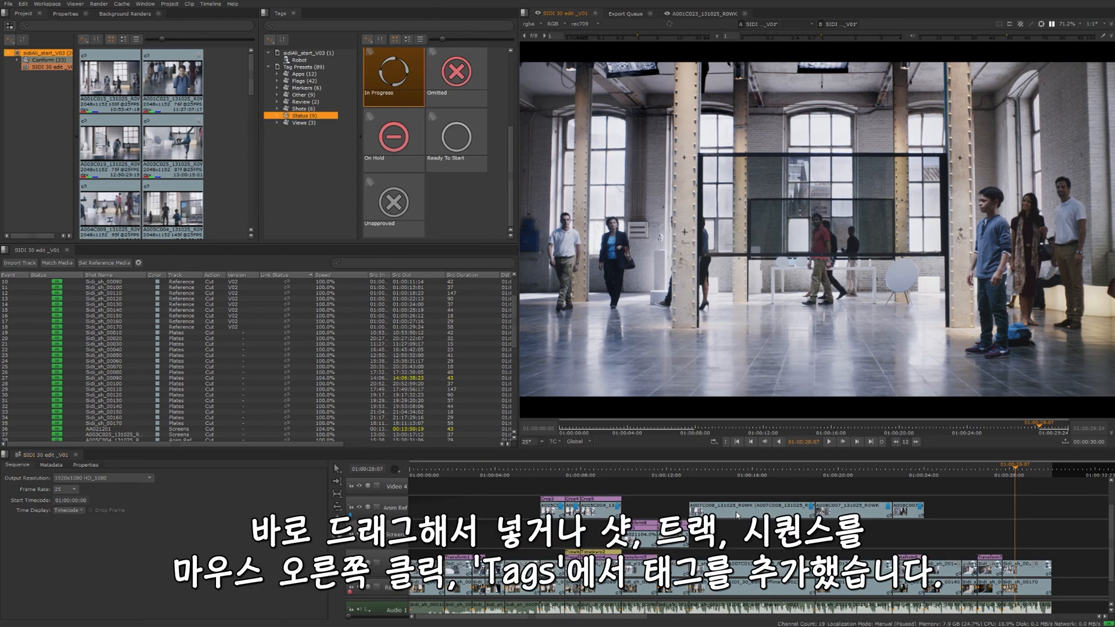
Review the tagging options offered for the Plates shot Sidi_sh_00100 in the spreadsheet.
click(217, 385)
right_click(217, 385)
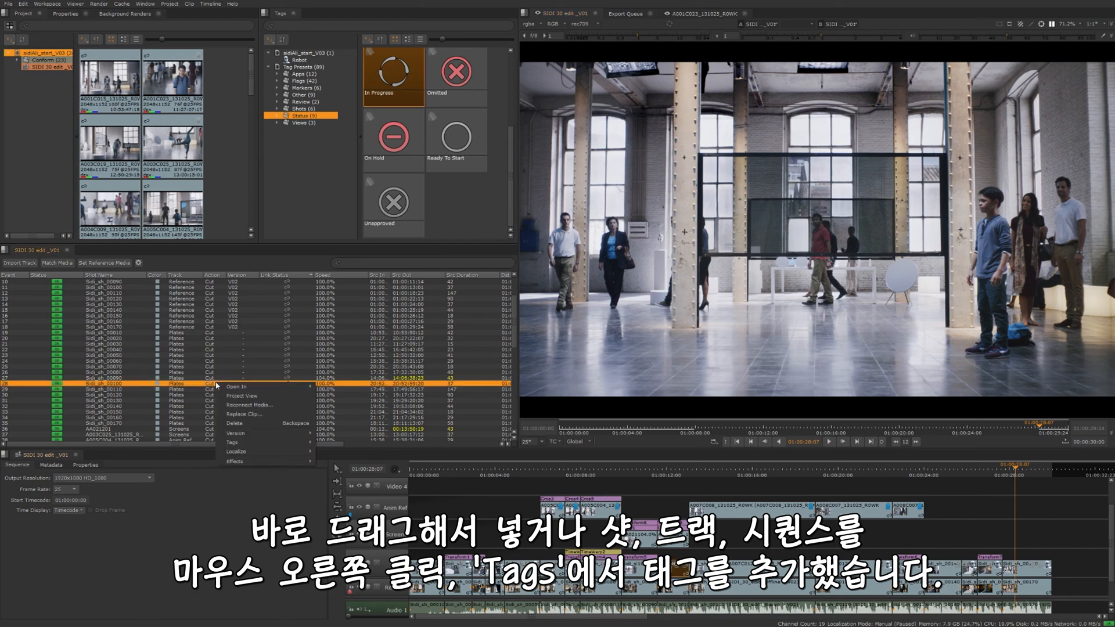
mouse_move(261, 442)
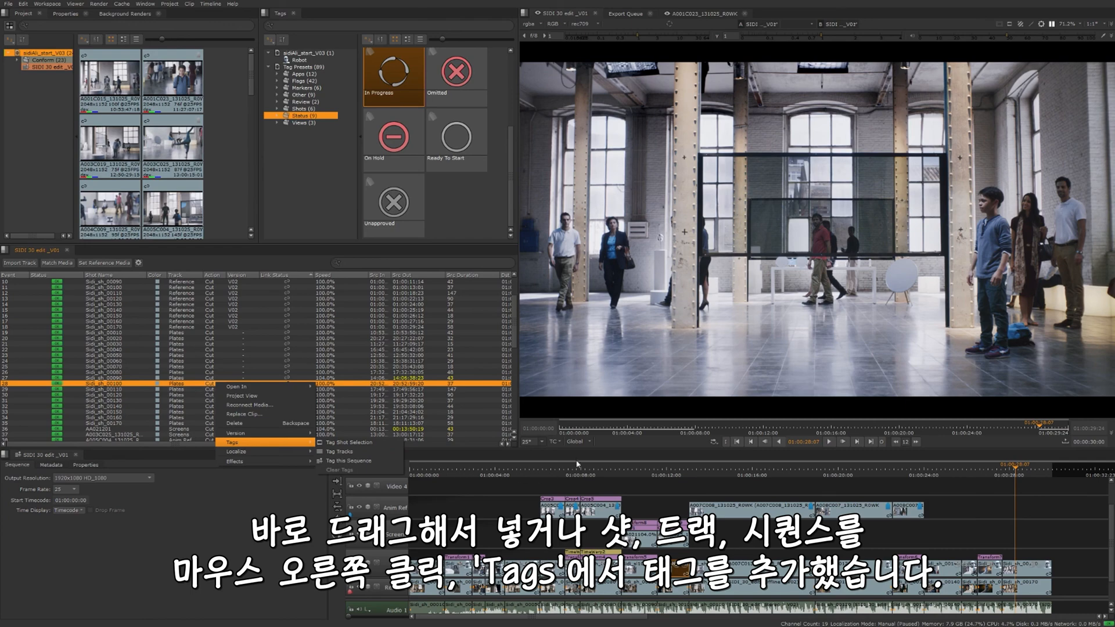
click(319, 173)
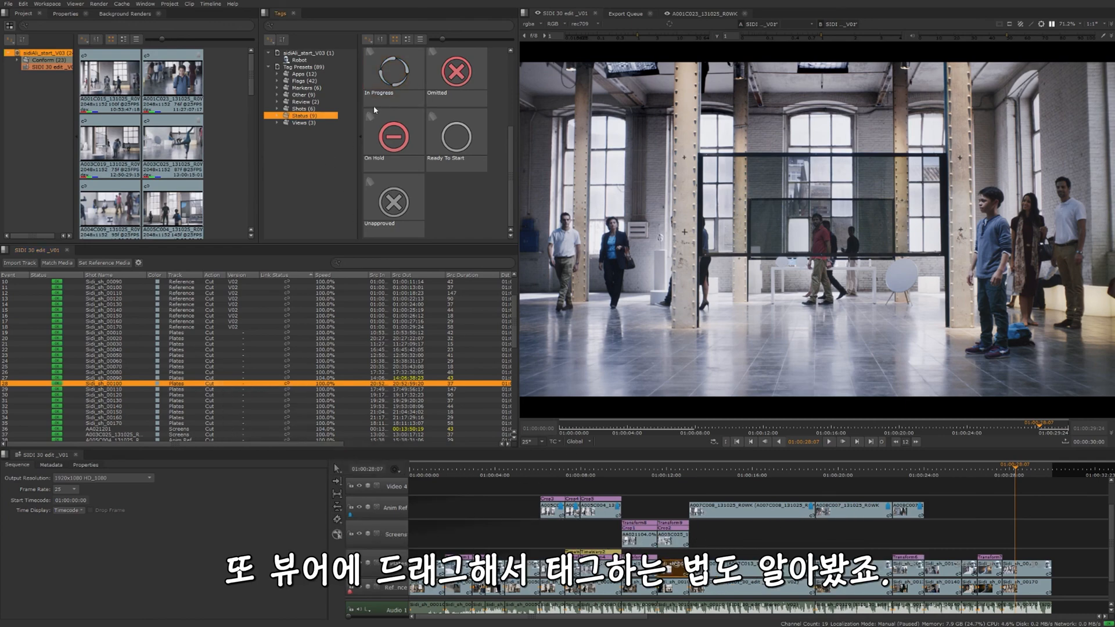
drag(399, 81, 733, 204)
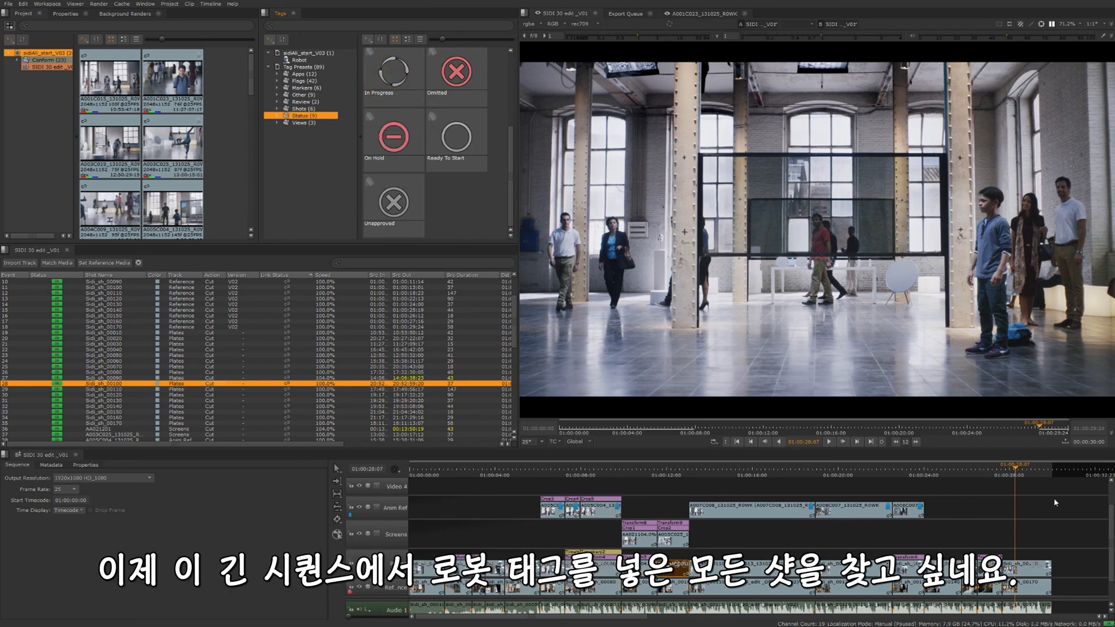
click(476, 526)
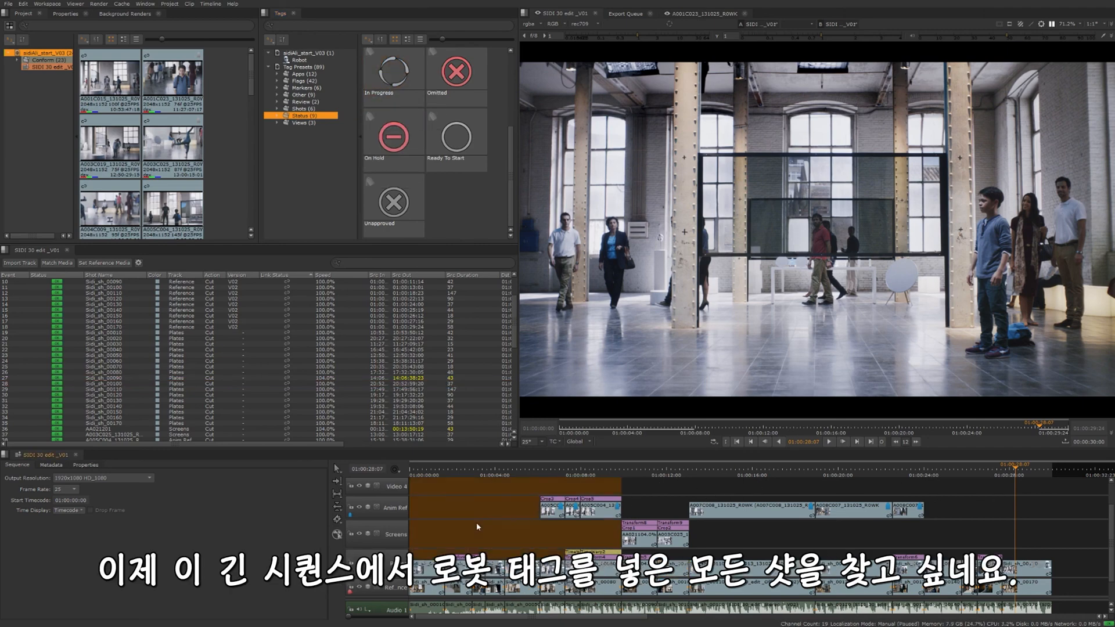
click(662, 496)
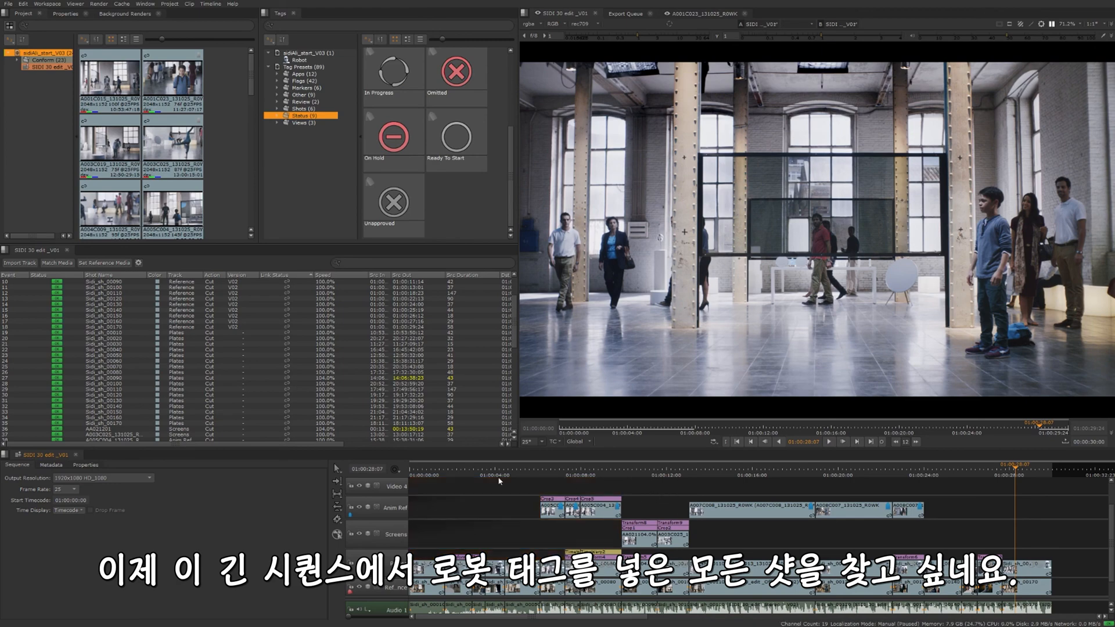
Filter the spreadsheet by the custom Robot tag and select all the listed shots.
click(306, 61)
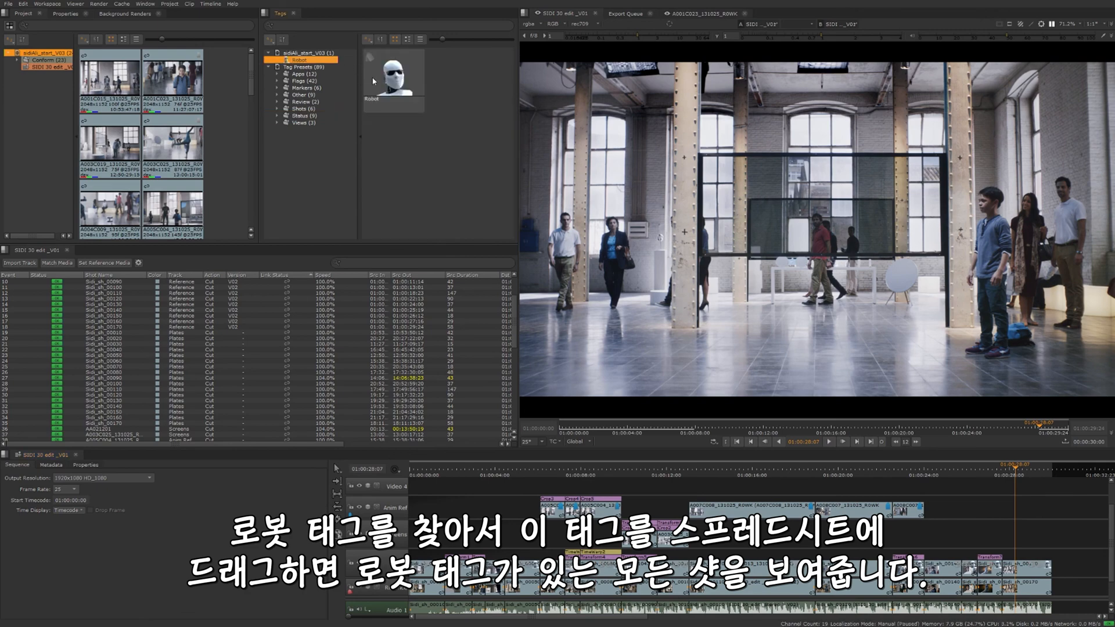
drag(395, 85, 354, 267)
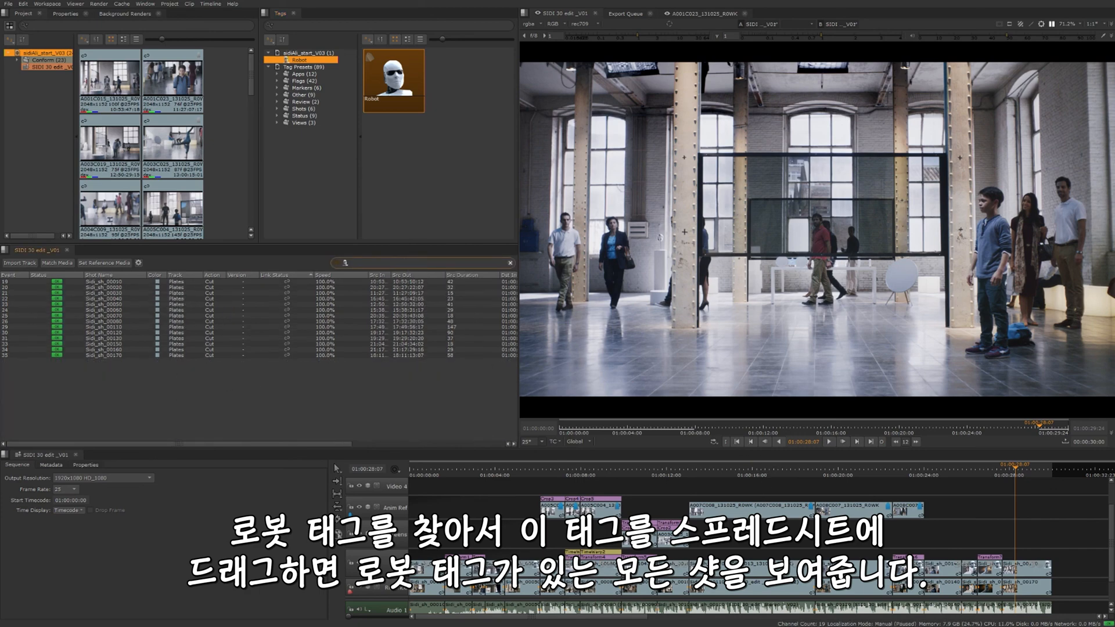
drag(276, 395, 114, 281)
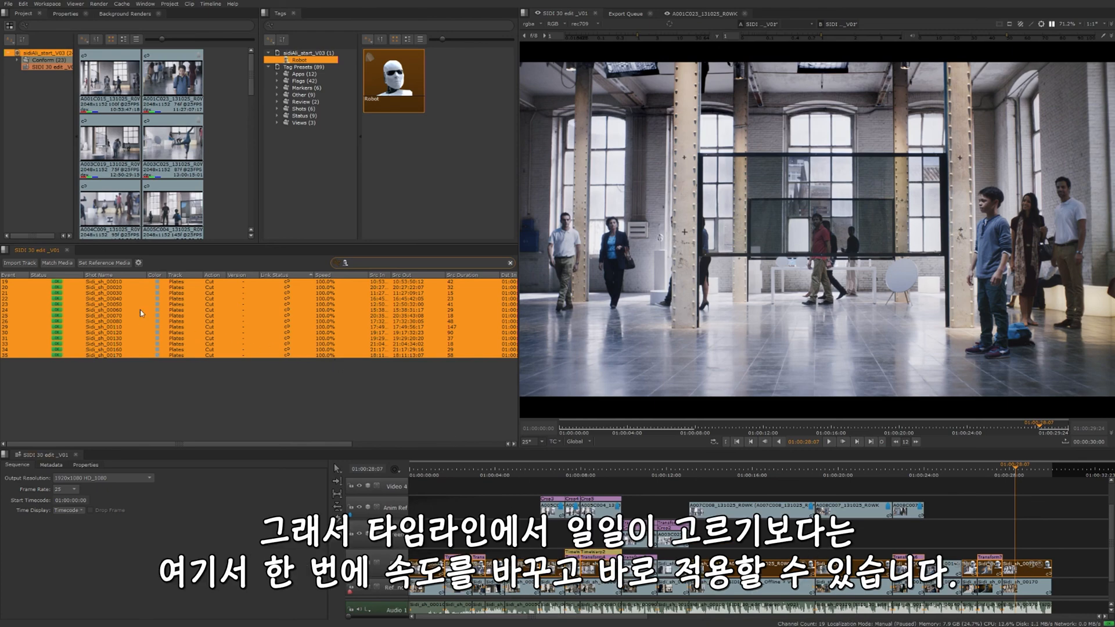
Set the speed of all selected Robot-tagged shots to 150% in the spreadsheet.
double_click(327, 284)
text(150)
key(Return)
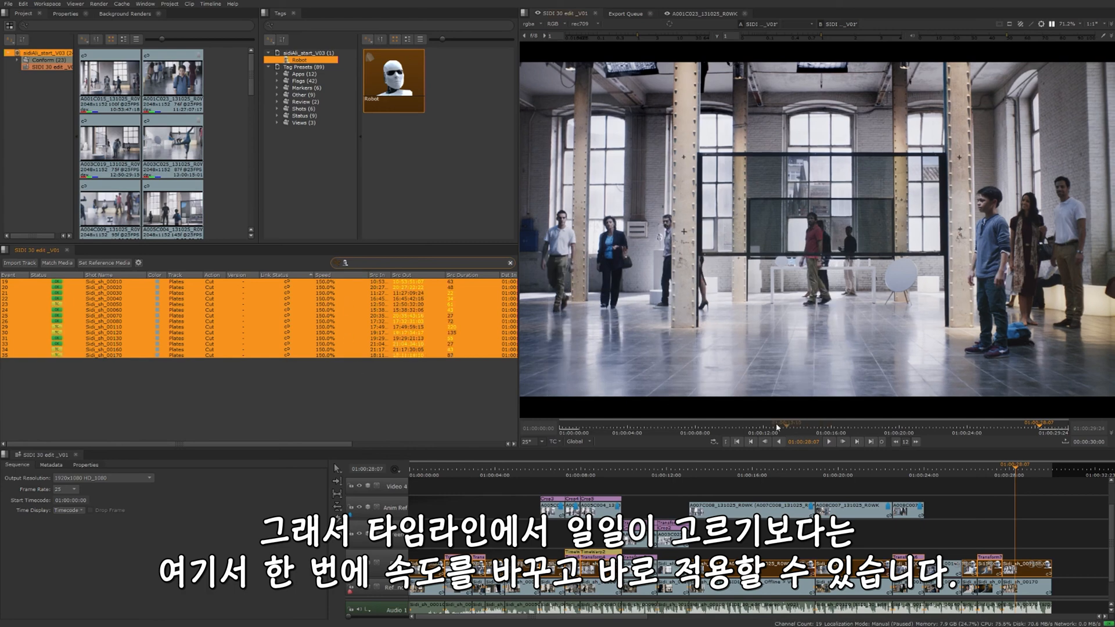
Set the speed of all selected Robot-tagged shots to 100% and clear the selection.
double_click(326, 282)
text(100)
key(Return)
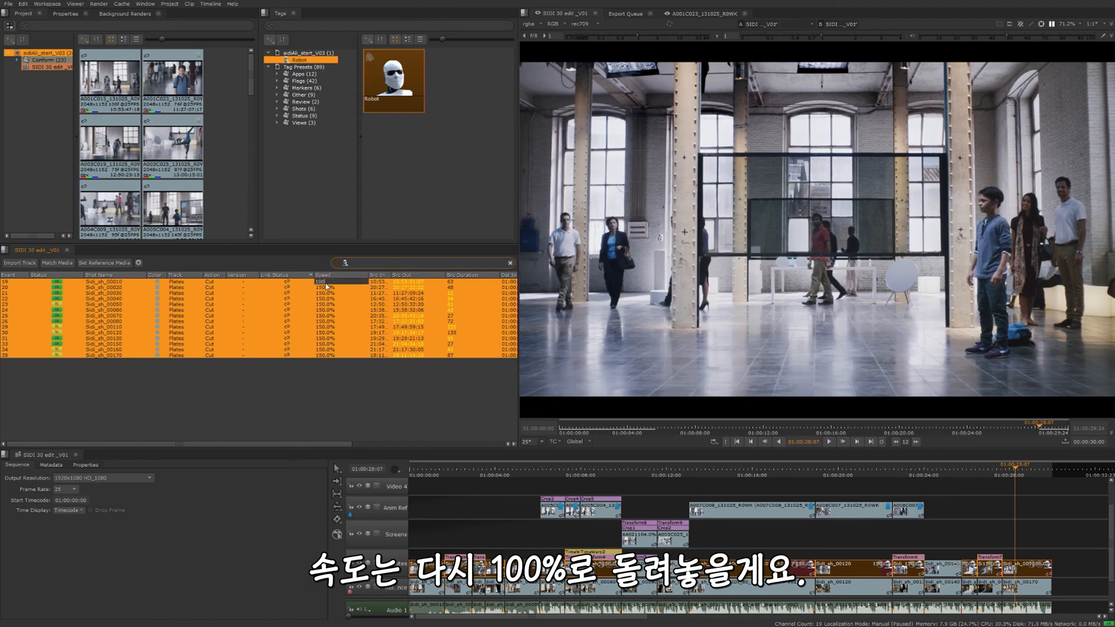
click(279, 376)
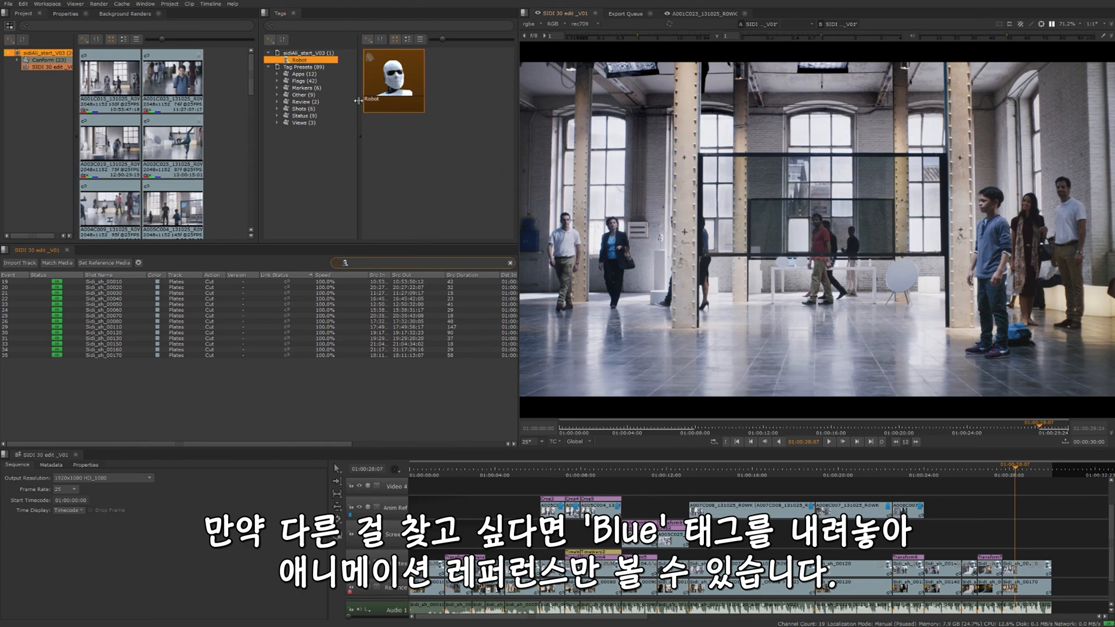
Add the Blue marker tag to the spreadsheet filter alongside Robot and select all the listed shots.
click(307, 87)
drag(384, 77, 431, 261)
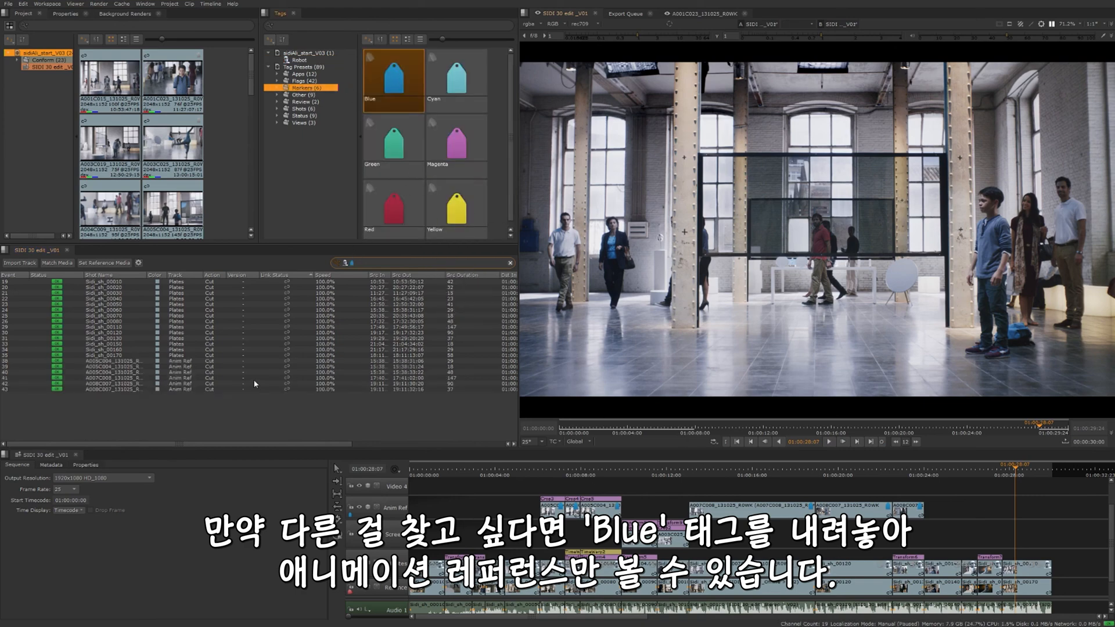
drag(259, 388, 342, 264)
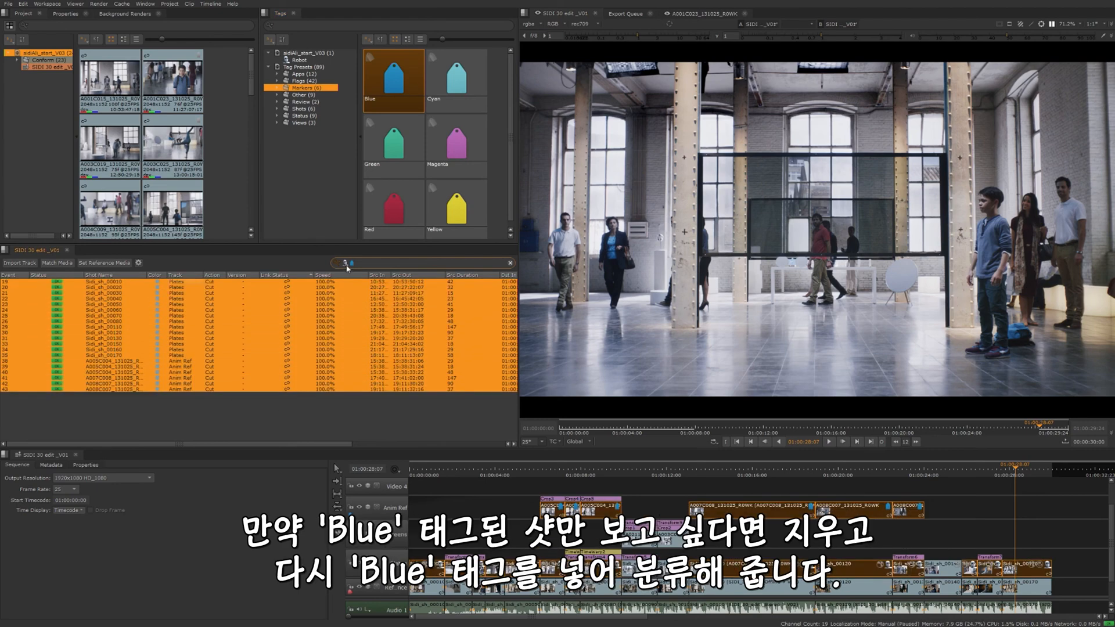
Replace the spreadsheet filter with the Blue tag alone and select the Anim Ref shots below the first one.
click(511, 263)
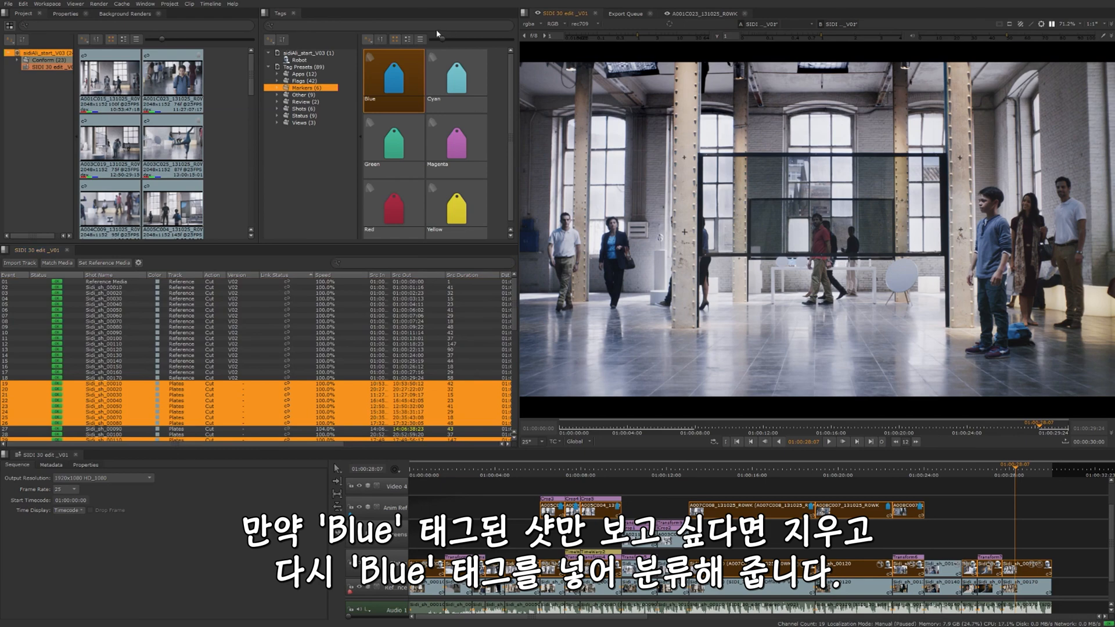
drag(393, 83, 383, 262)
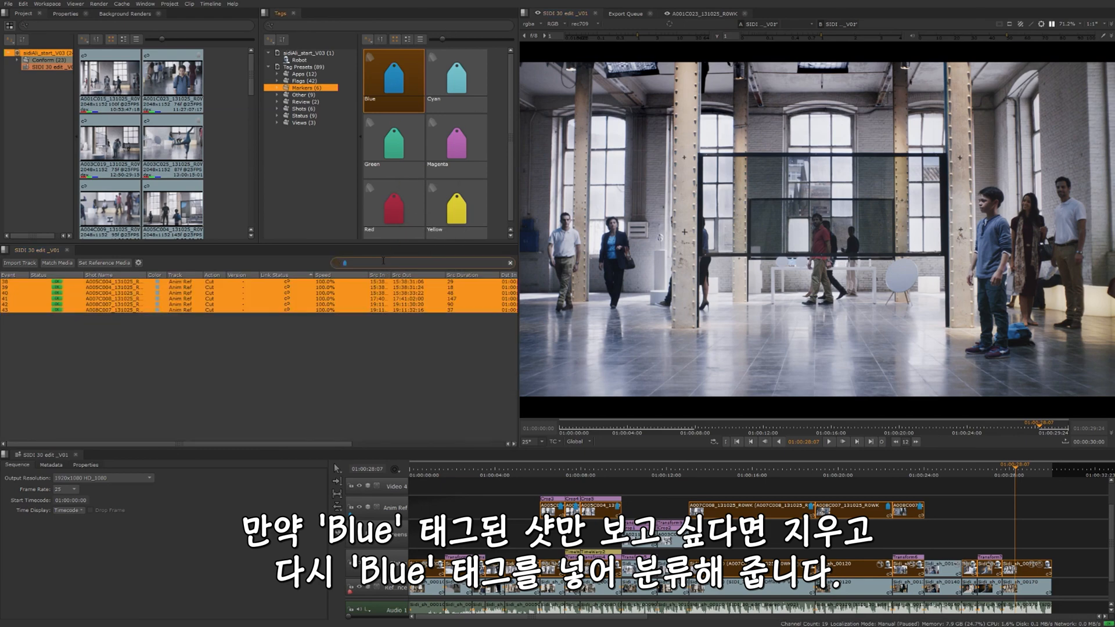
click(354, 375)
drag(187, 310, 238, 284)
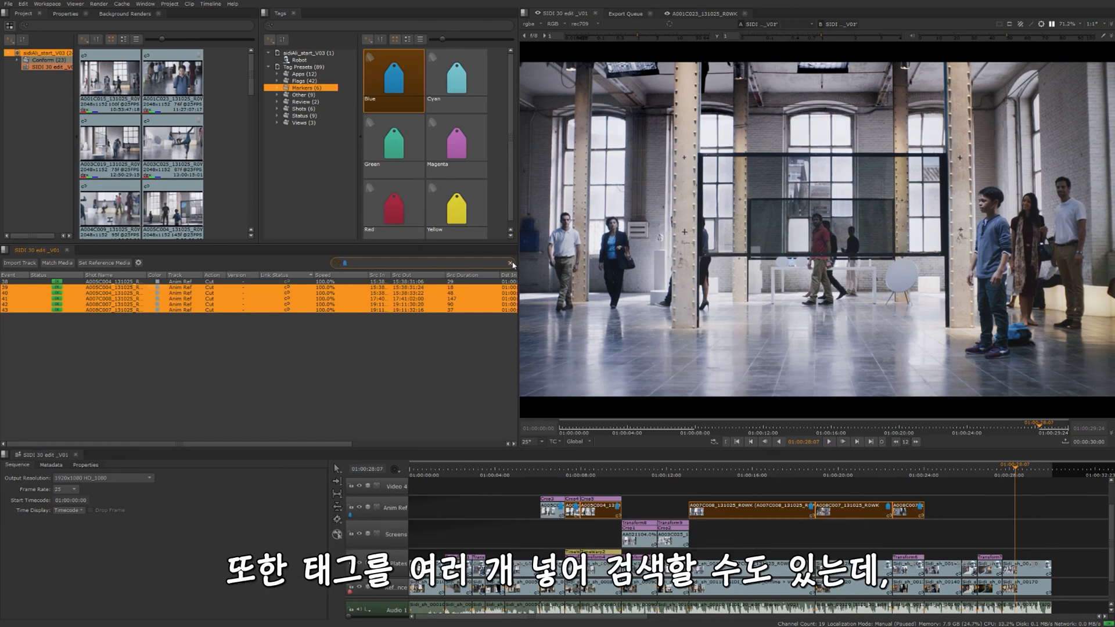
Replace the spreadsheet filter with the CameraTracker, Nuke and Robot tags, and select all the listed shots.
click(511, 263)
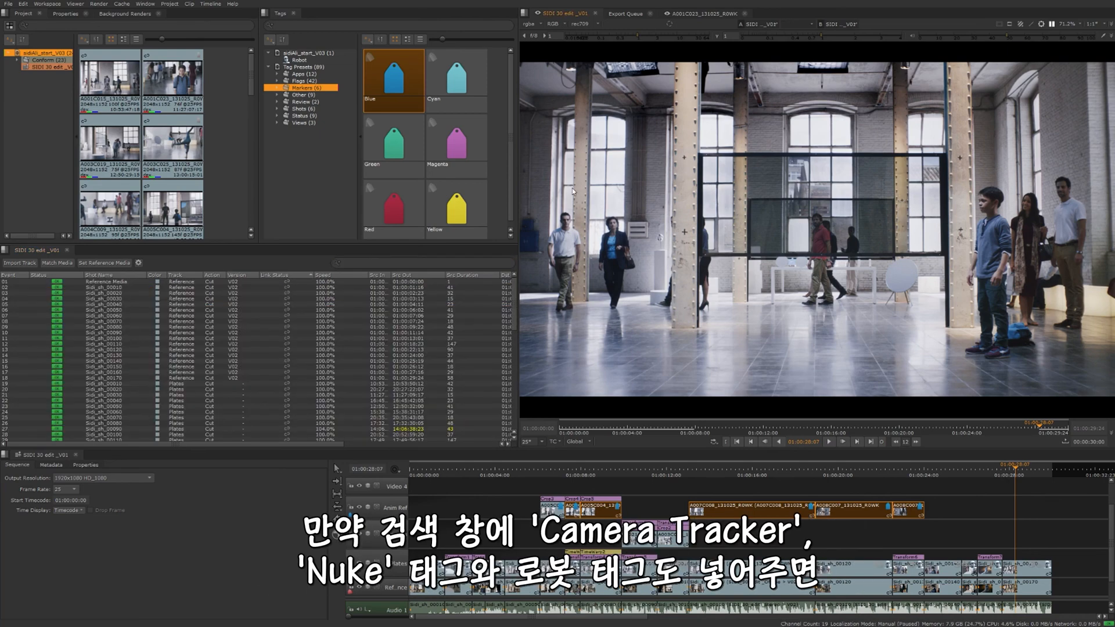
click(308, 75)
drag(394, 78, 433, 262)
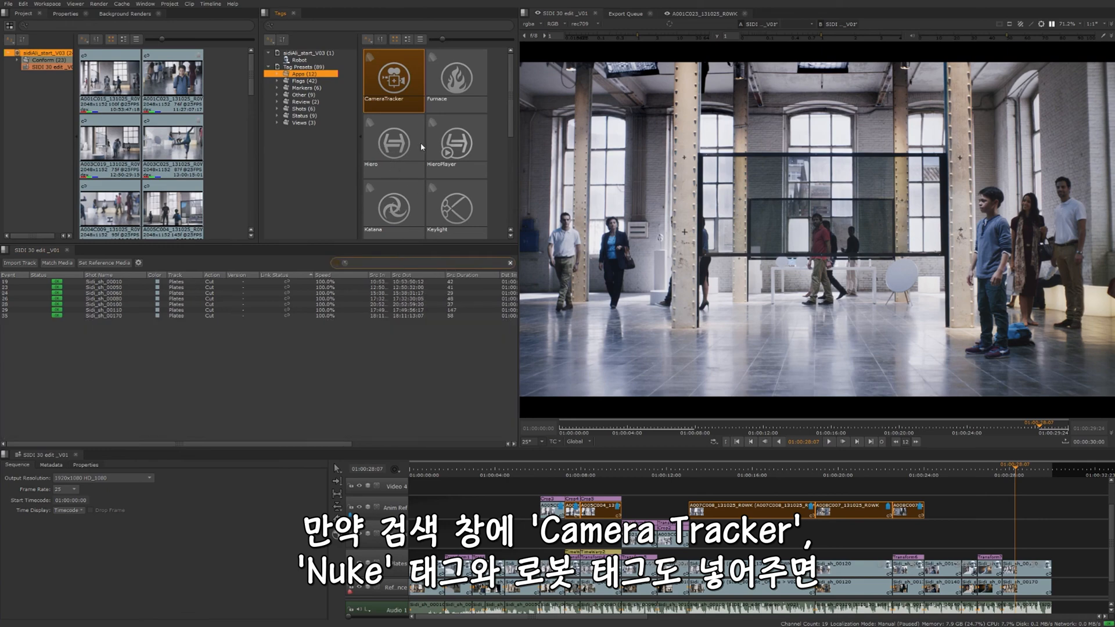
scroll(422, 154, down, 3)
drag(463, 165, 425, 263)
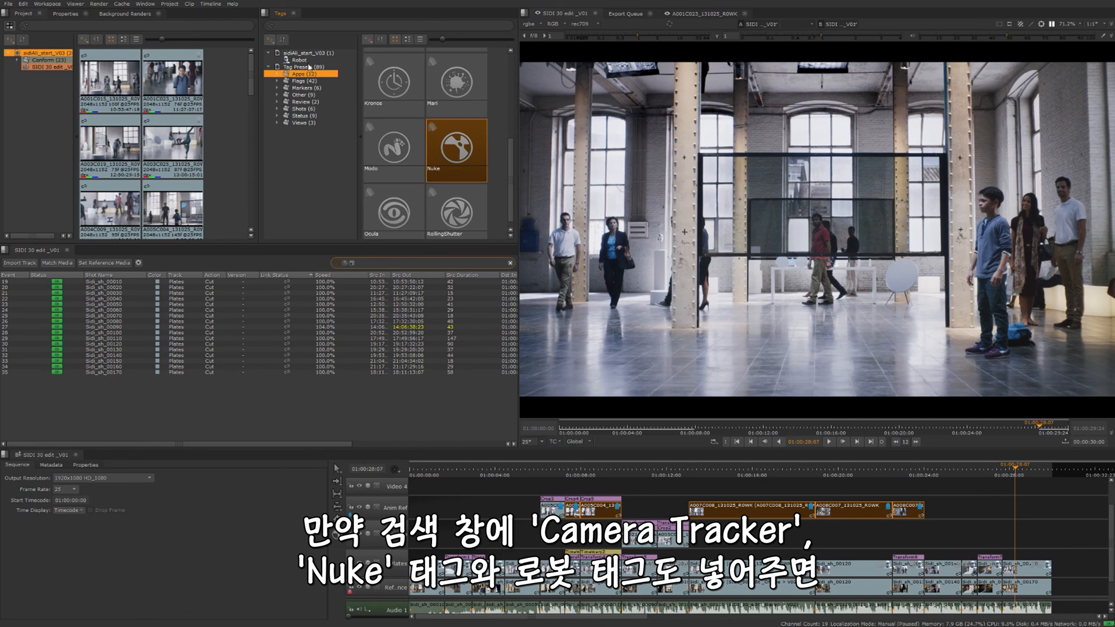
click(300, 60)
drag(409, 71, 407, 260)
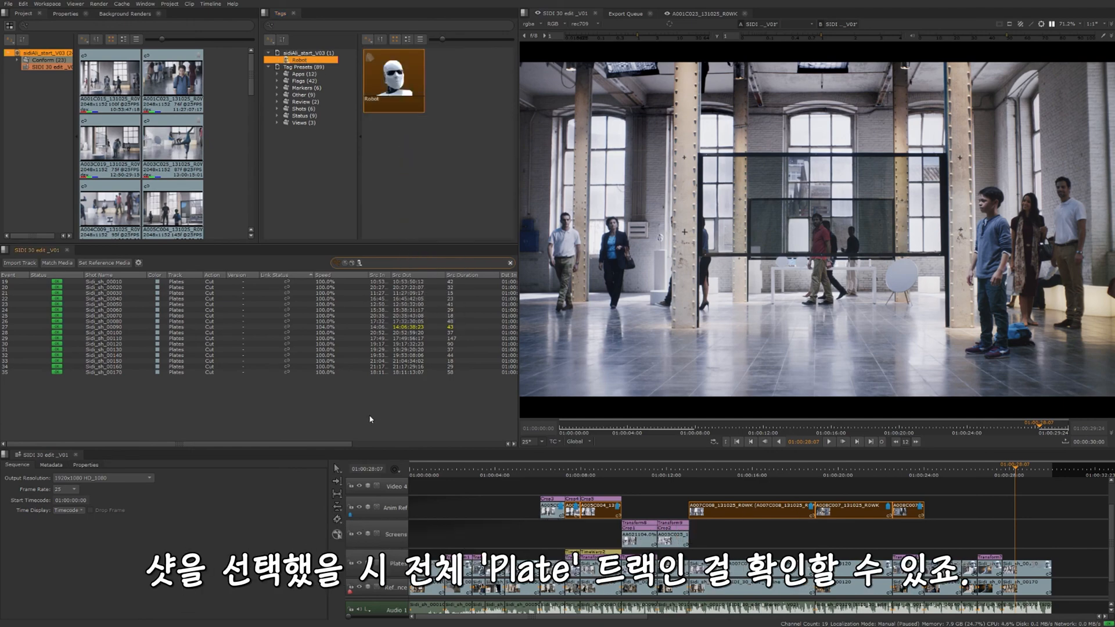
drag(370, 415, 226, 282)
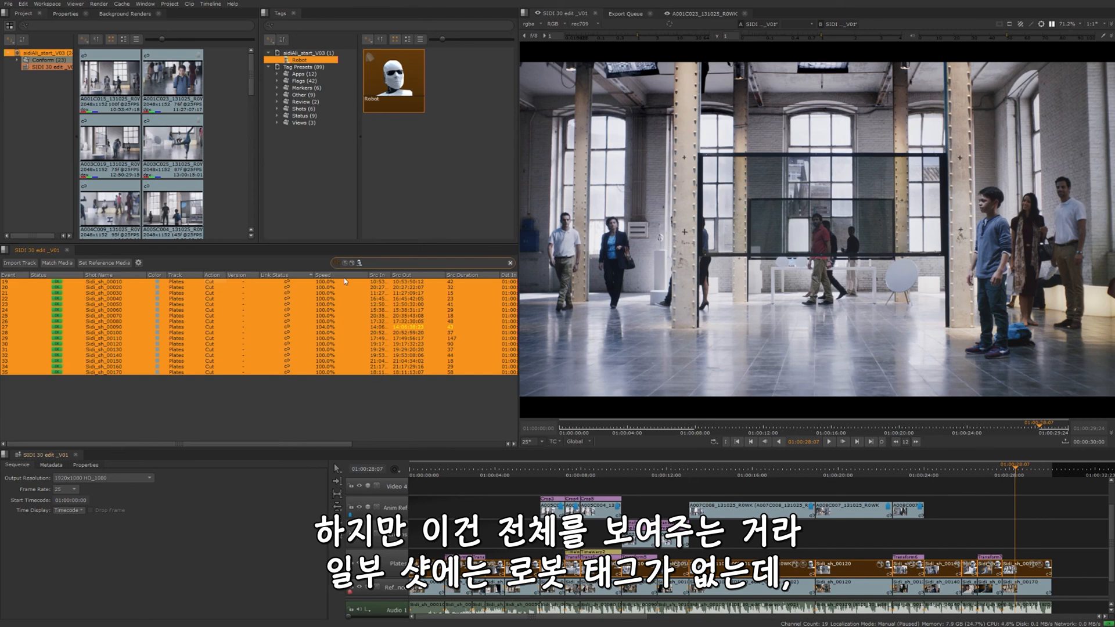
Set the spreadsheet filter to Match All Criteria, select all the matching shots, and clear the filter.
click(337, 263)
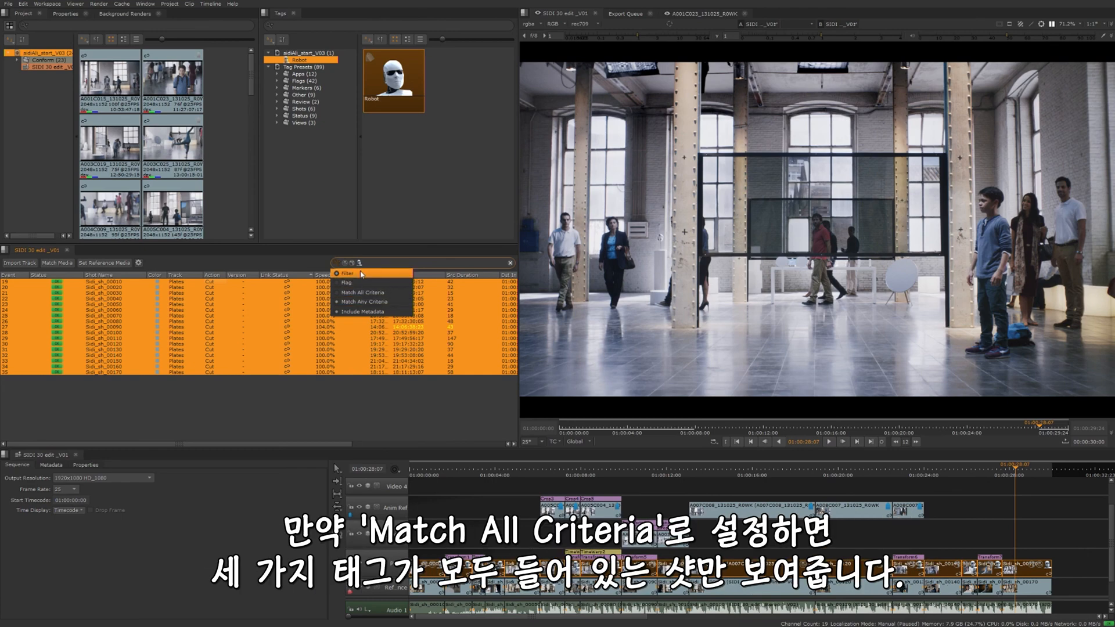
click(345, 292)
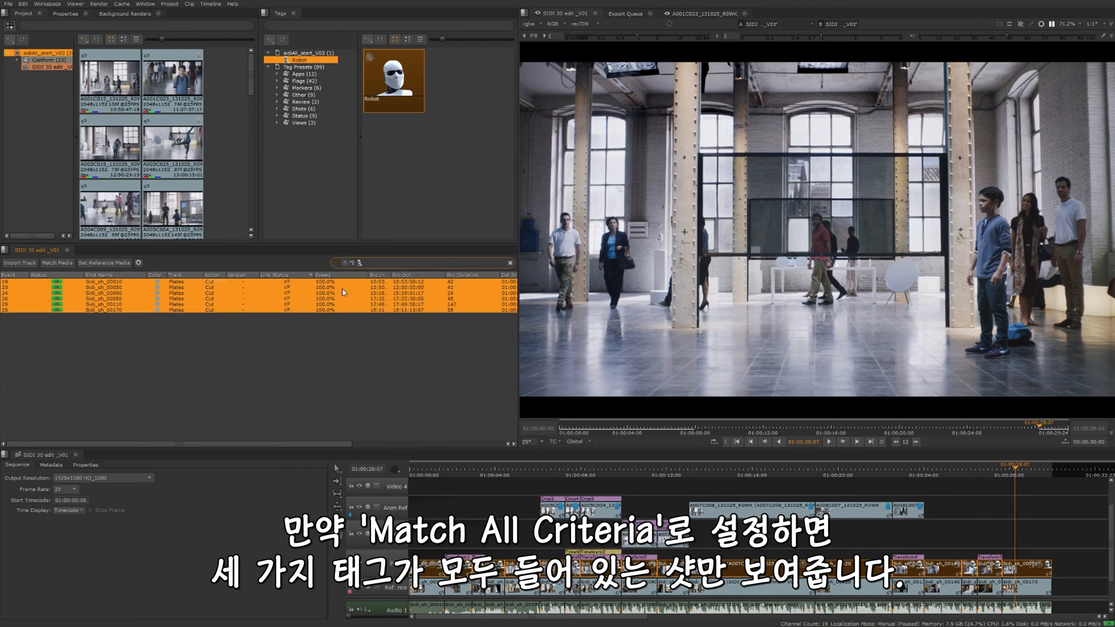
click(401, 361)
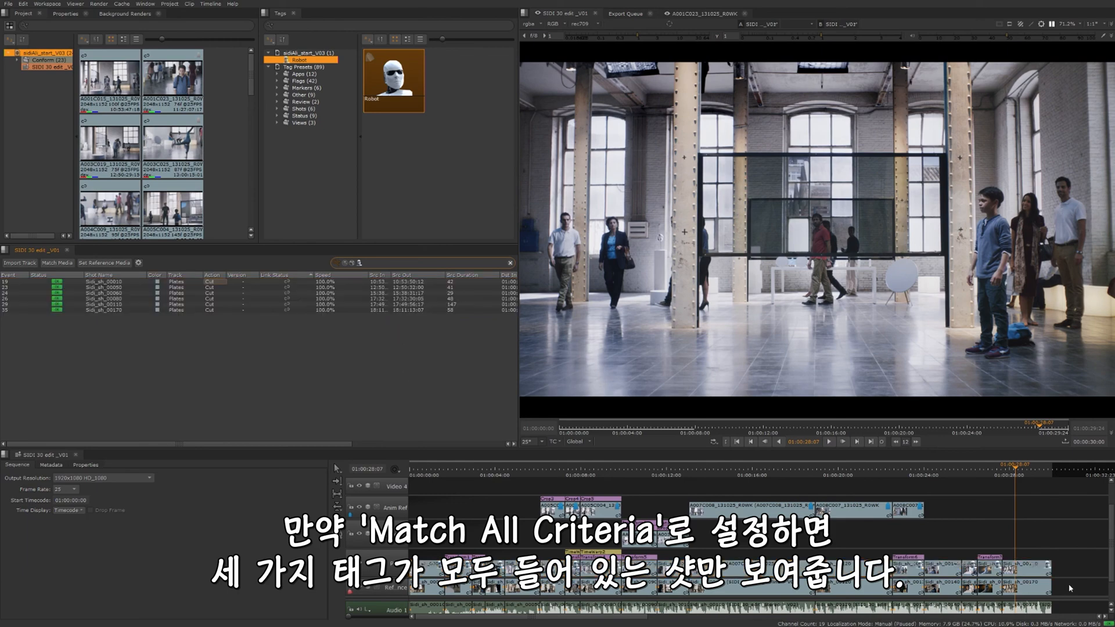
key(ctrl+a)
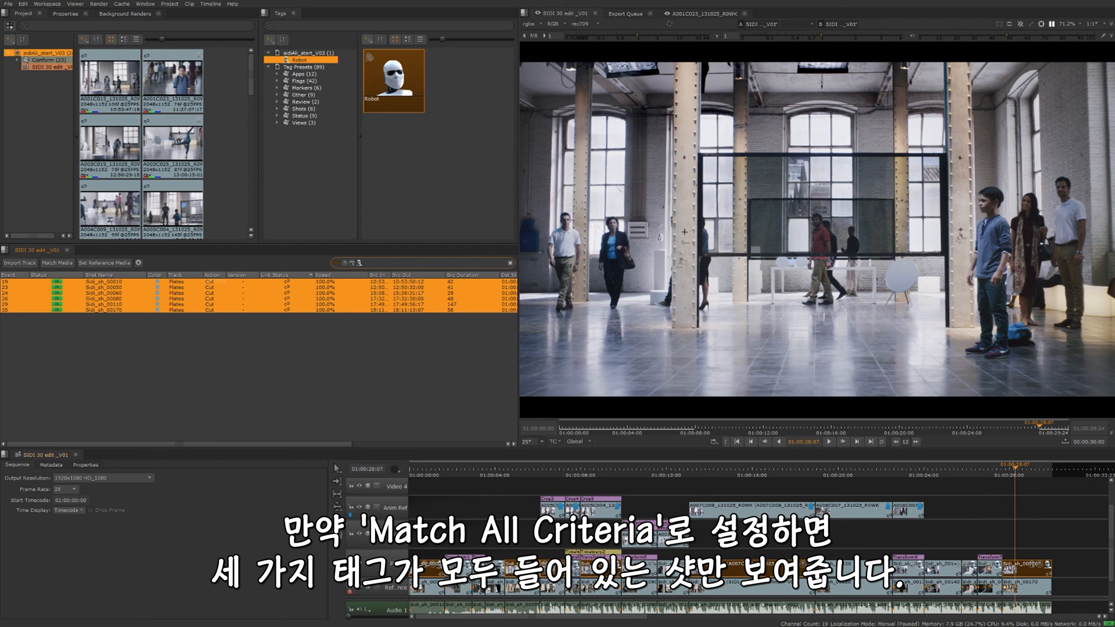
click(510, 262)
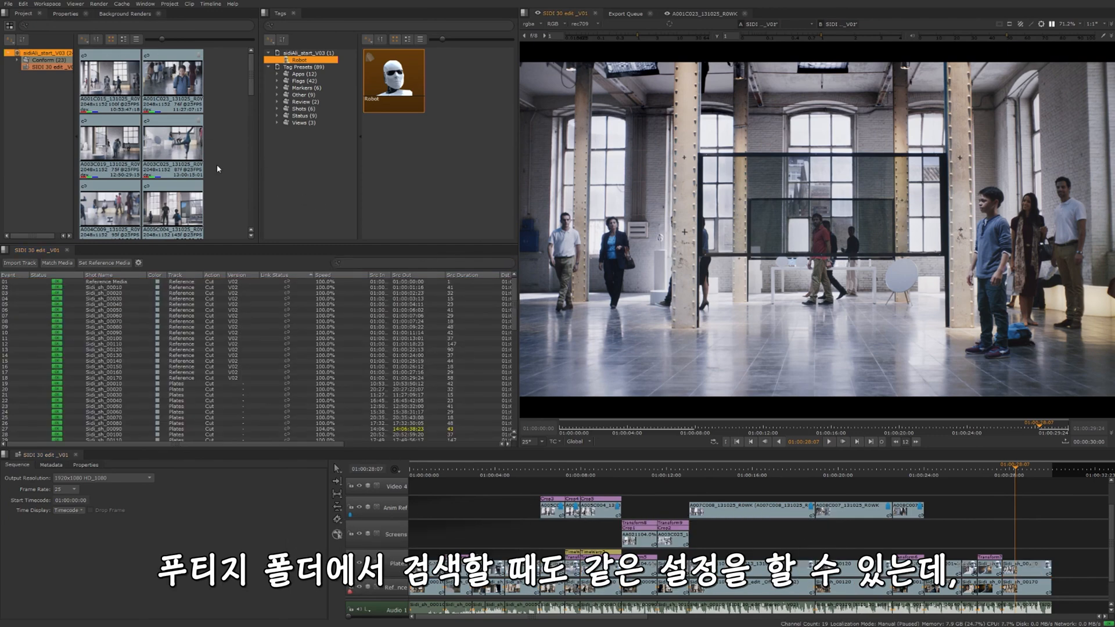
Filter the project bin by the Omitted status tag, select the matching clips, and clear the selection.
mouse_move(251, 76)
mouse_down()
mouse_move(250, 103)
mouse_move(248, 69)
mouse_up()
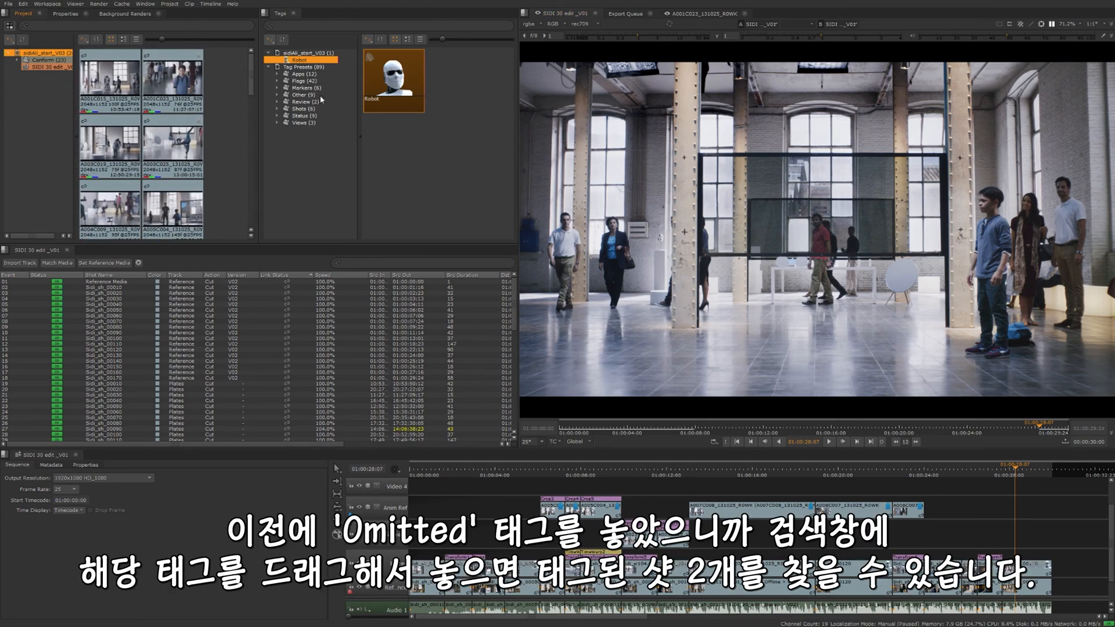
click(301, 116)
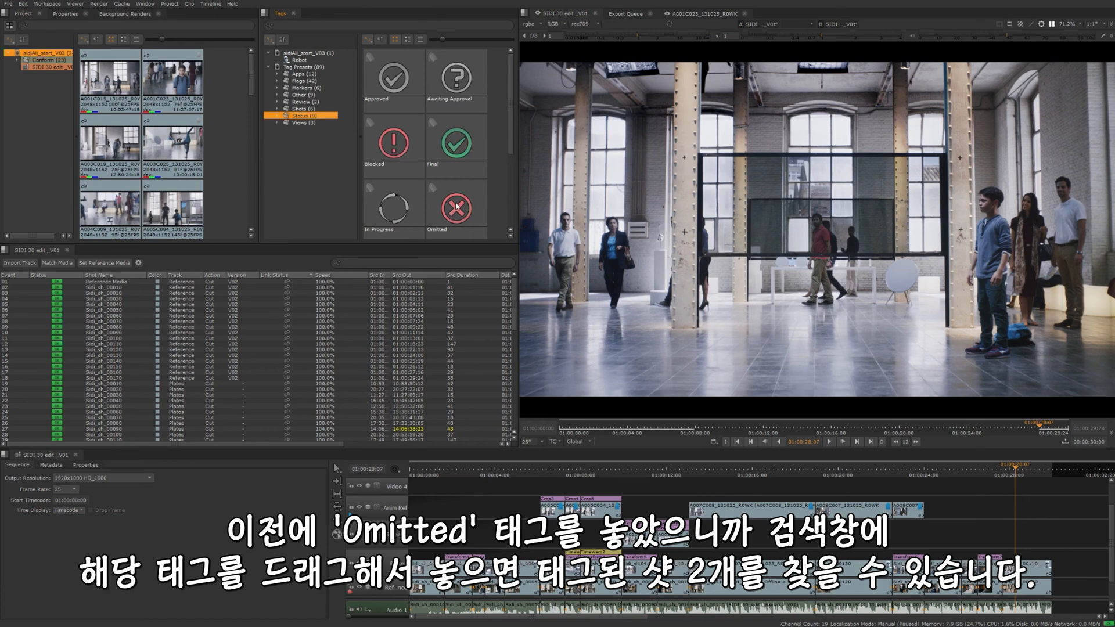
drag(457, 206, 157, 26)
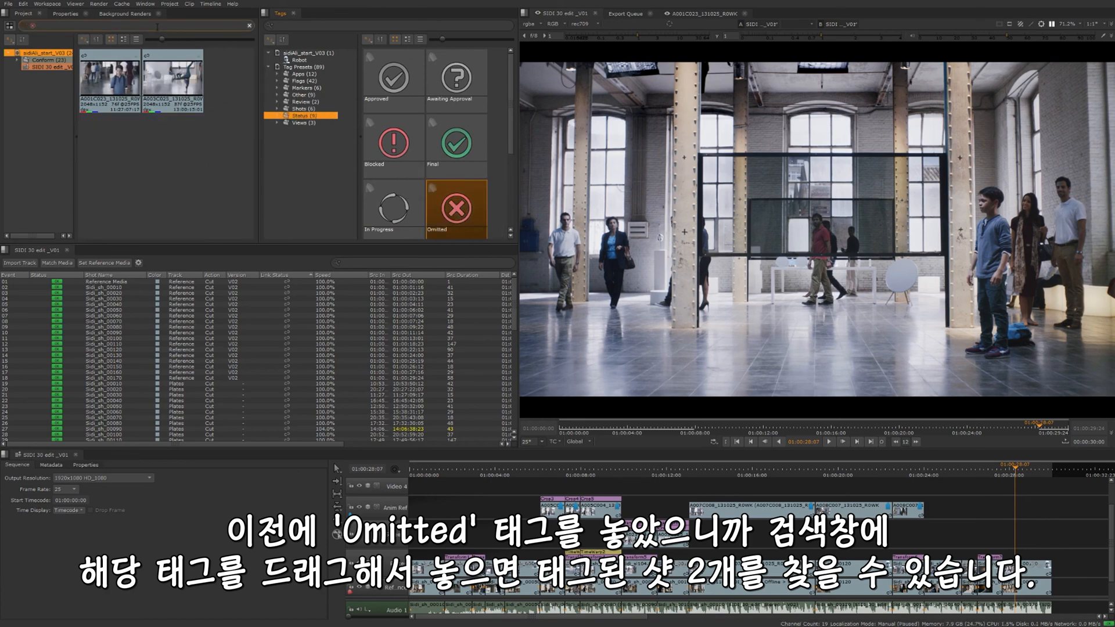
drag(229, 139, 50, 83)
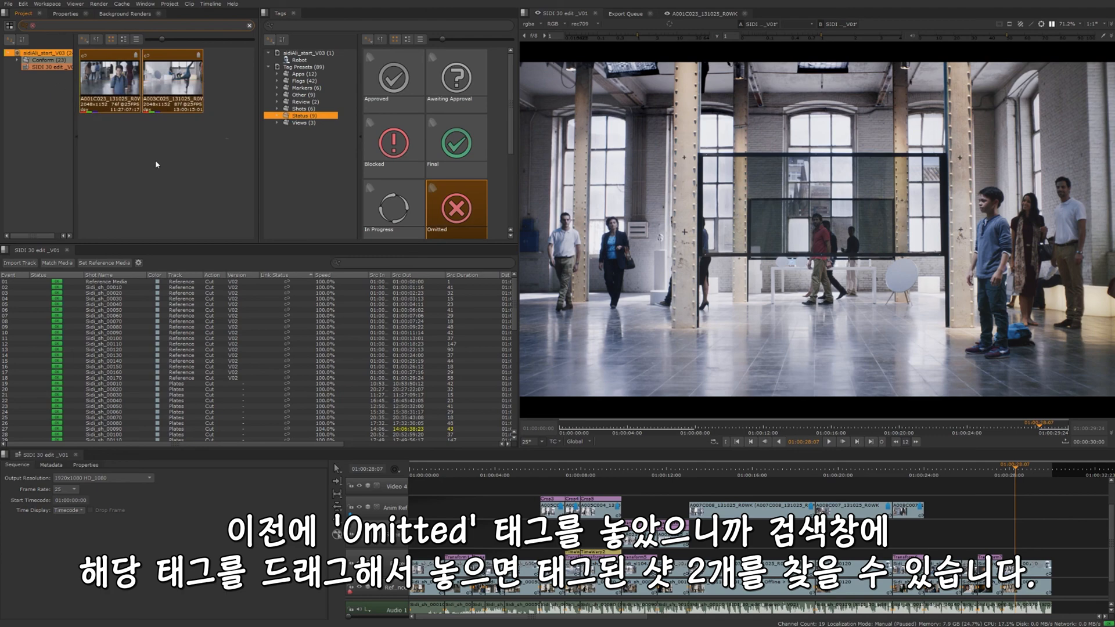
click(156, 163)
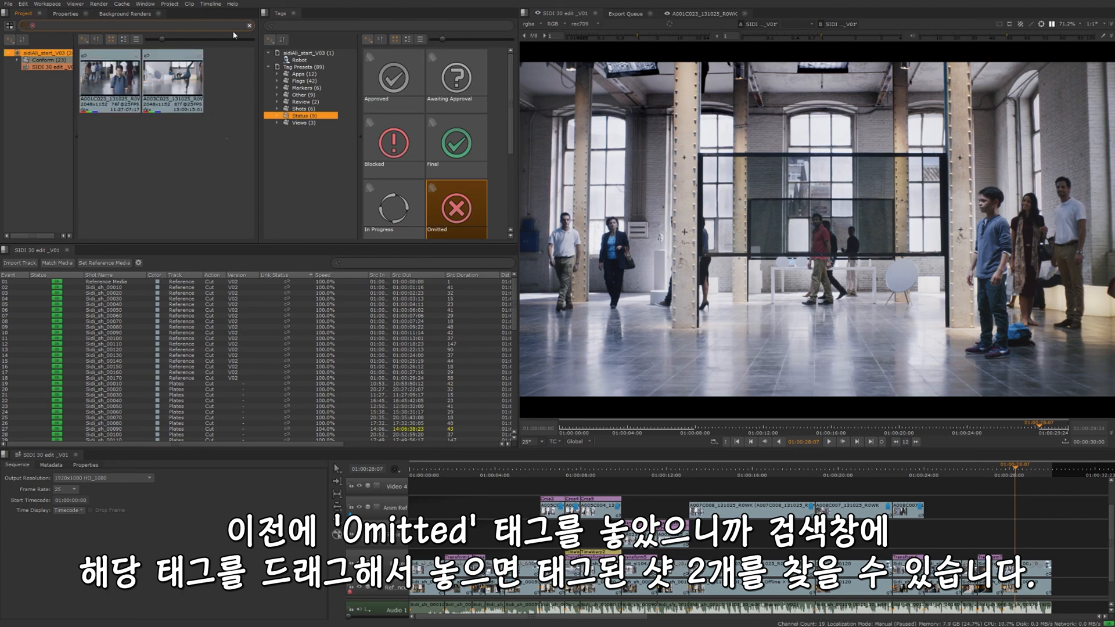
Clear the project bin's tag filter and set the viewer's A buffer to all tracks.
click(250, 26)
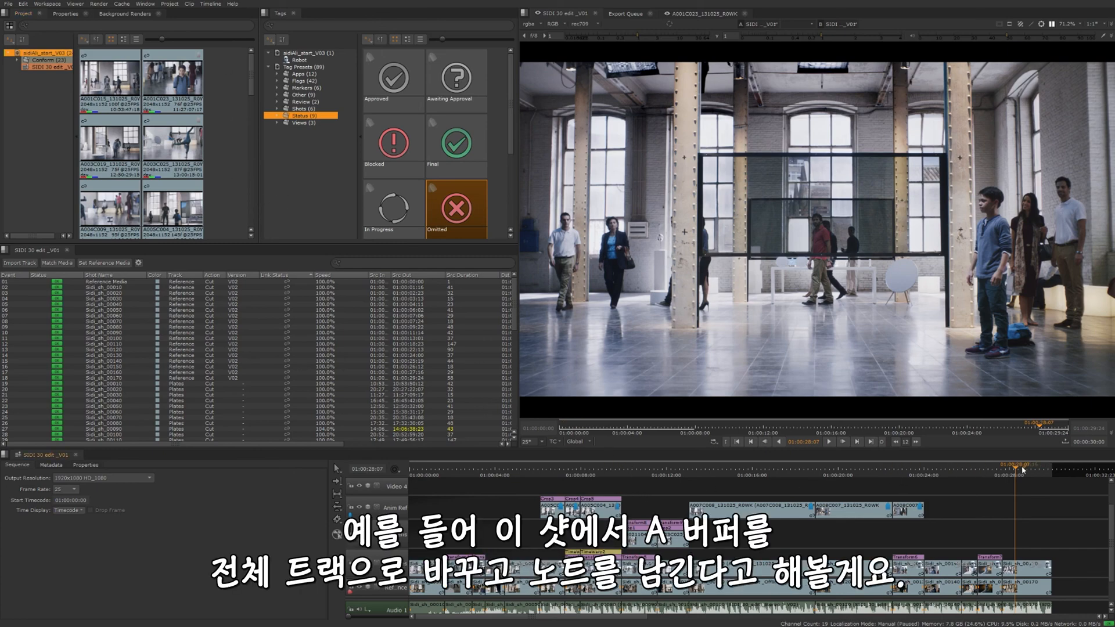
drag(1024, 470, 750, 471)
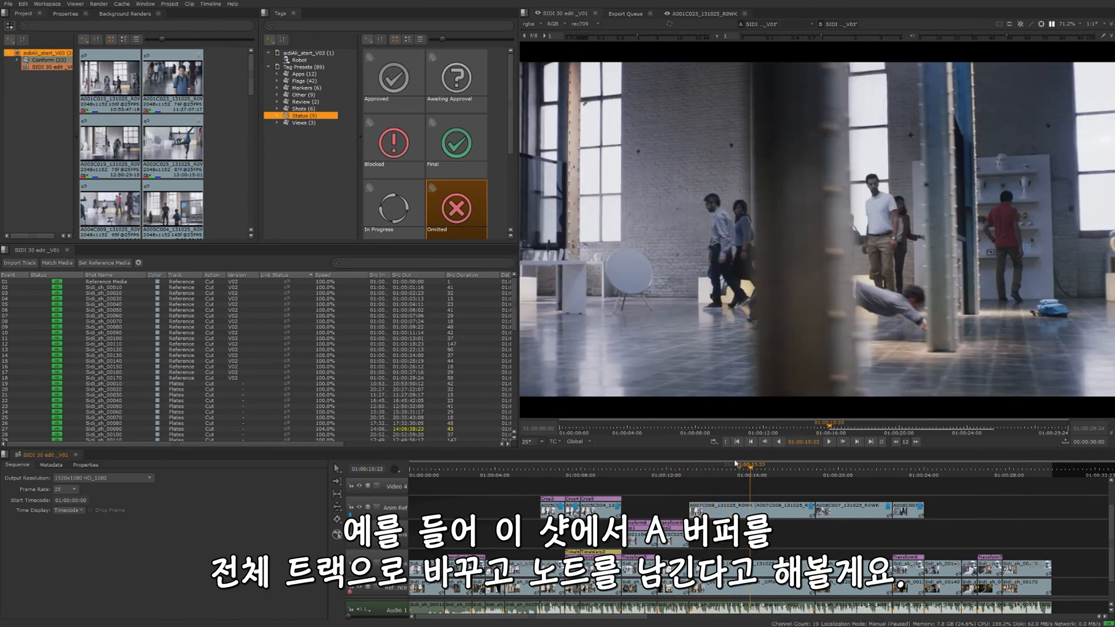
click(753, 24)
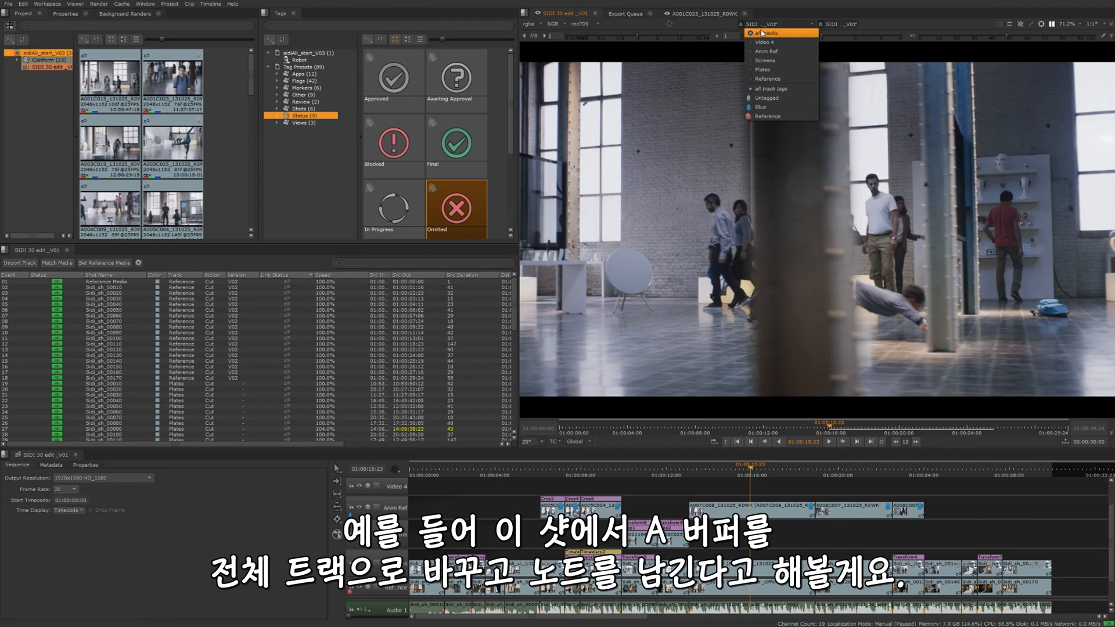
click(763, 33)
Add the Review tag Note to the Anim Ref shot at 01:00:17:00 and enter "Robot will walk through screen." as its Blue tag's note.
click(853, 466)
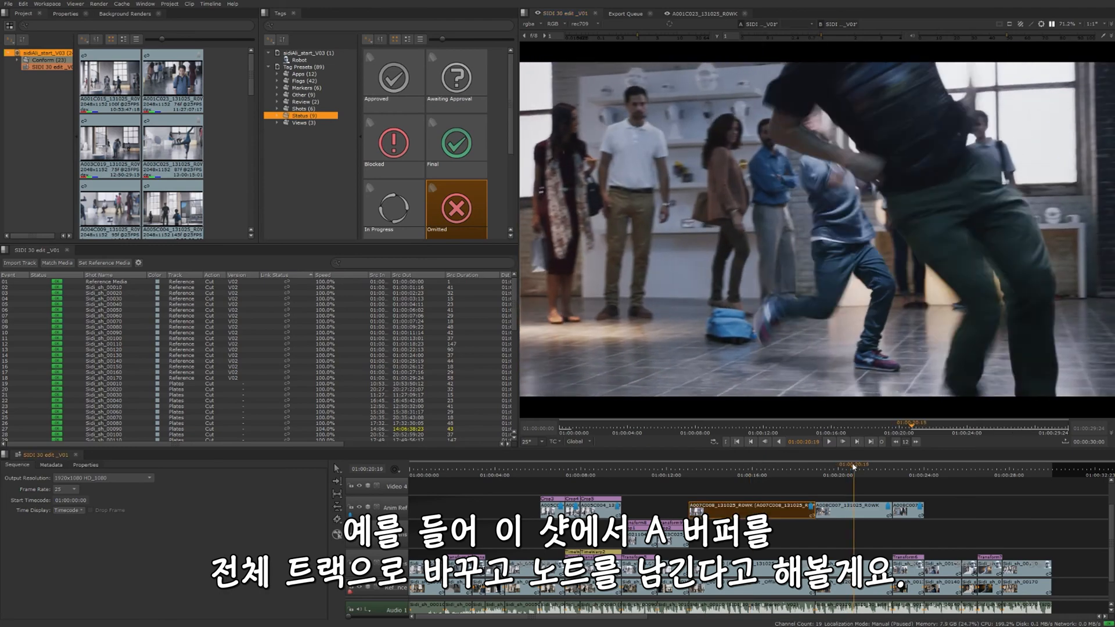
drag(853, 467, 775, 462)
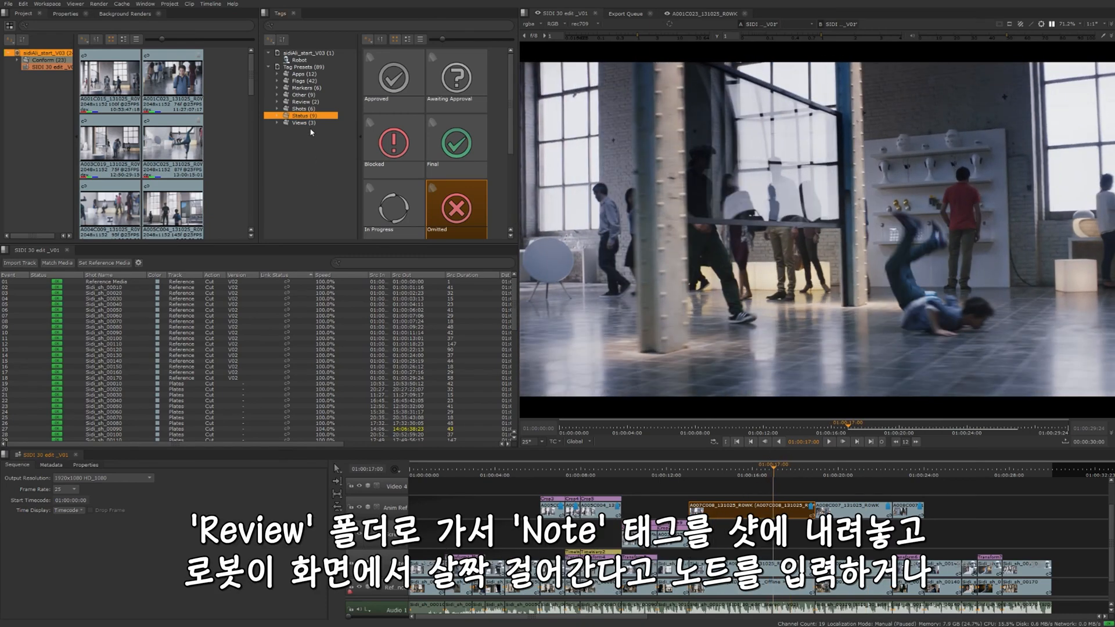
click(302, 109)
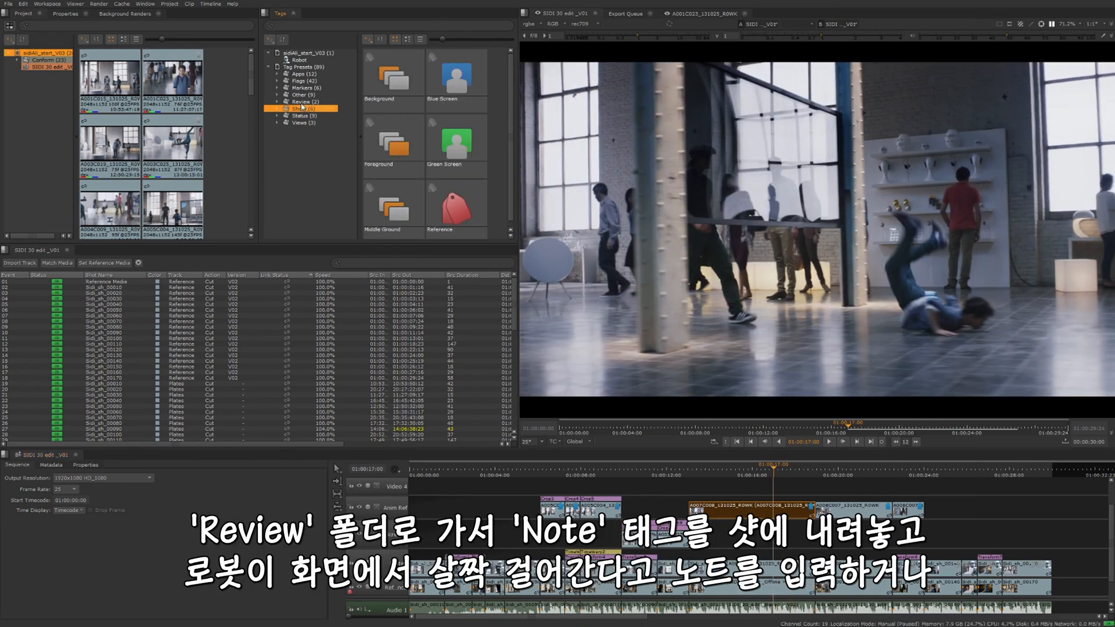
click(301, 102)
drag(450, 90, 803, 508)
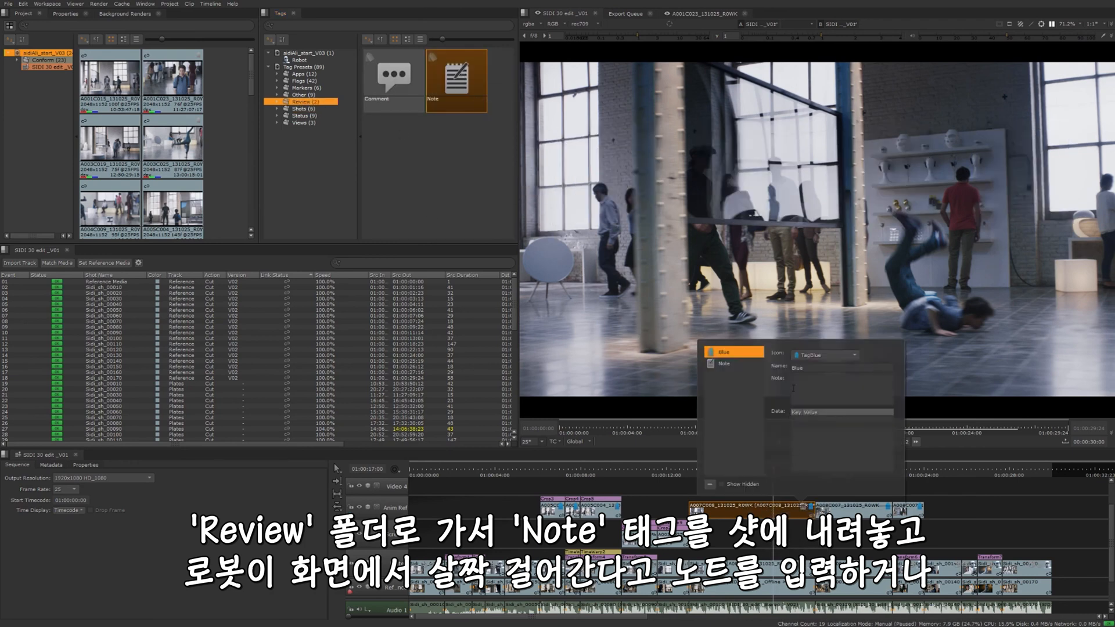
click(815, 381)
text(Robot will walk through screen.)
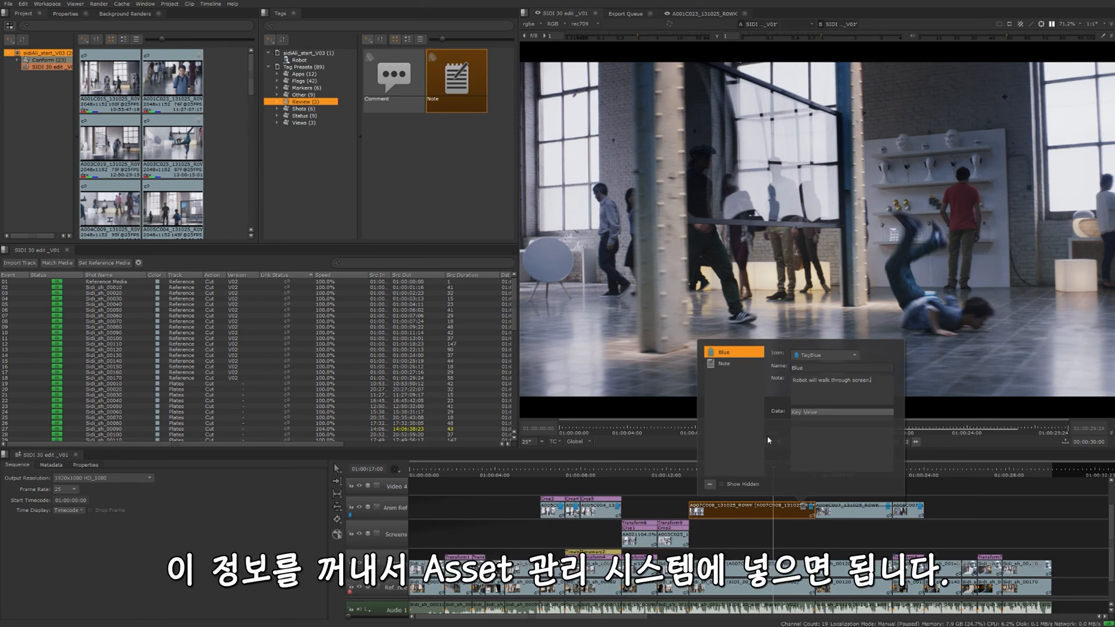
click(948, 457)
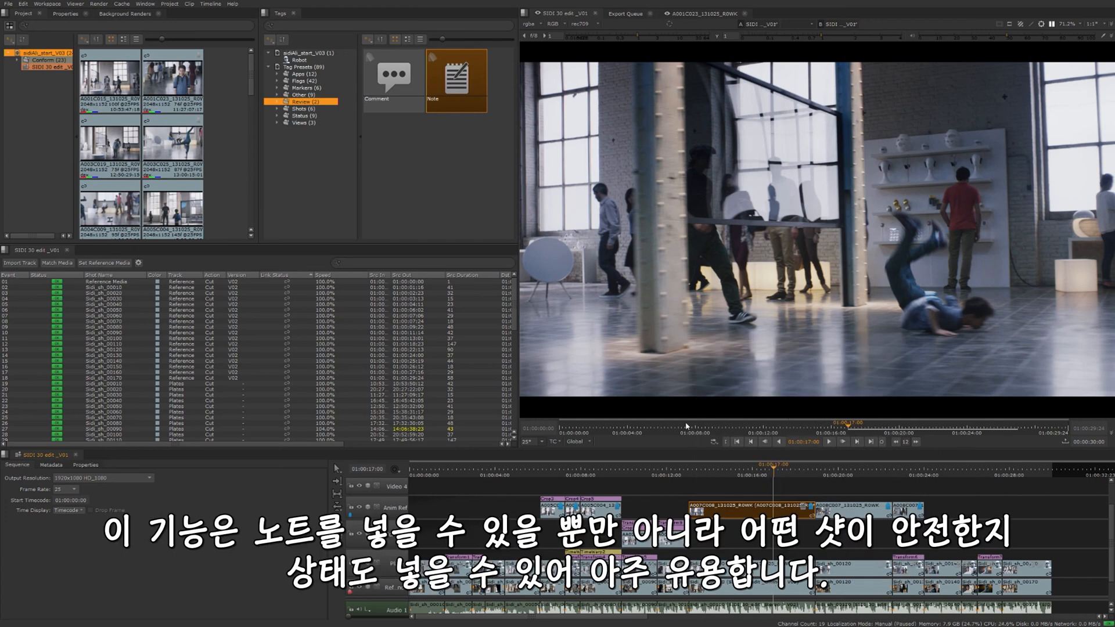
Apply the Final status tag to Anim Ref shot A008C007 and the Awaiting Approval tag to Anim Ref shot A005C004.
click(306, 117)
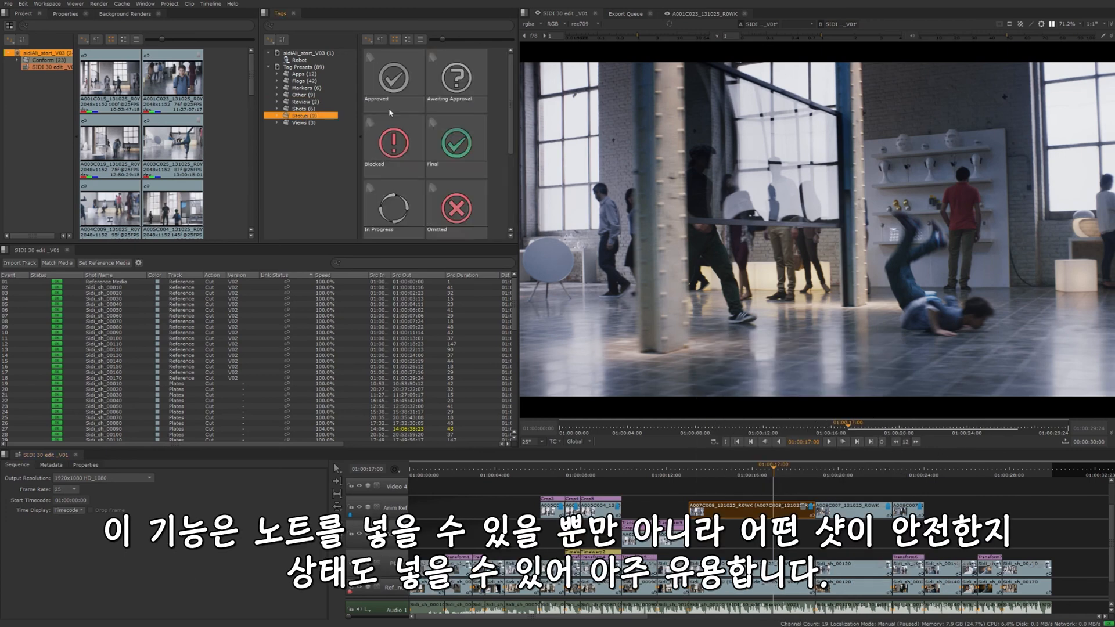
mouse_move(510, 92)
mouse_down()
mouse_move(513, 153)
mouse_move(511, 97)
mouse_up()
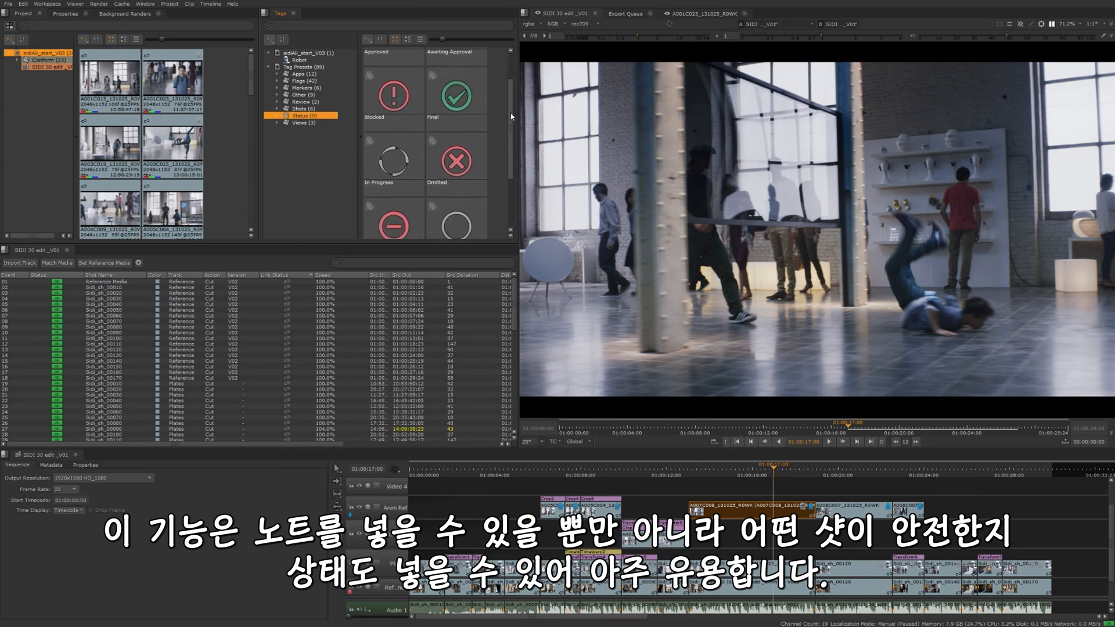
drag(457, 129, 848, 510)
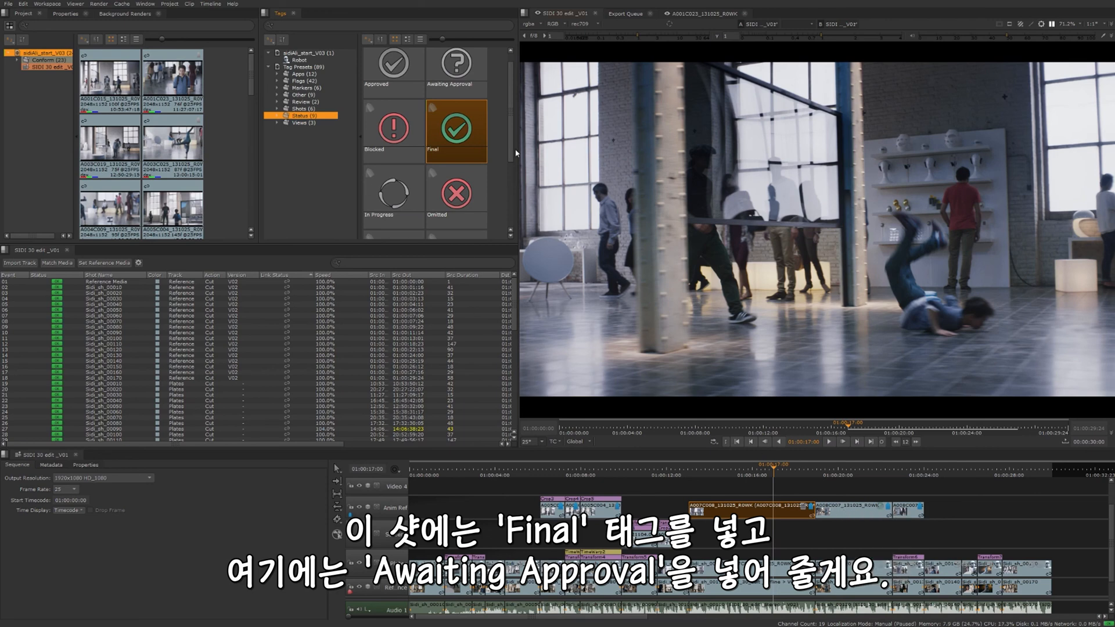
drag(516, 152, 510, 107)
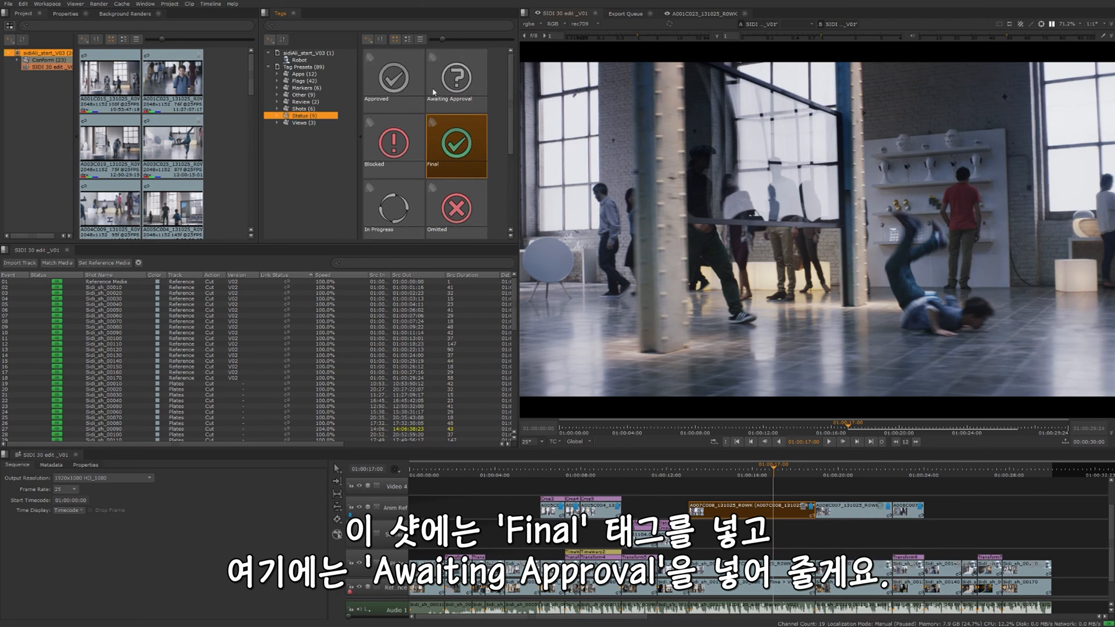
drag(456, 81, 602, 512)
click(611, 469)
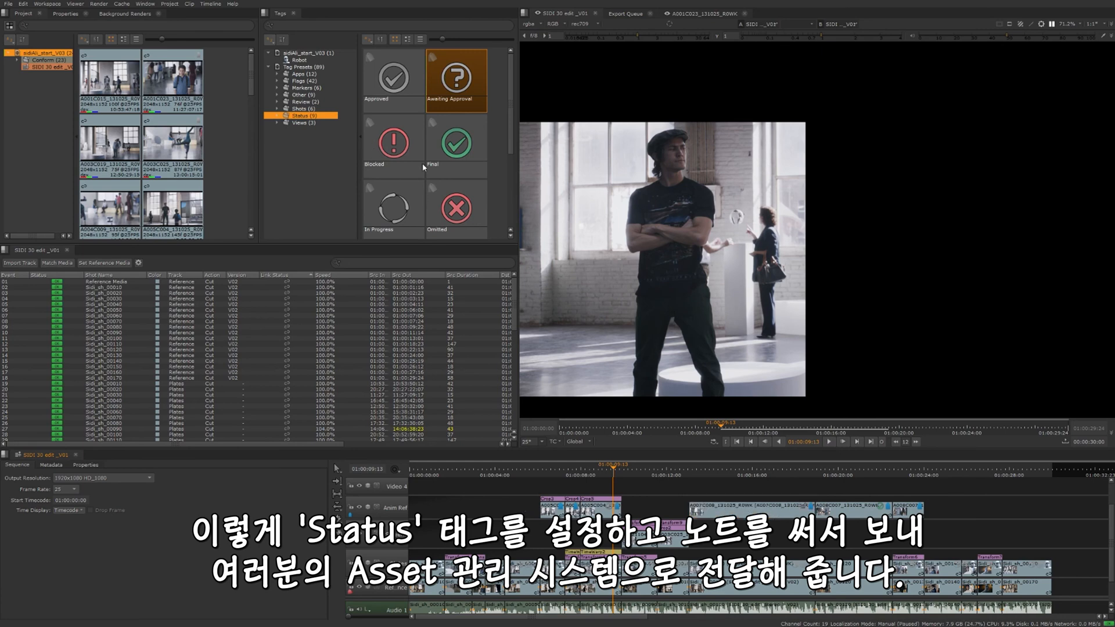
Filter the spreadsheet by the Awaiting Approval tag, select the matching shot, and clear the selection.
drag(456, 79, 437, 263)
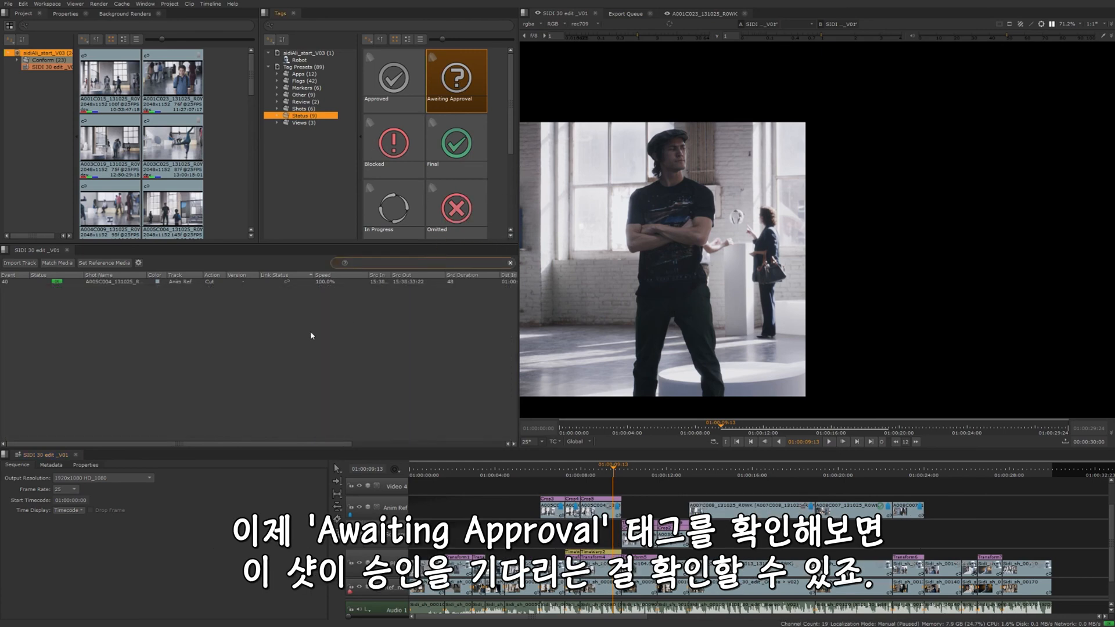
click(133, 283)
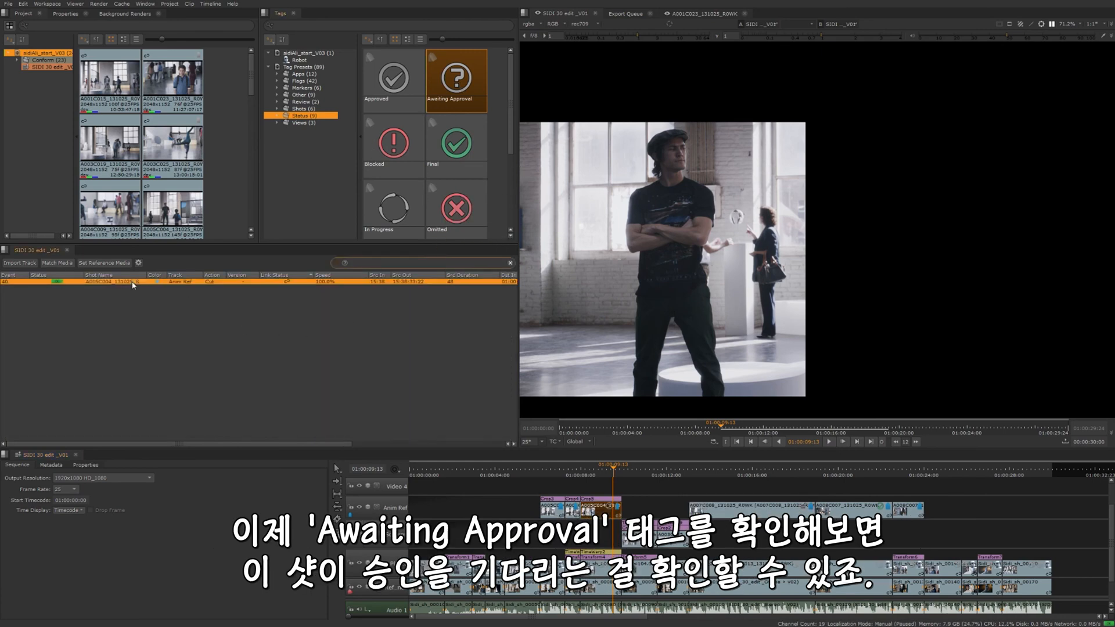
click(326, 333)
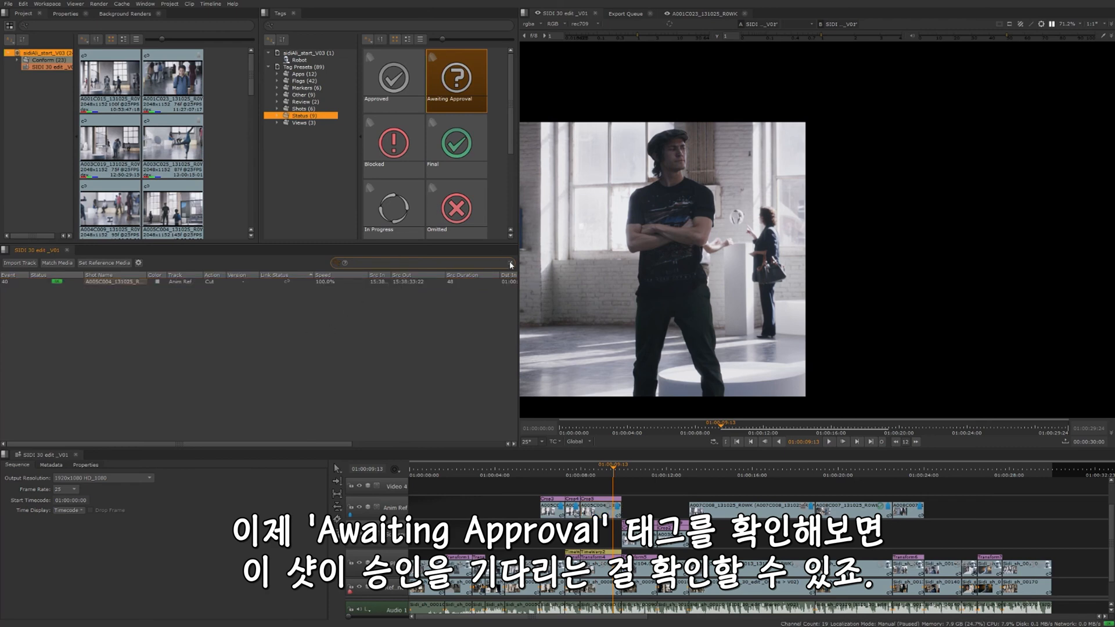
Add the Final tag to the spreadsheet filter with Match Any Criteria, and select each matching shot in turn.
drag(456, 142, 429, 264)
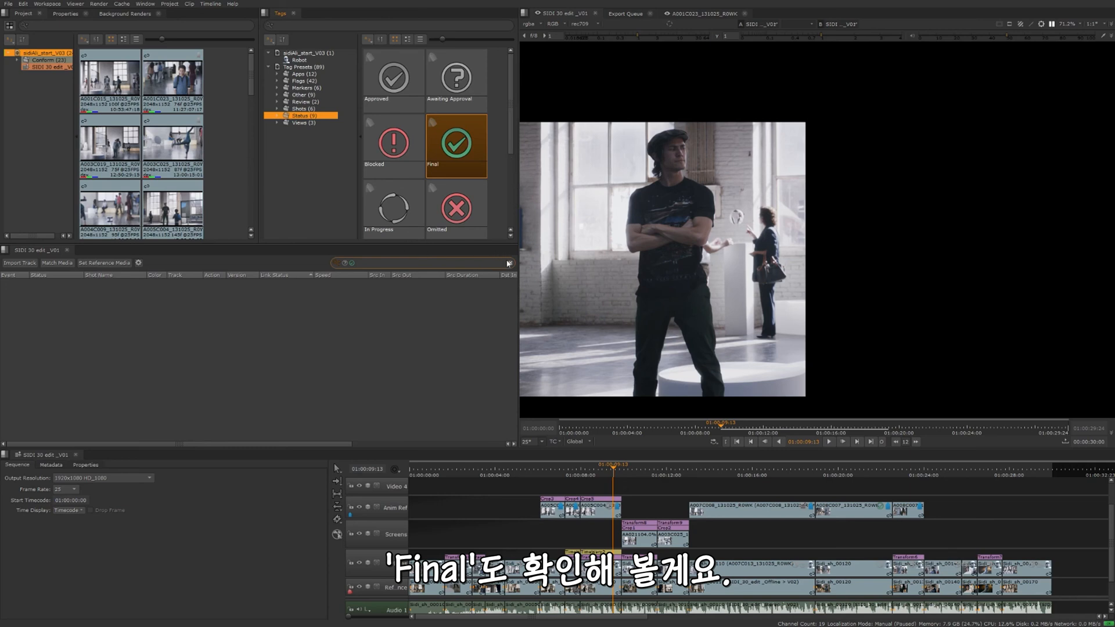
click(338, 264)
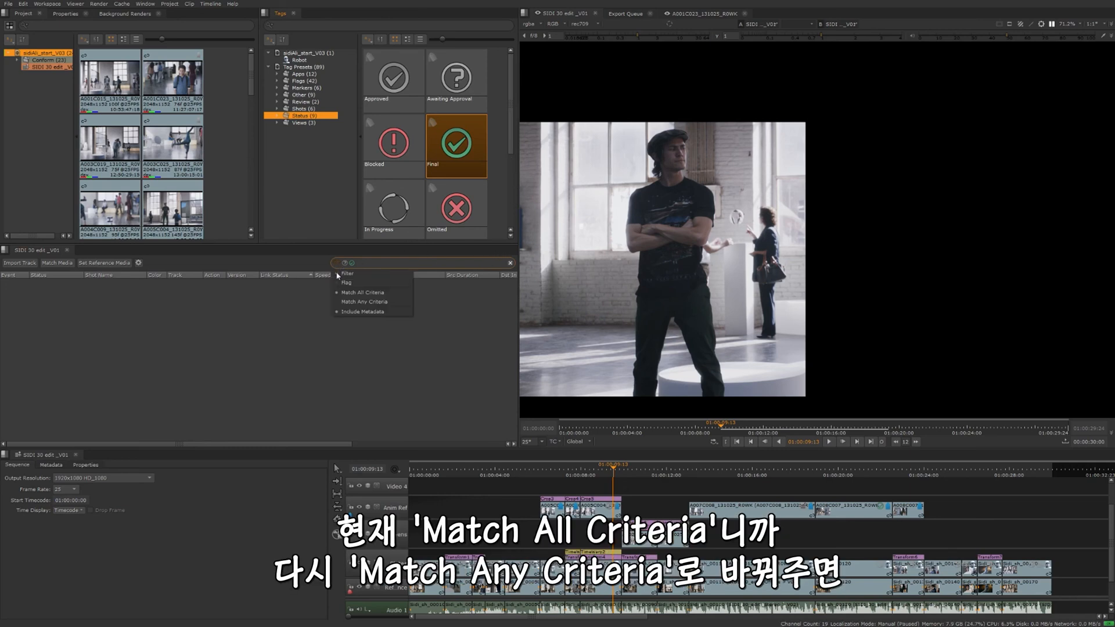
click(348, 302)
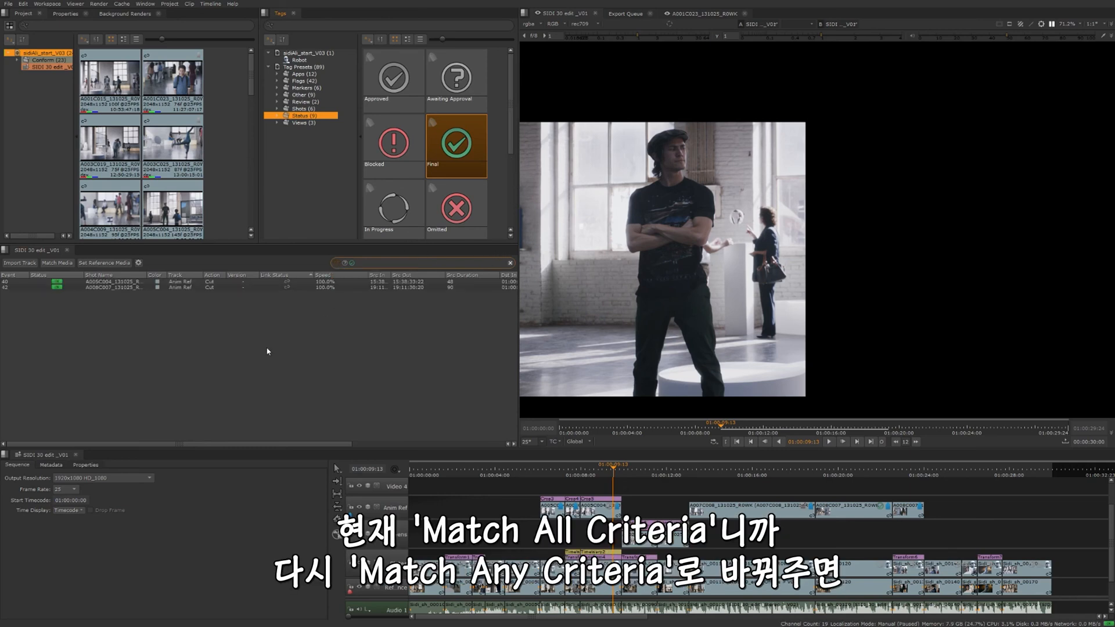
click(119, 288)
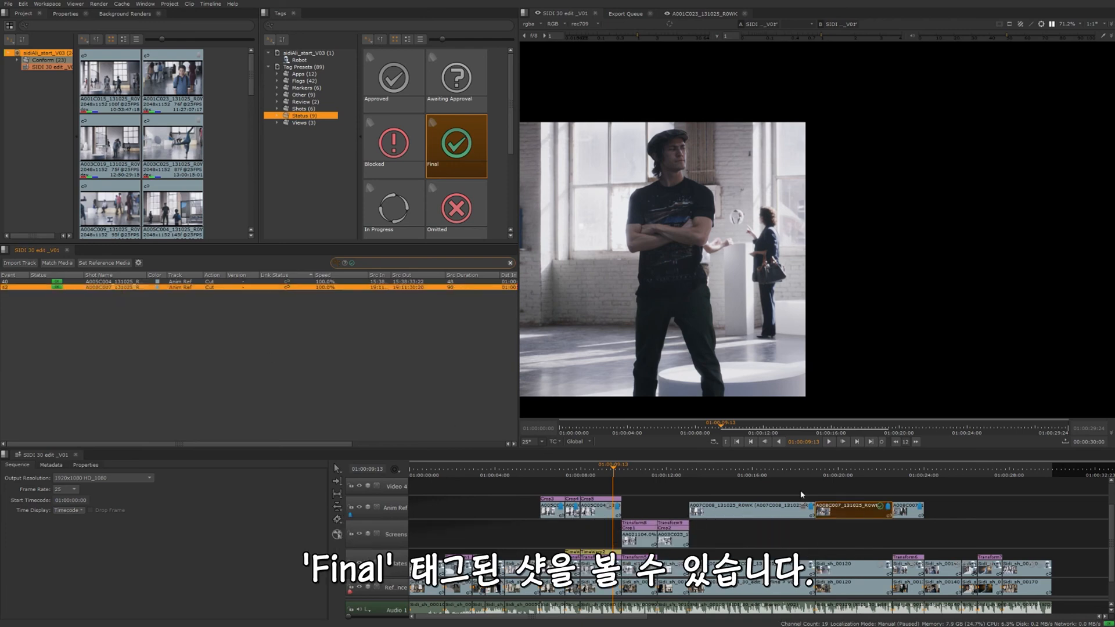
click(134, 283)
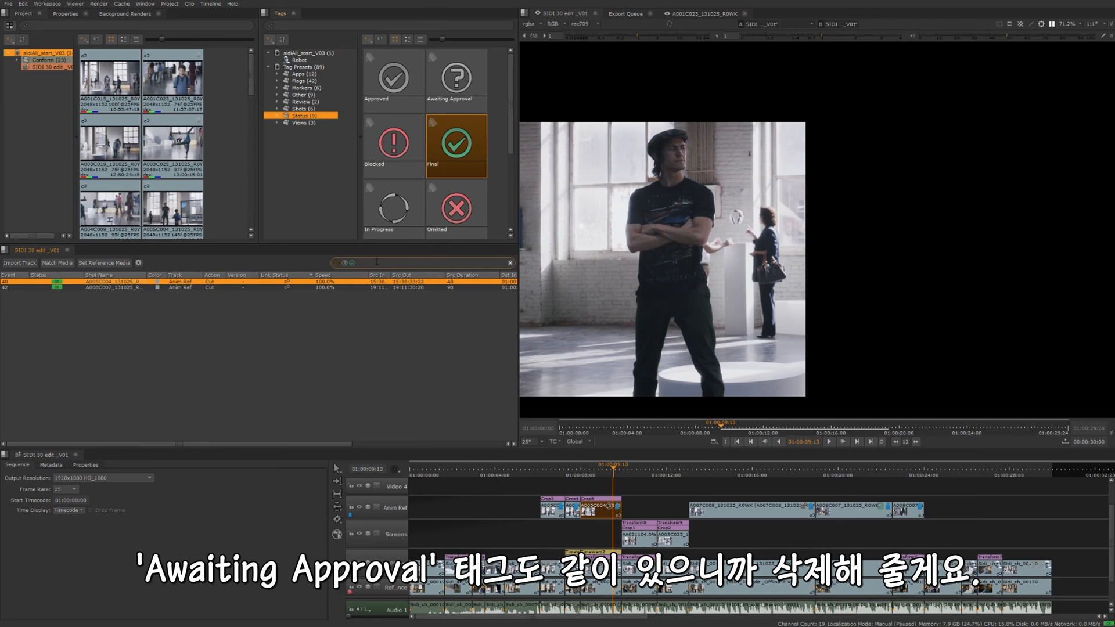
Remove the Awaiting Approval tag from the spreadsheet filter, keeping only the Final tag.
click(343, 263)
click(345, 264)
click(345, 264)
click(345, 265)
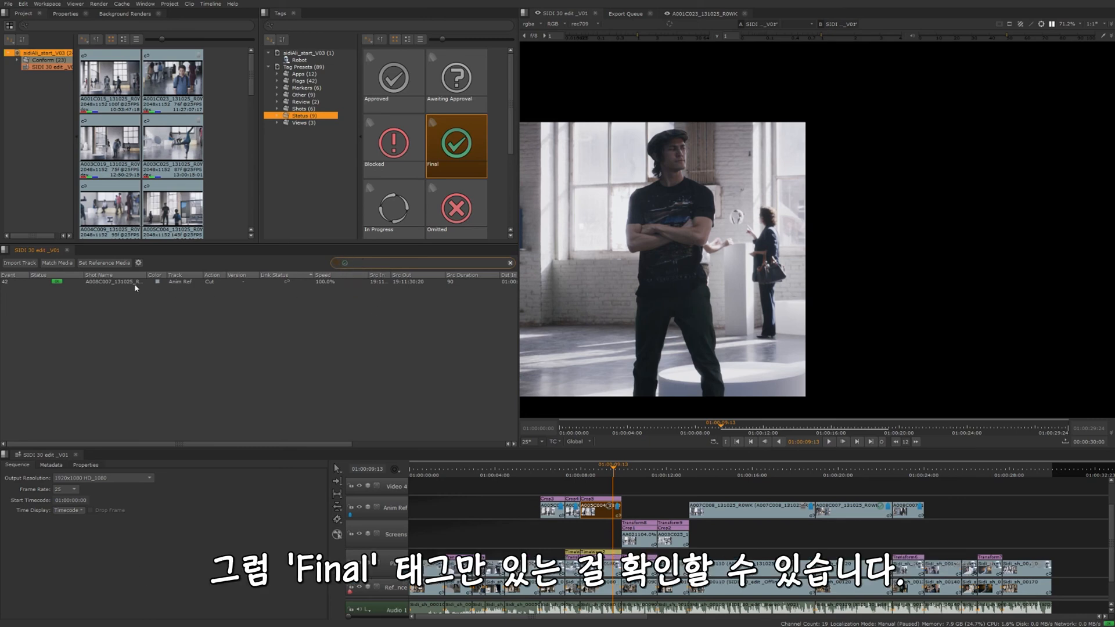
Create a new custom tag beside the project's Robot tag and give it the TagGood icon.
click(394, 81)
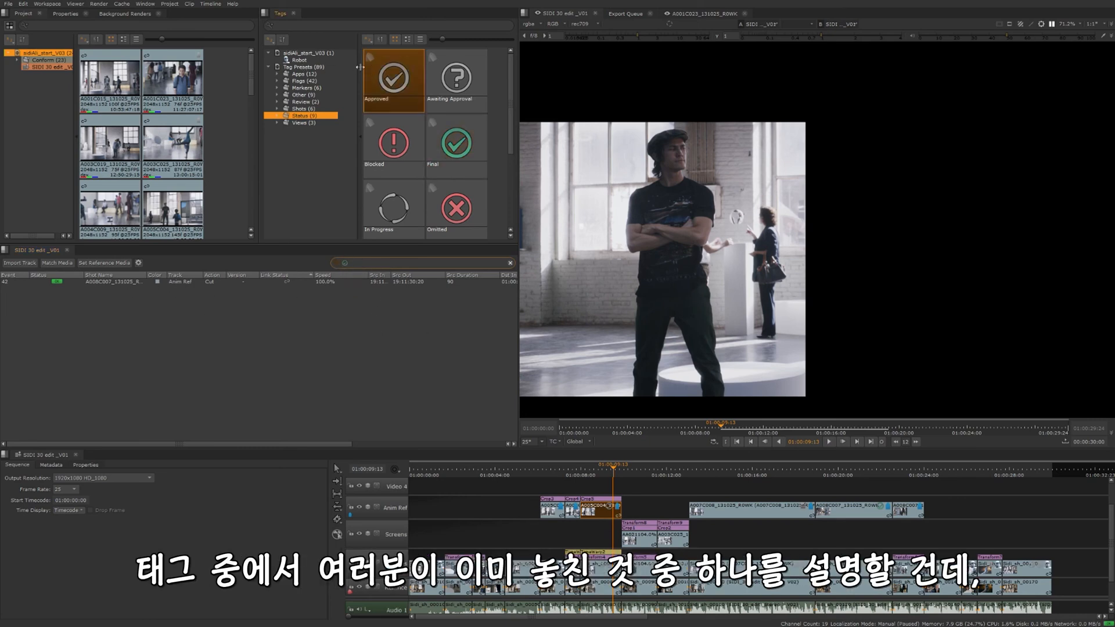
click(308, 59)
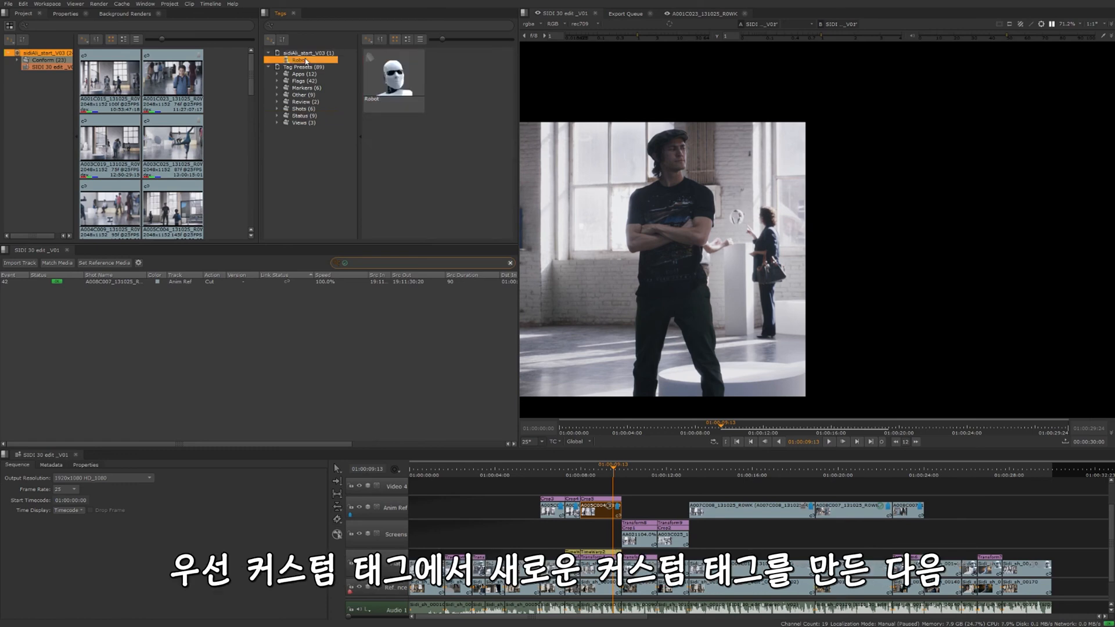
right_click(401, 163)
mouse_move(409, 163)
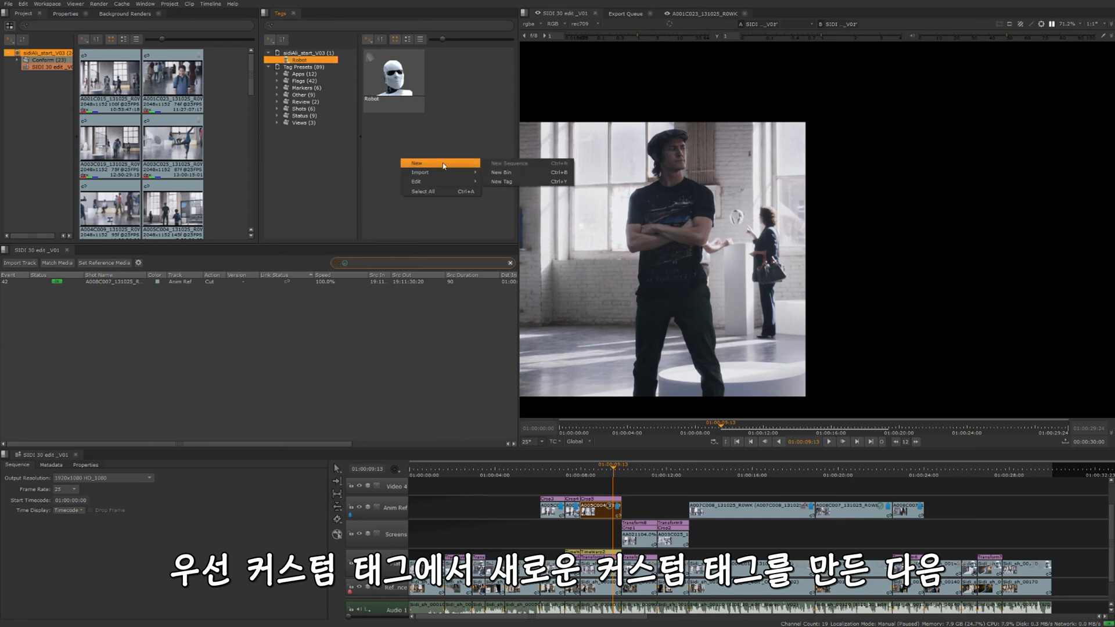
click(533, 180)
double_click(395, 77)
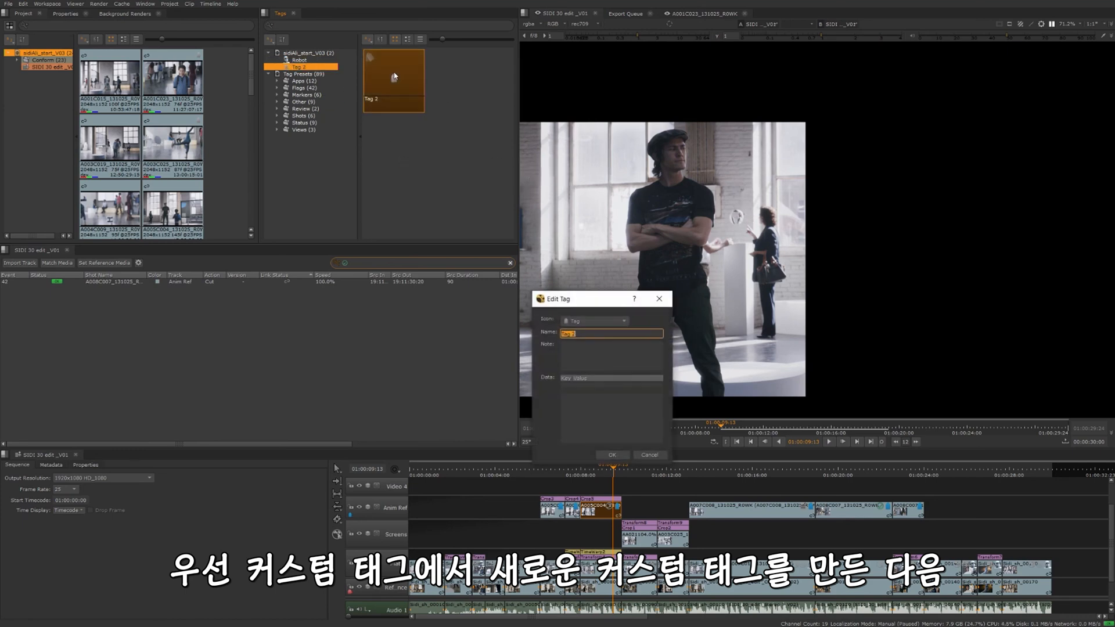
click(596, 322)
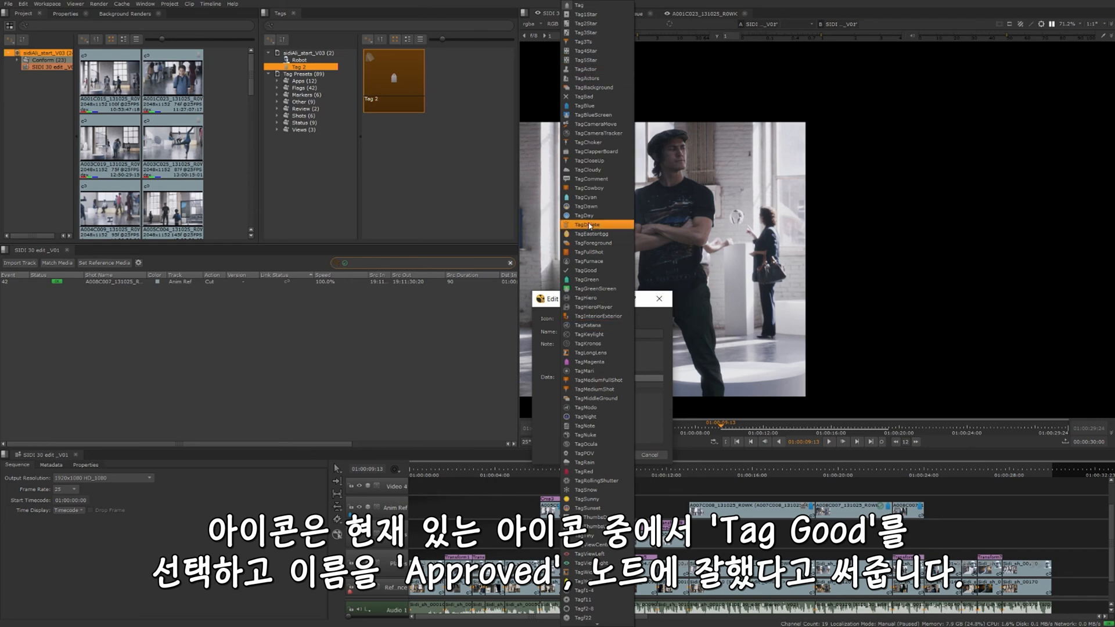
click(590, 257)
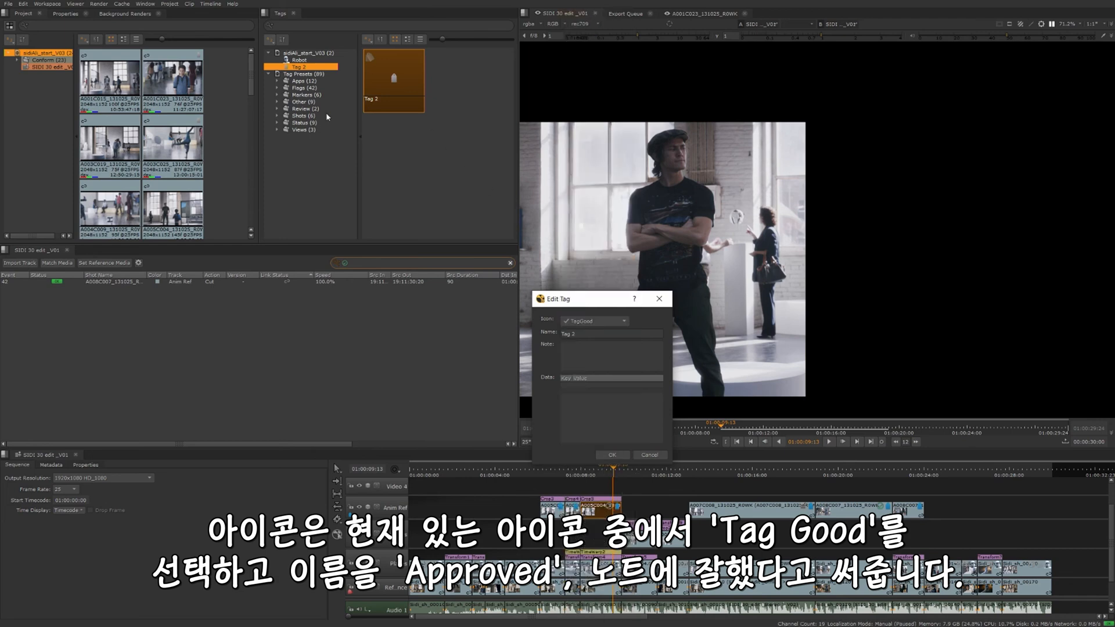
Name the new custom tag Approved and give it the note "Great Job!".
key(Tab)
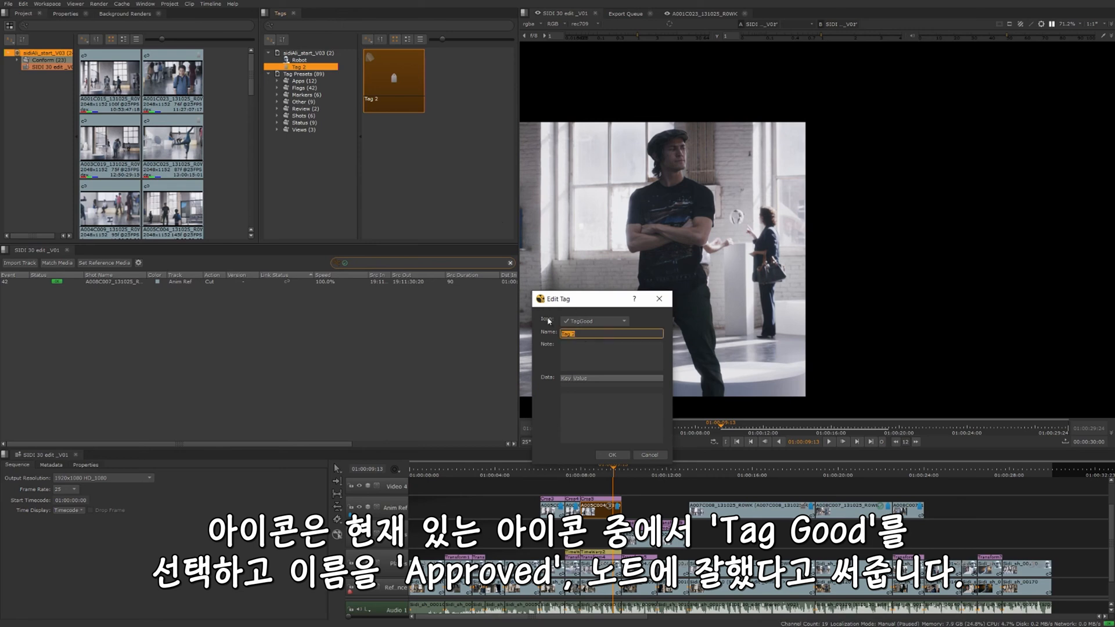
text(Approved)
click(629, 355)
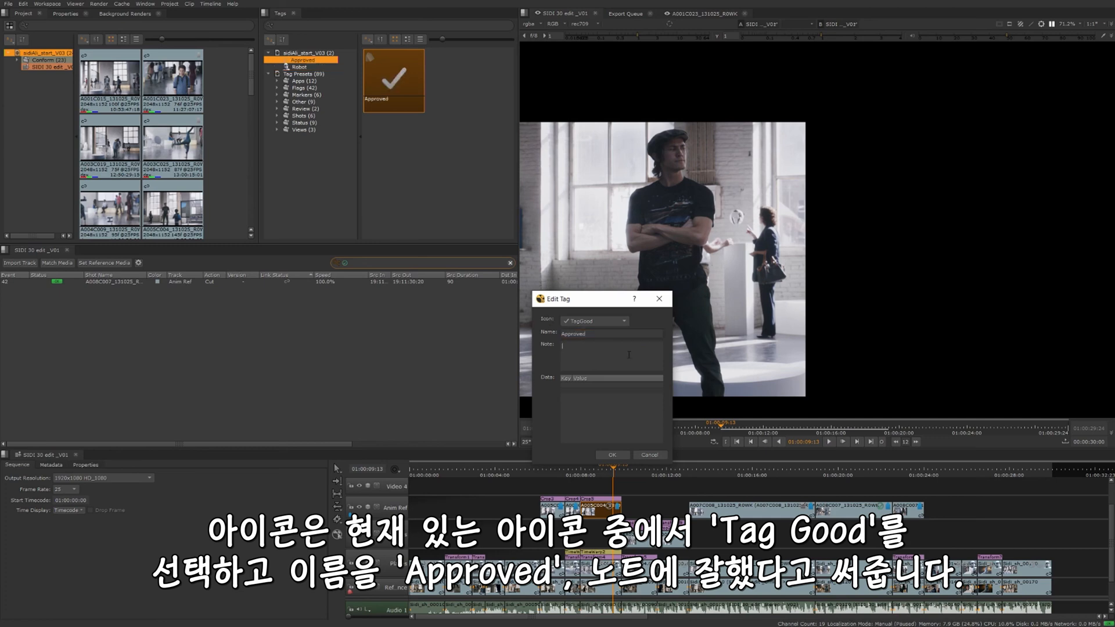
text(Great Job!)
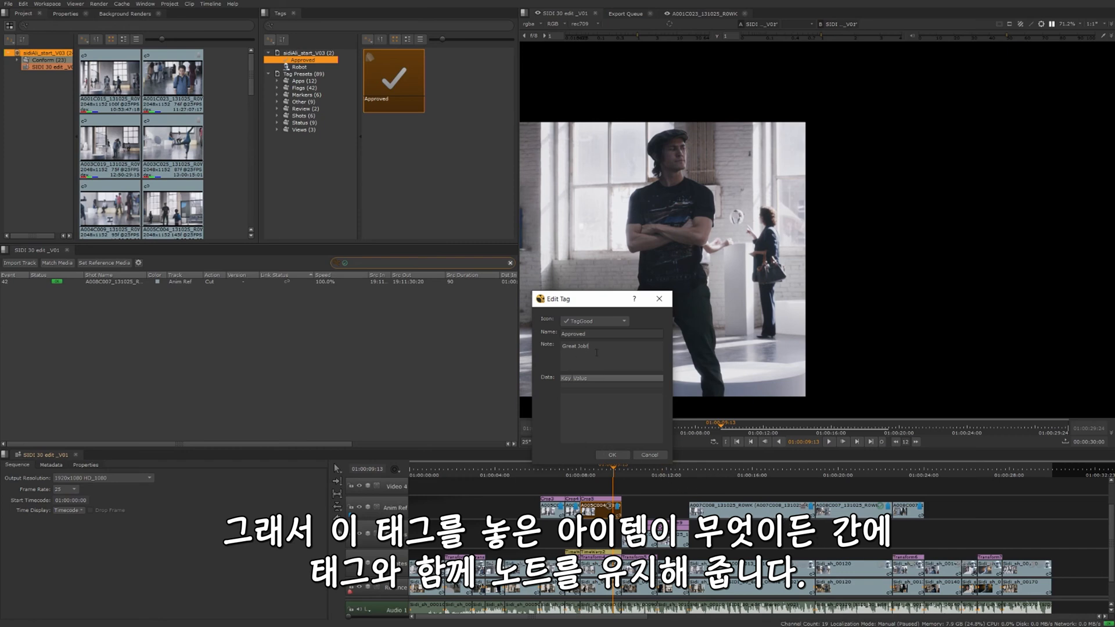
click(620, 459)
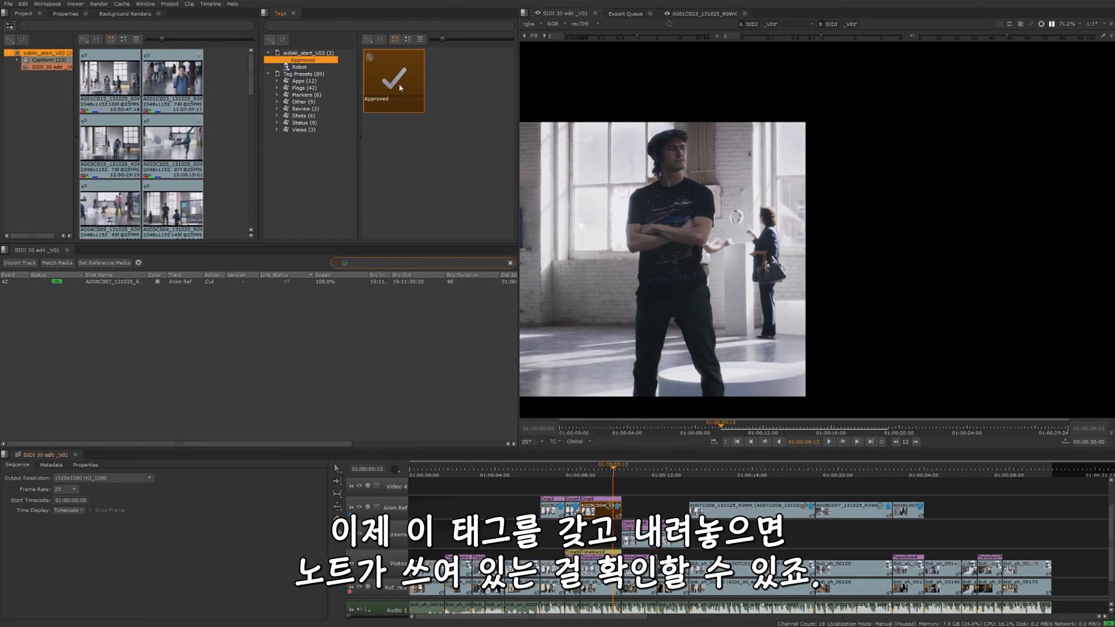
Apply the custom Approved tag to the long Anim Ref shot before A008C007 and open that shot's tag list.
drag(395, 79, 745, 507)
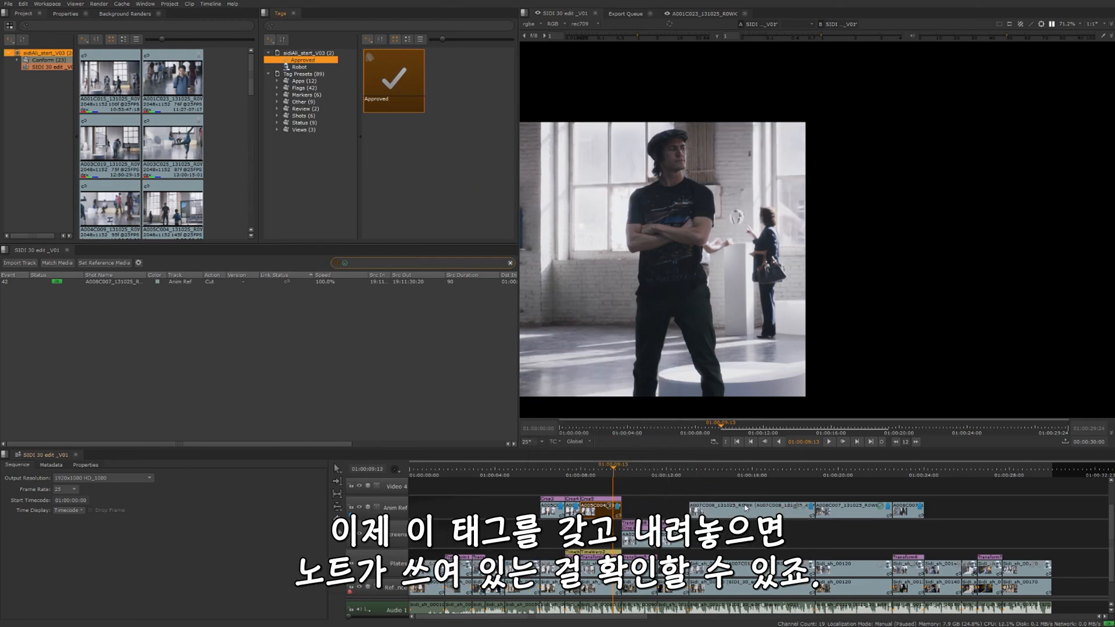
click(804, 509)
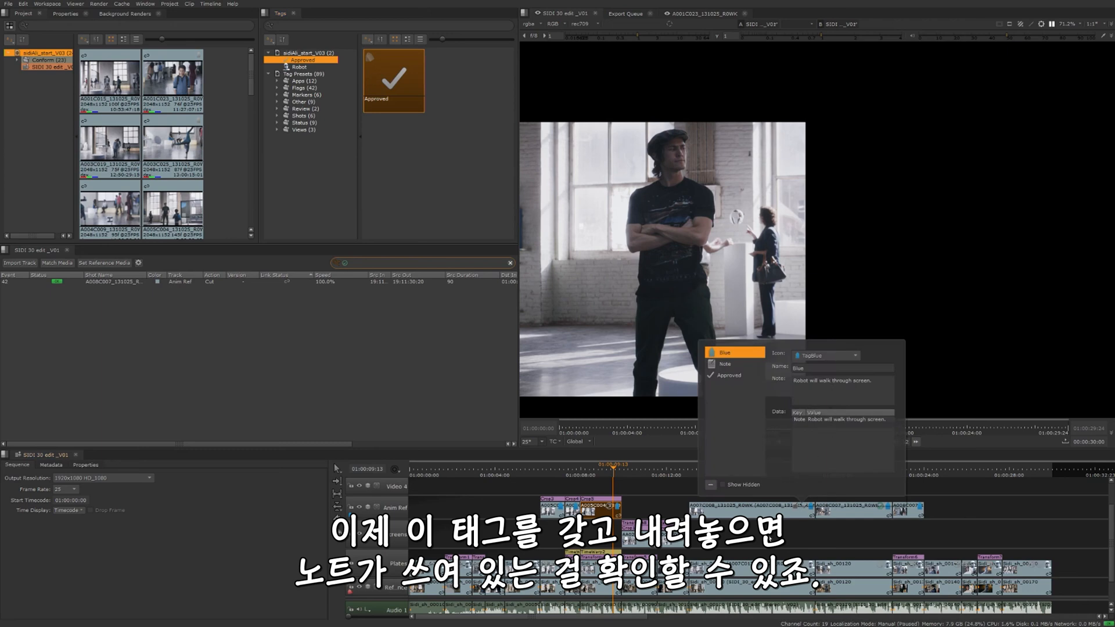
Add the note "Blue Tag" to the Blue tag on the second-to-last Anim Ref shot, which also carries the Final tag.
click(770, 539)
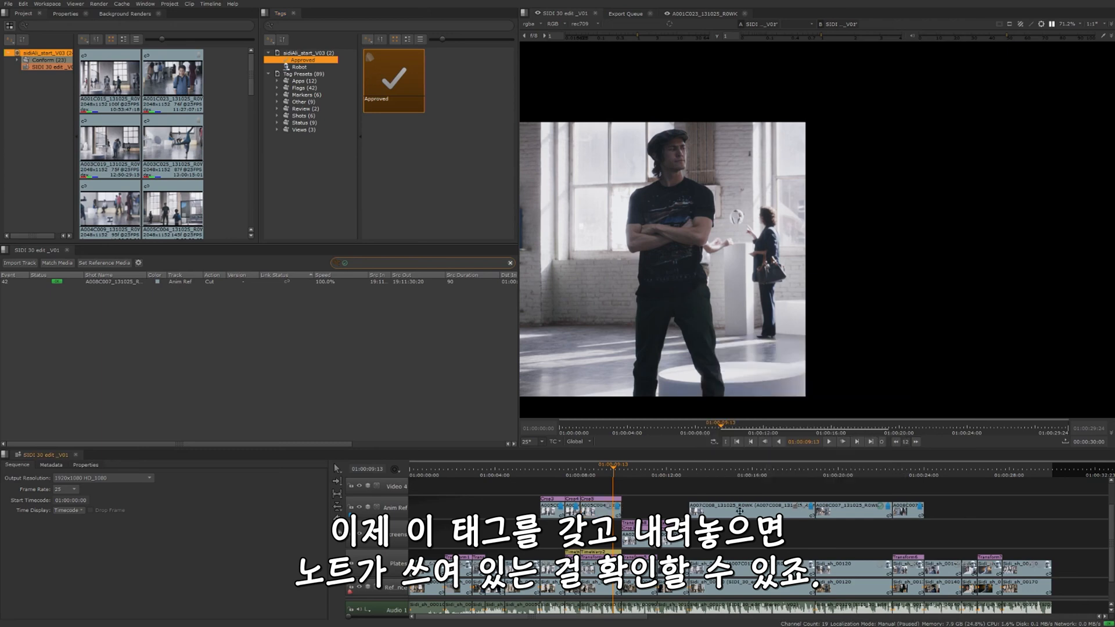
click(887, 509)
click(906, 381)
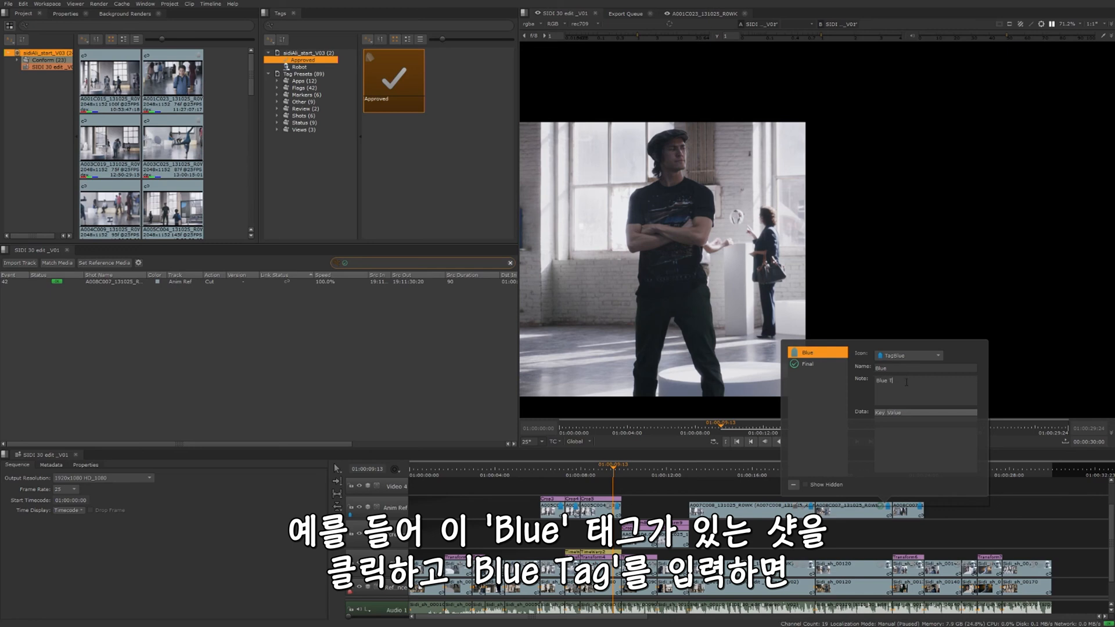
click(1014, 515)
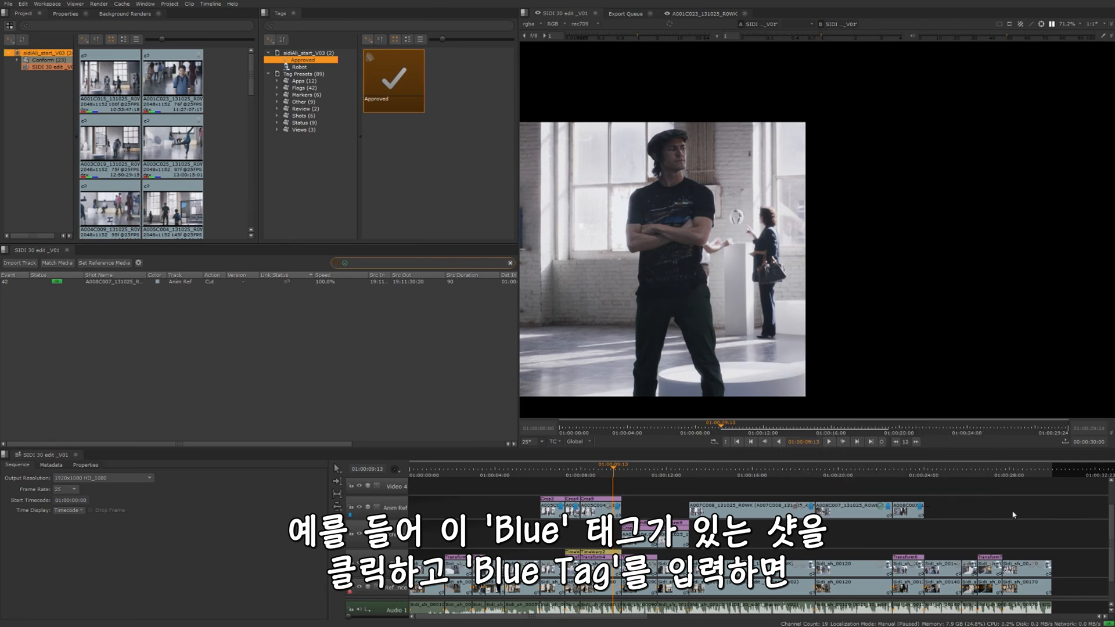
Compare the Blue tag's note on the second-to-last Anim Ref shot with the Blue tag on the last Anim Ref shot.
click(888, 510)
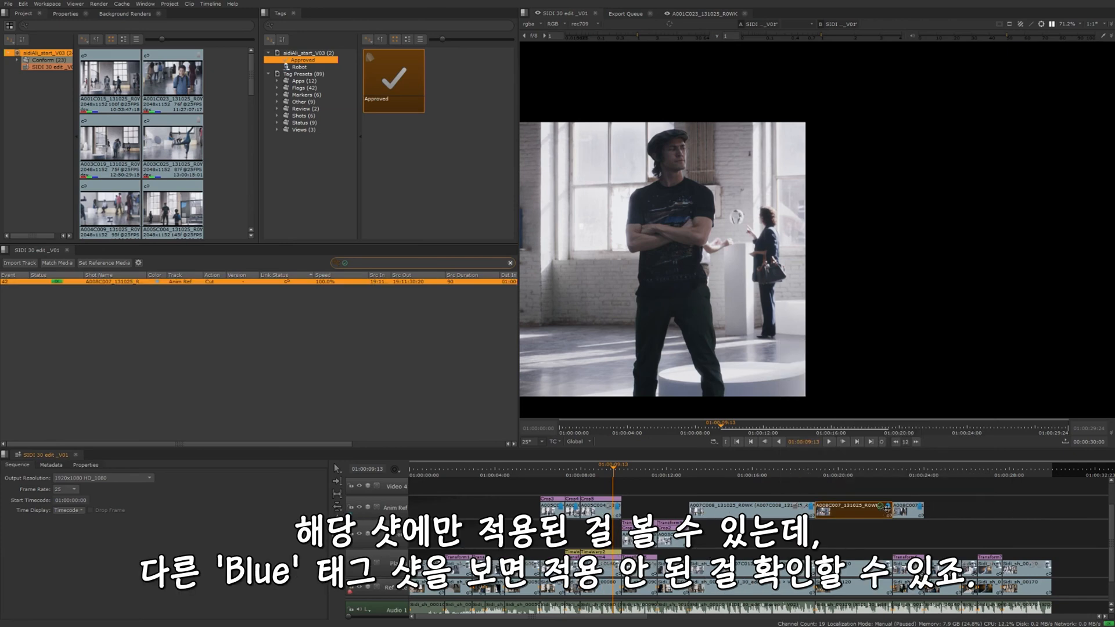
click(888, 509)
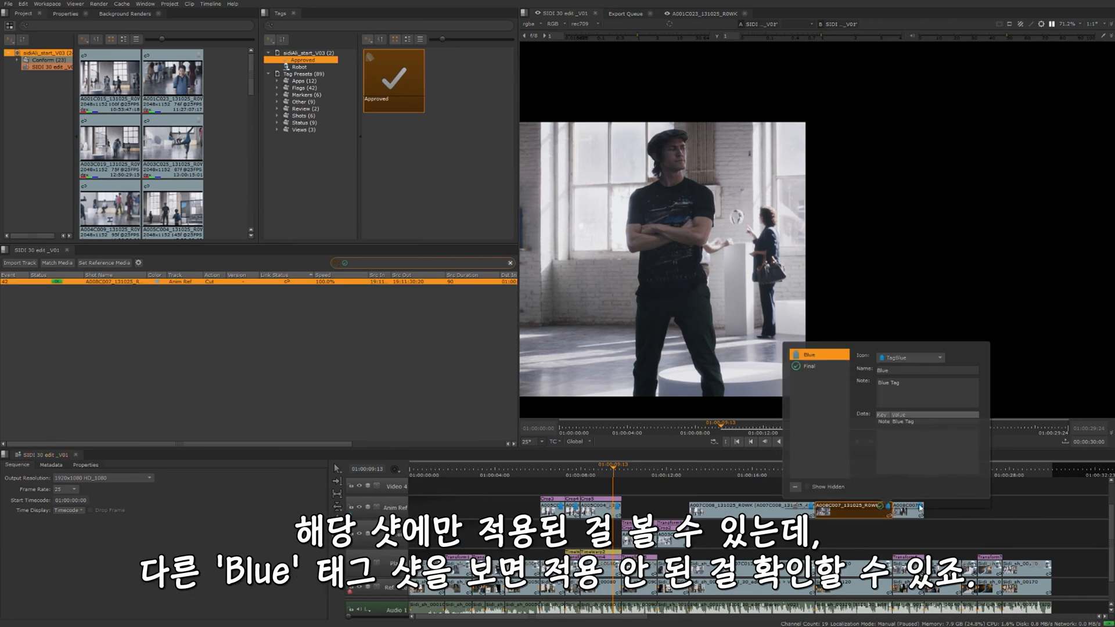
click(961, 511)
click(920, 507)
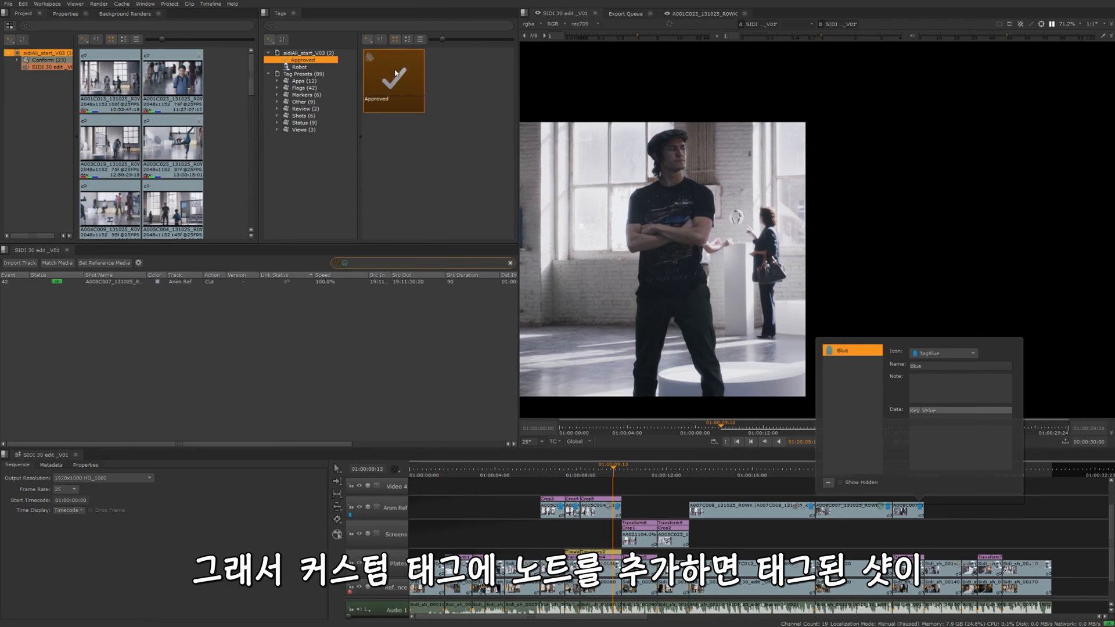
click(466, 75)
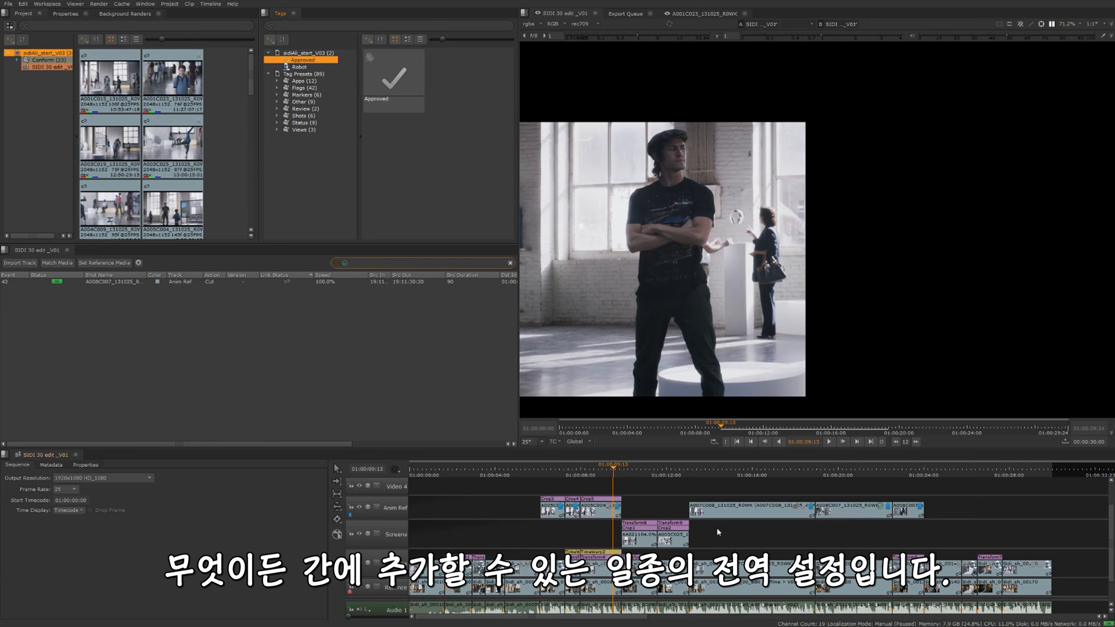
click(919, 508)
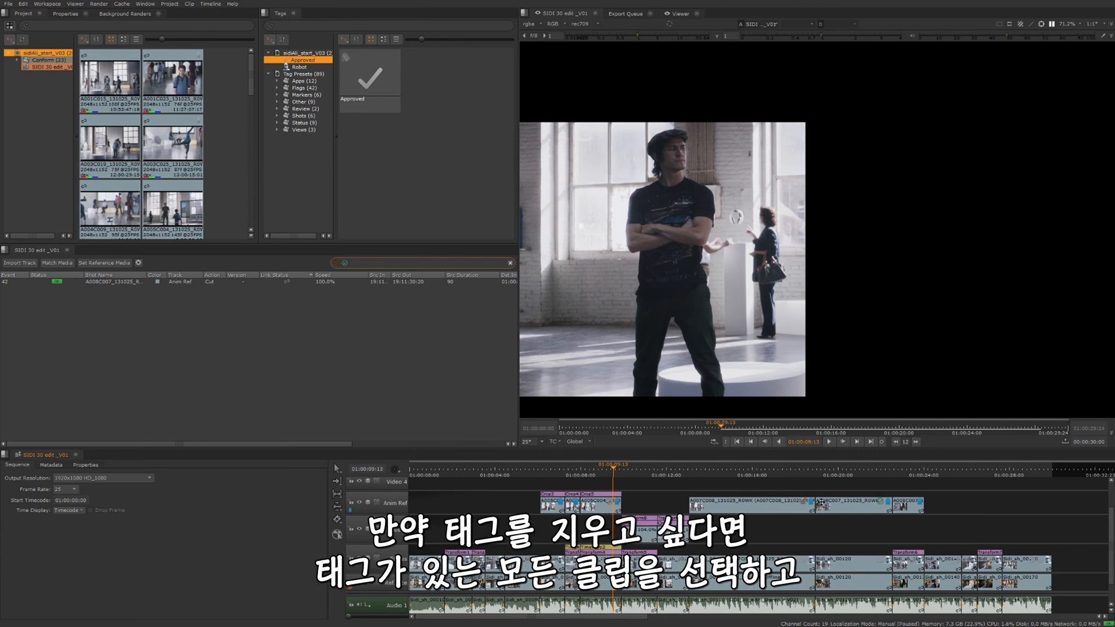
Clear all tags from the last three Anim Ref shots at once.
drag(944, 505, 820, 513)
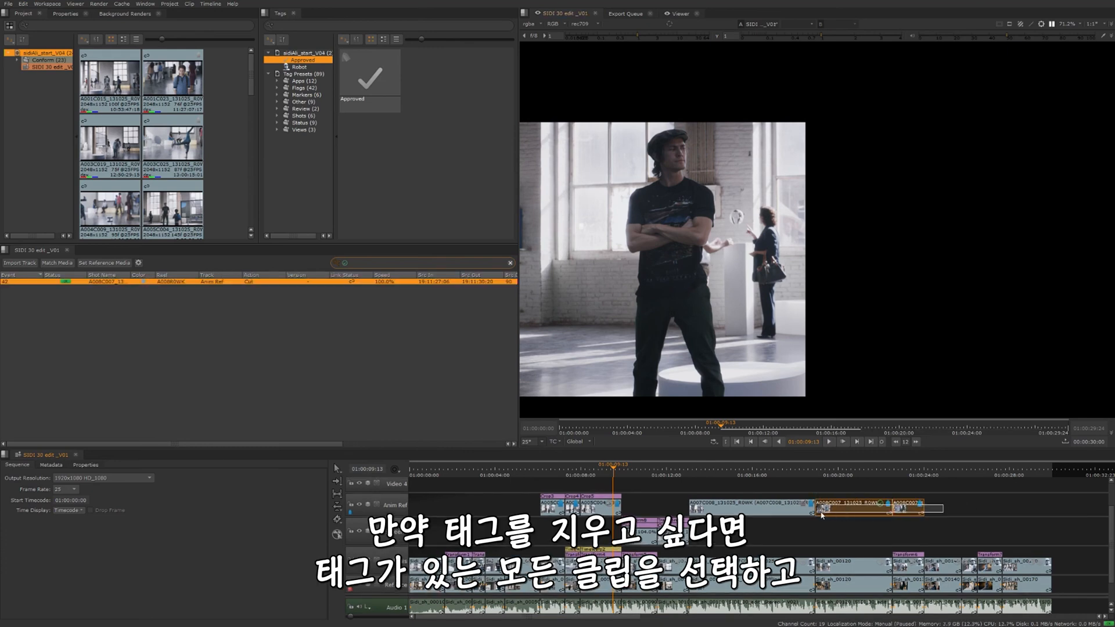
shift+click(782, 510)
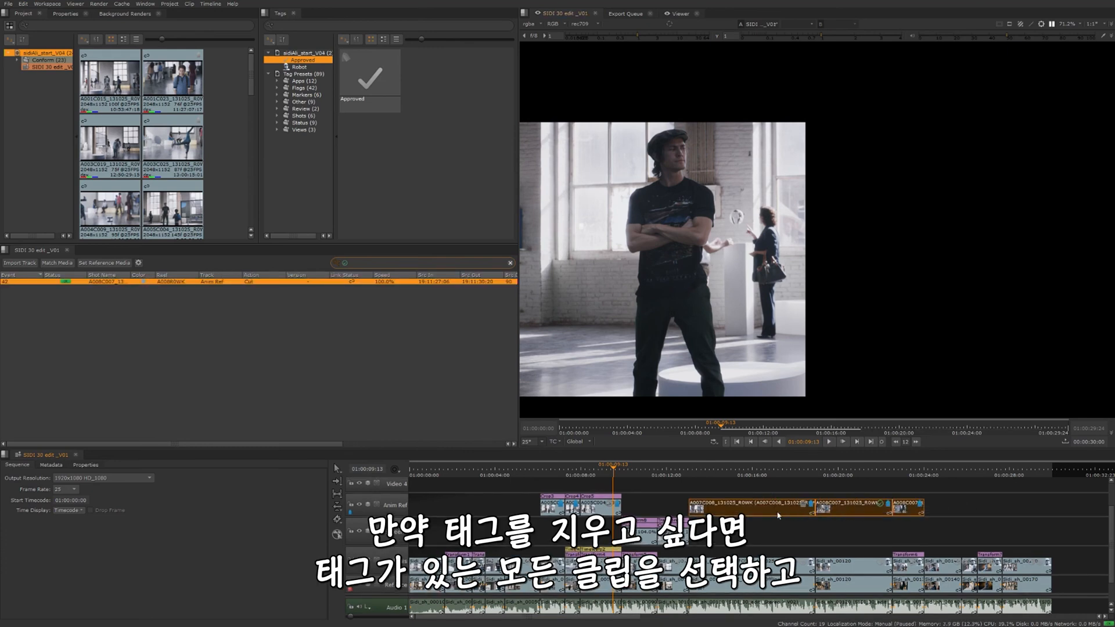
right_click(781, 509)
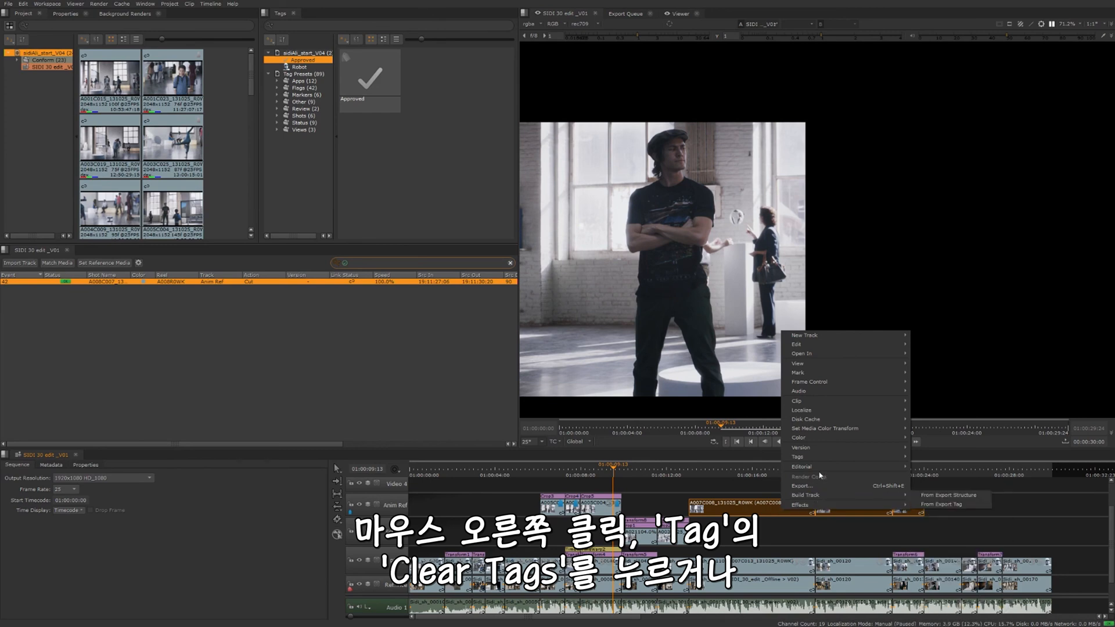
mouse_move(871, 457)
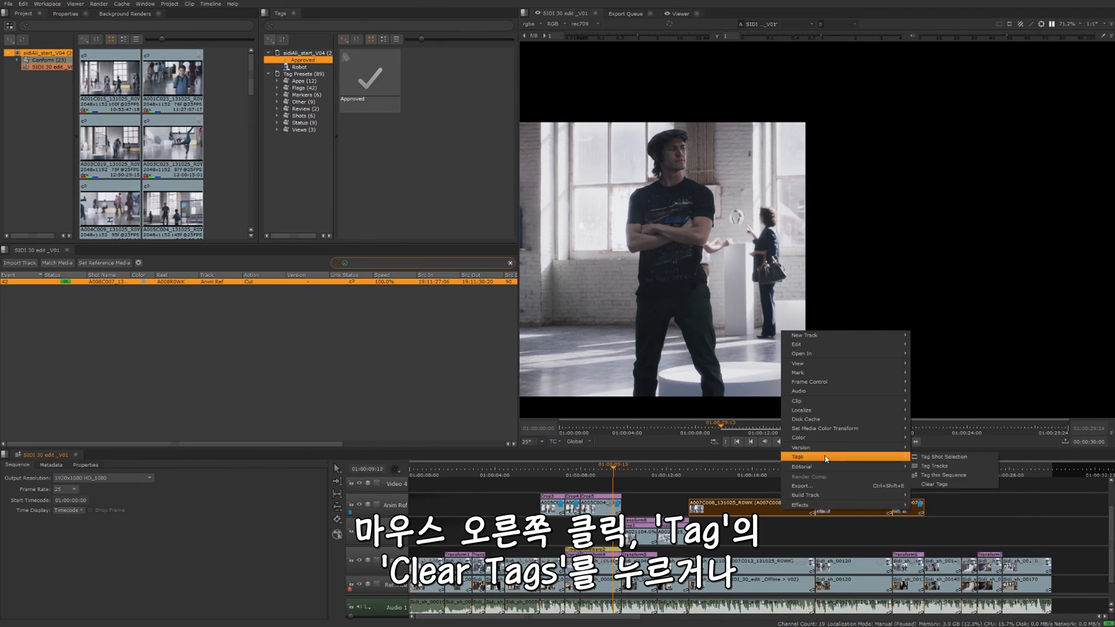
click(945, 485)
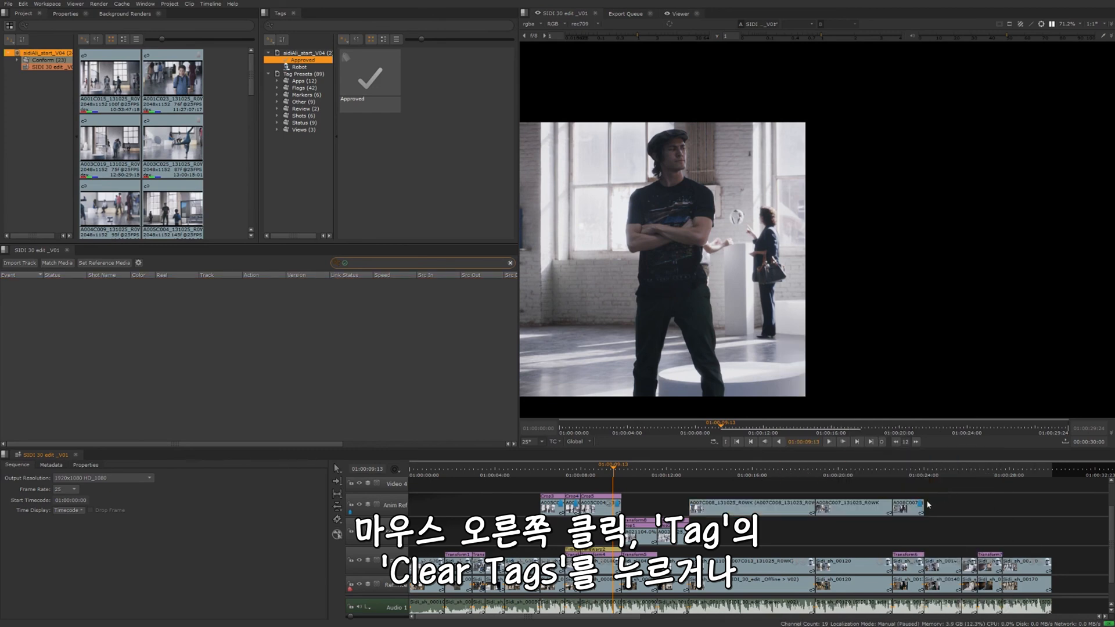
Remove the Blue tag from the last Anim Ref shot through its tag list.
click(920, 505)
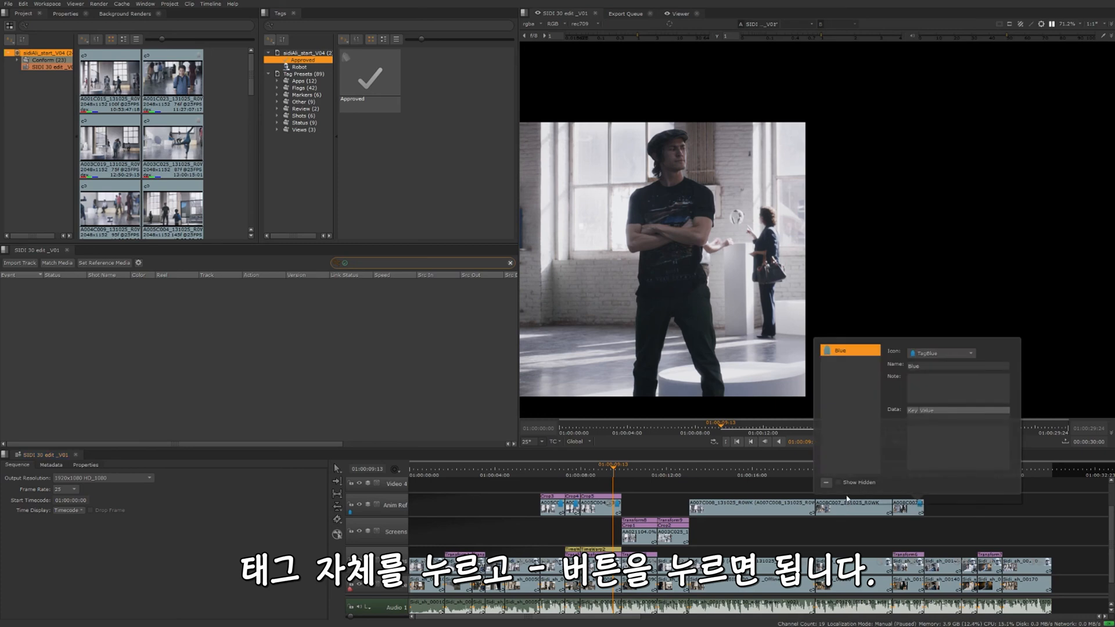
click(825, 483)
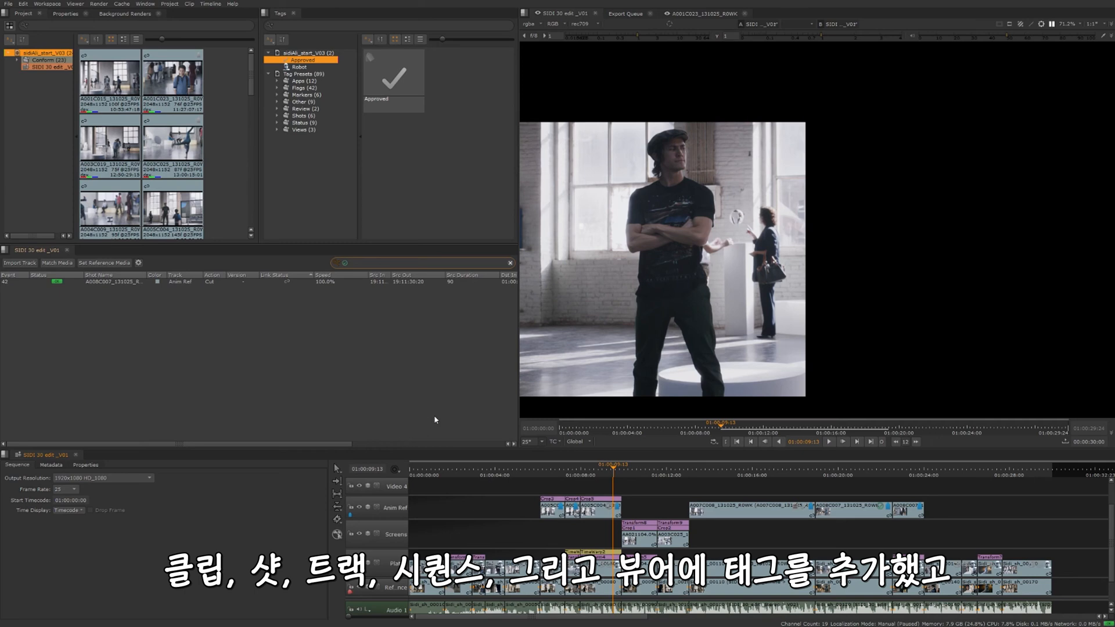
right_click(176, 279)
mouse_move(251, 342)
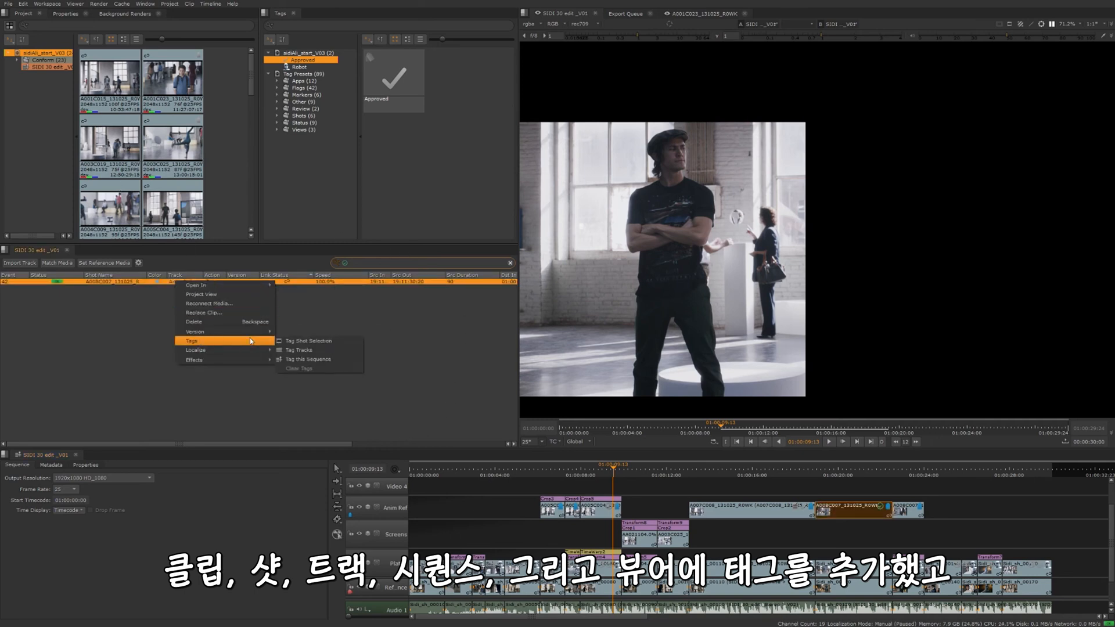
click(448, 334)
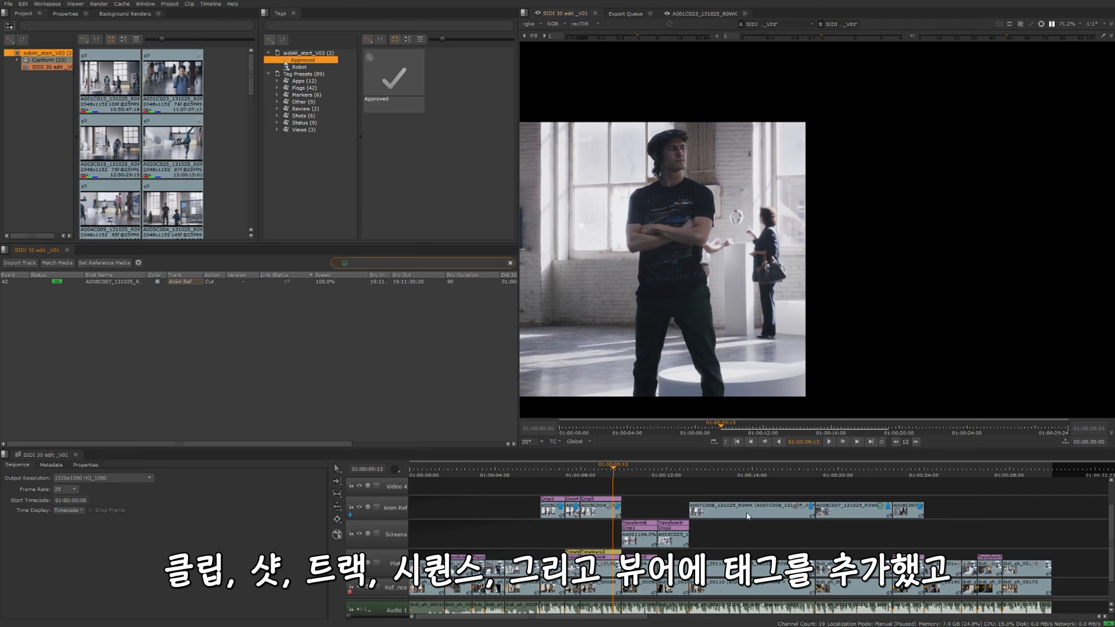